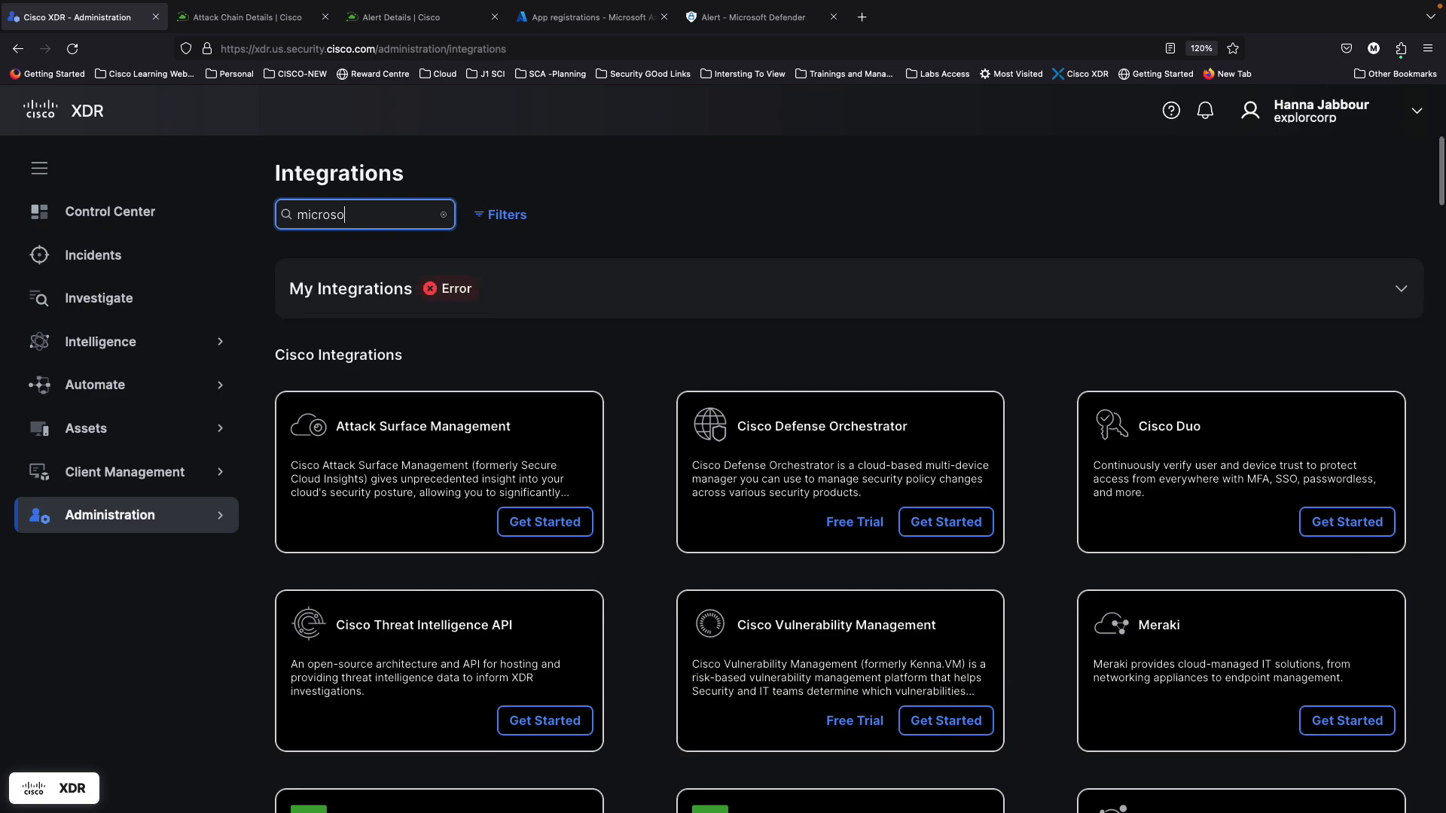
Step: Scroll the Microsoft search results down to the Microsoft Cloud and Defender for Endpoint integration cards
scroll(671, 663, "down", 3)
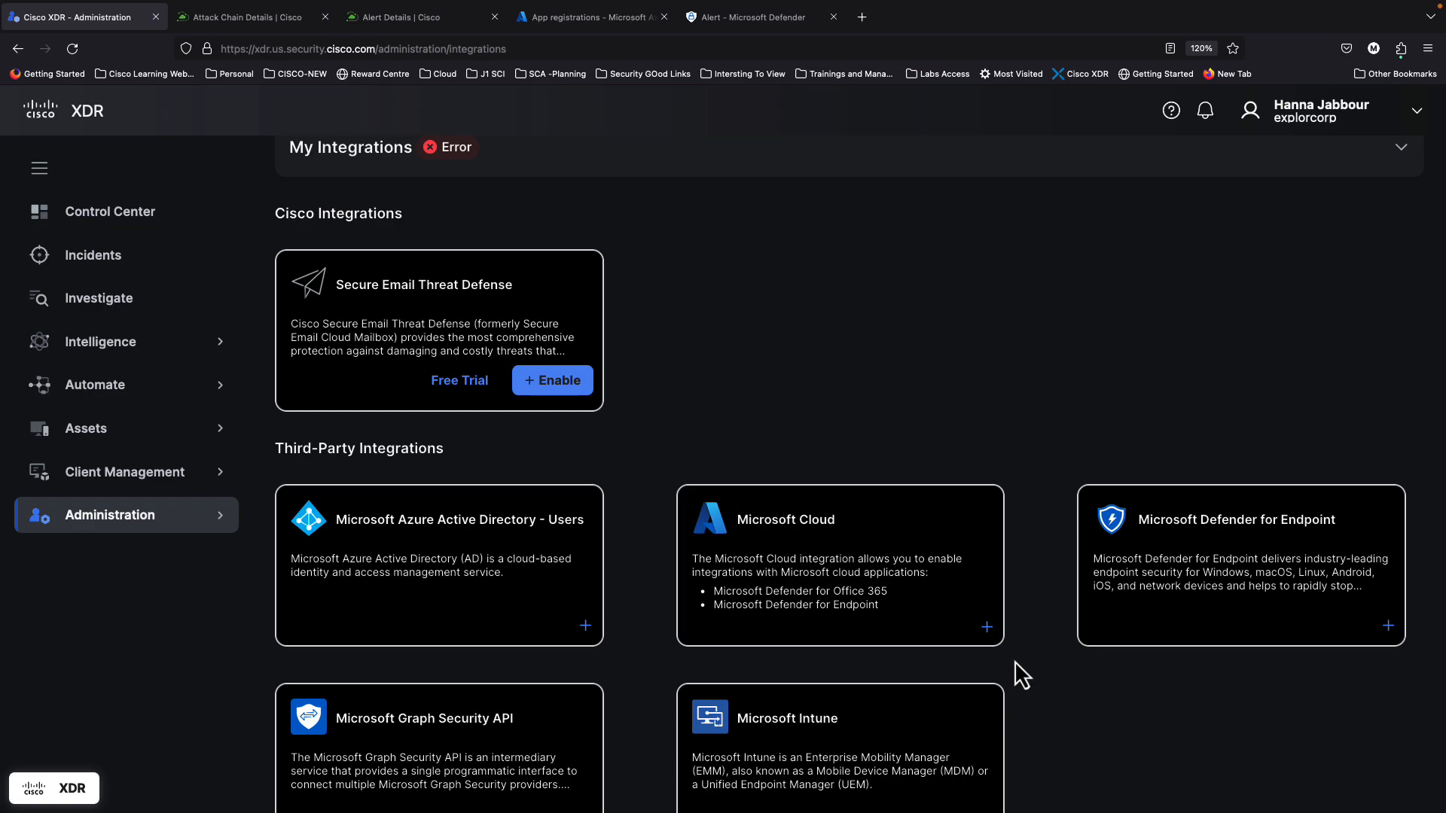
Step: Start adding a Microsoft Cloud integration and name it 'Microsoft Cloud V3'
left_click(984, 629)
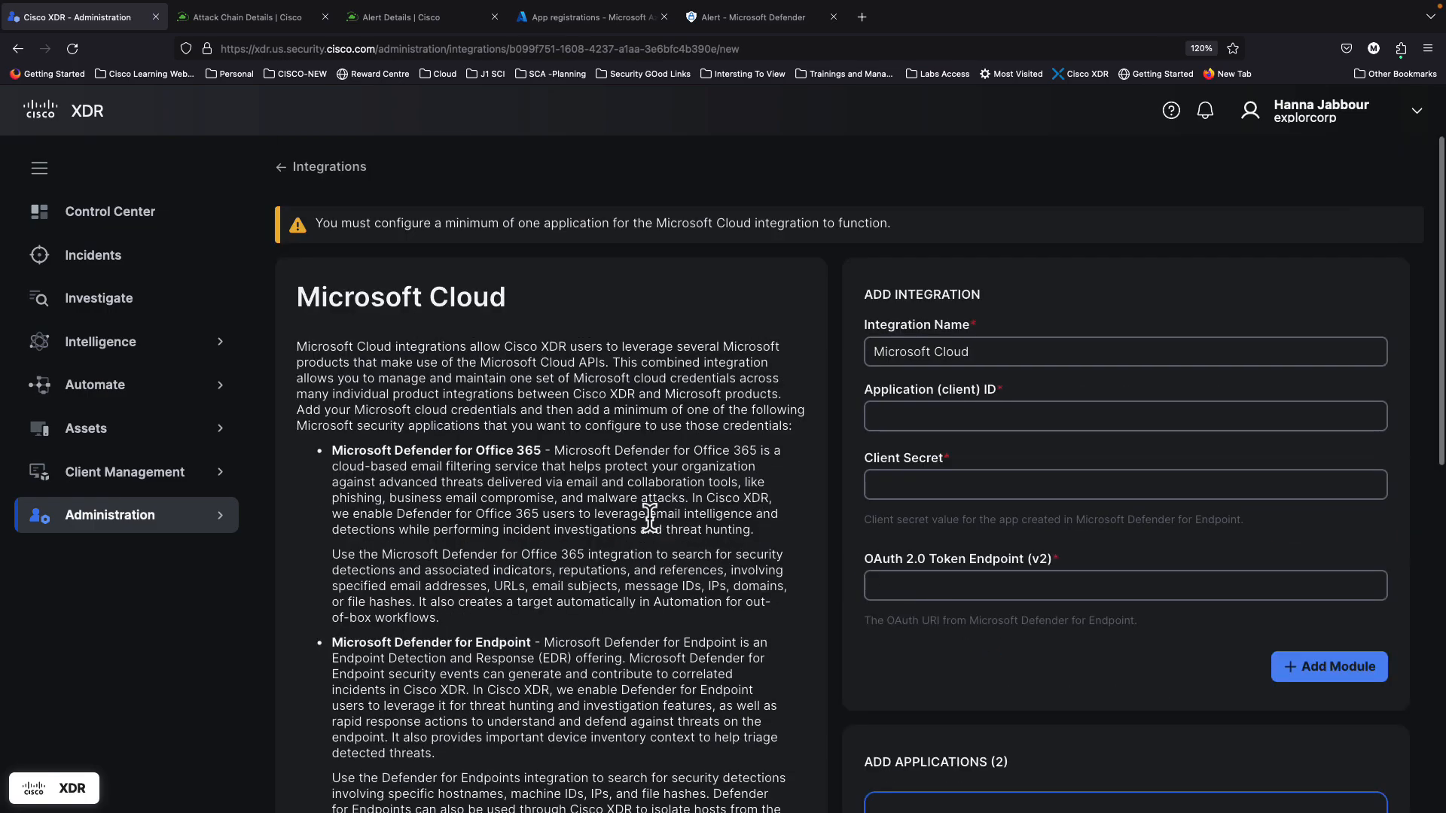
scroll(490, 456, "down", 3)
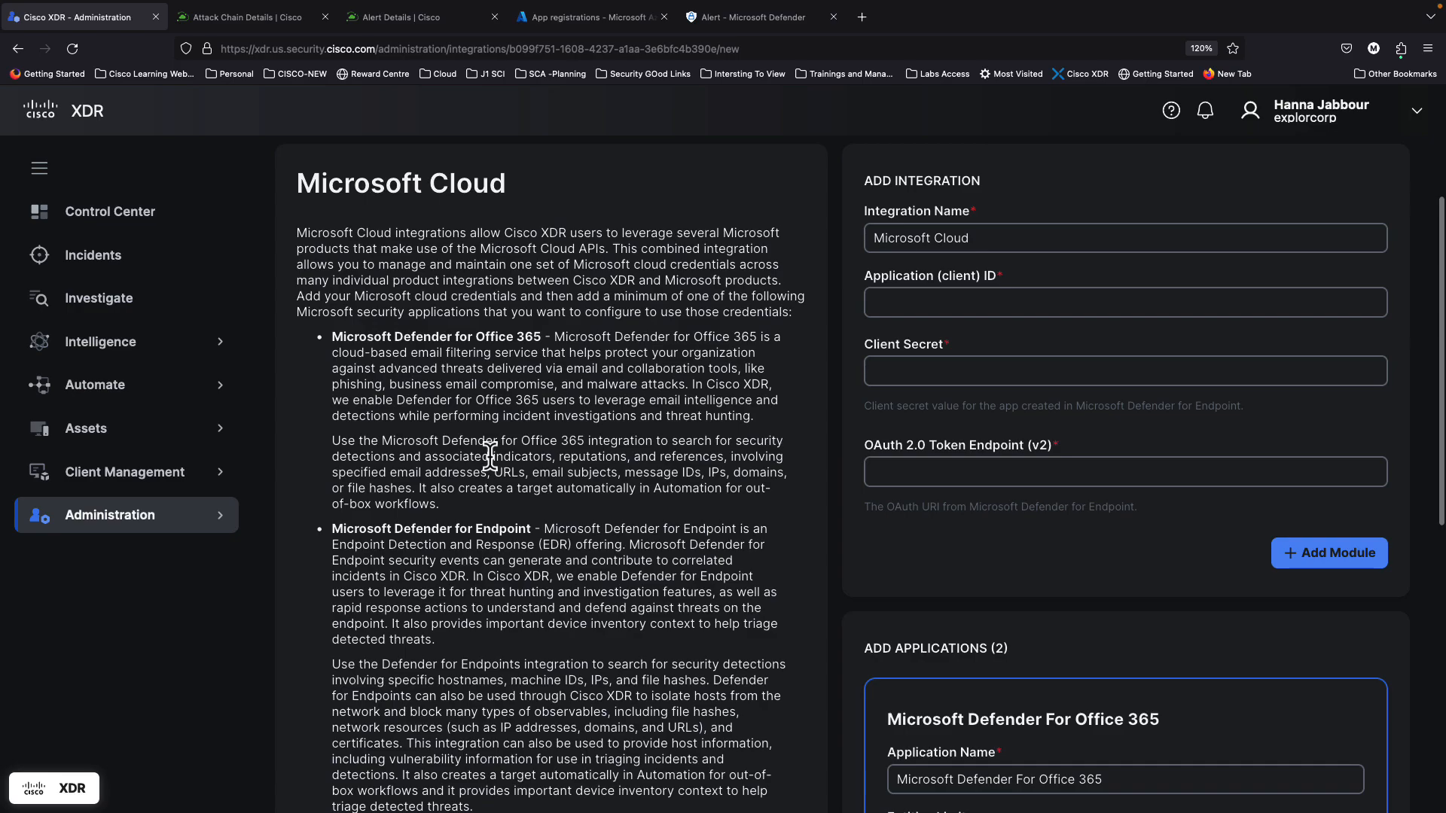
scroll(490, 455, "up", 2)
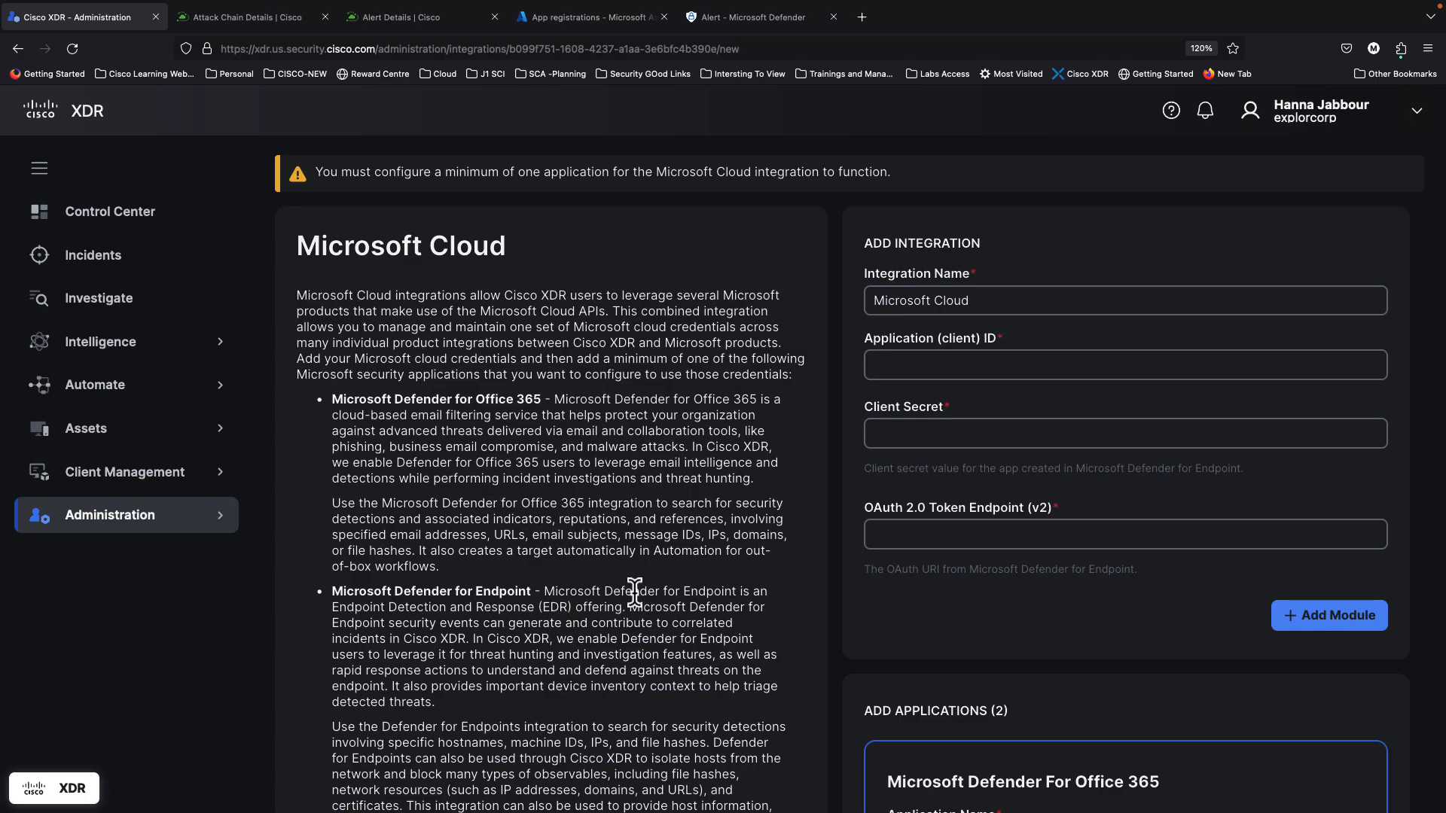
scroll(635, 592, "down", 1)
scroll(634, 591, "up", 1)
scroll(635, 591, "down", 3)
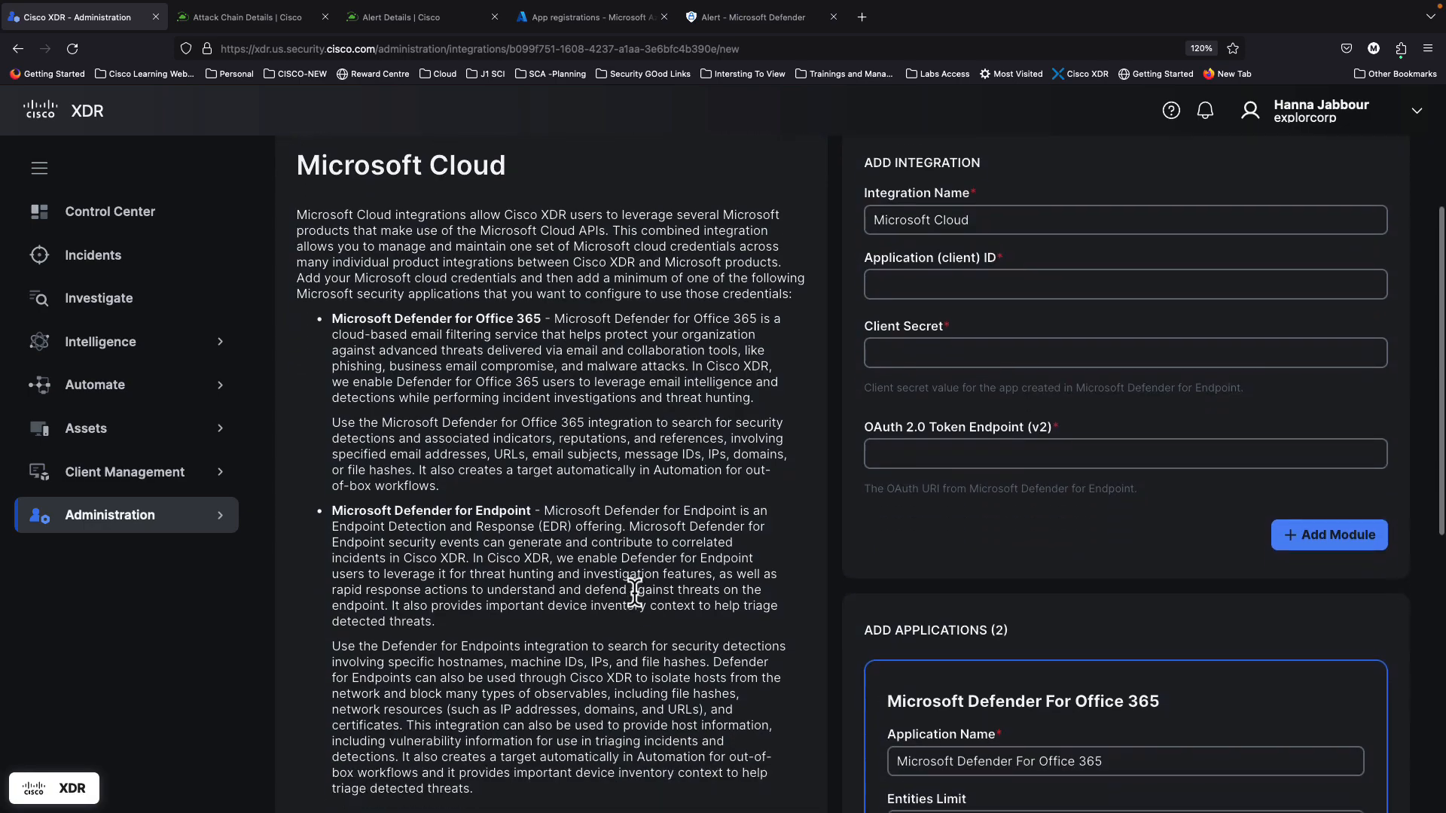
scroll(635, 591, "up", 4)
left_click(991, 339)
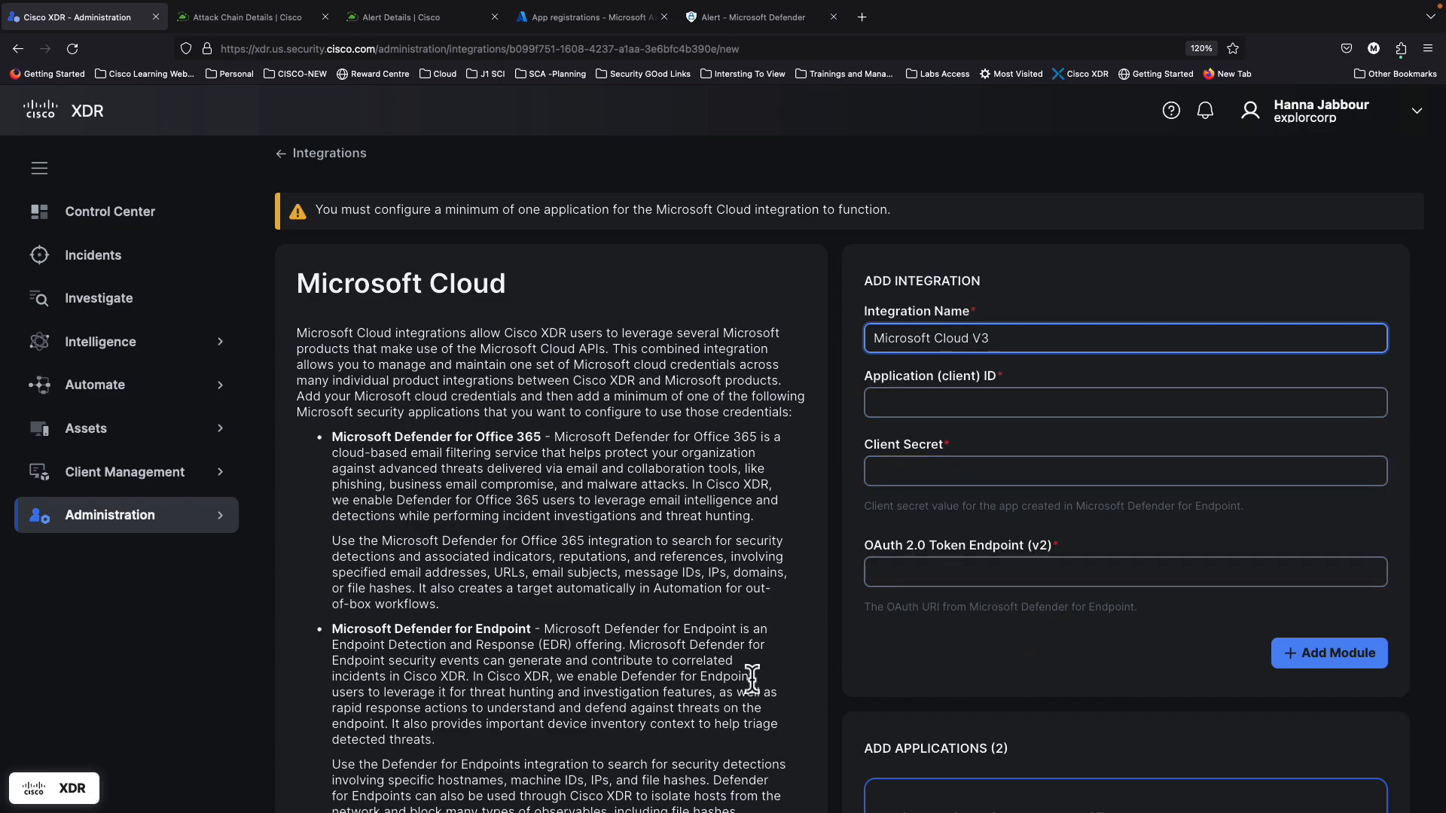
scroll(644, 709, "down", 6)
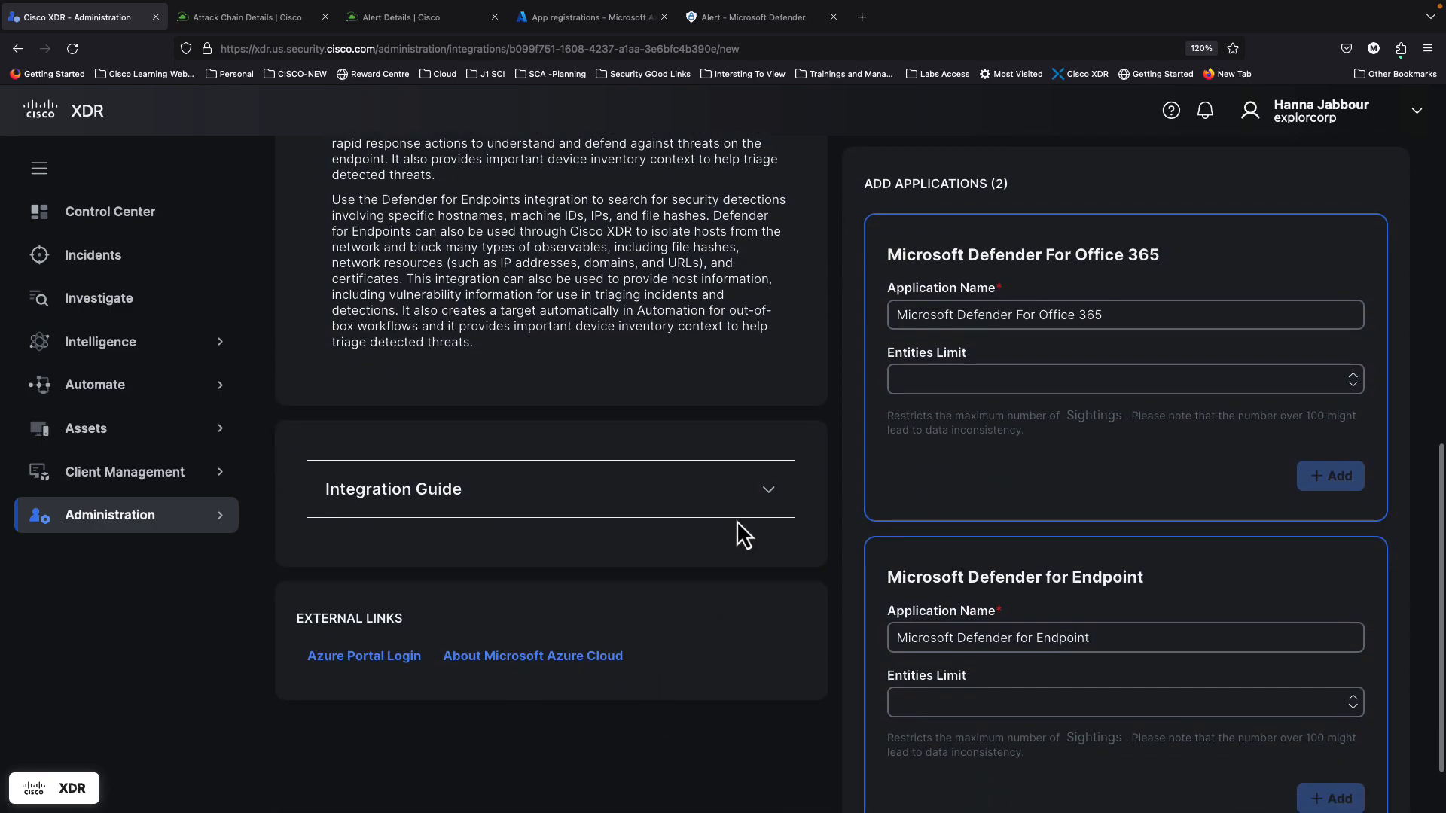
Step: Expand the Integration Guide and read through the Microsoft Cloud setup steps
left_click(768, 490)
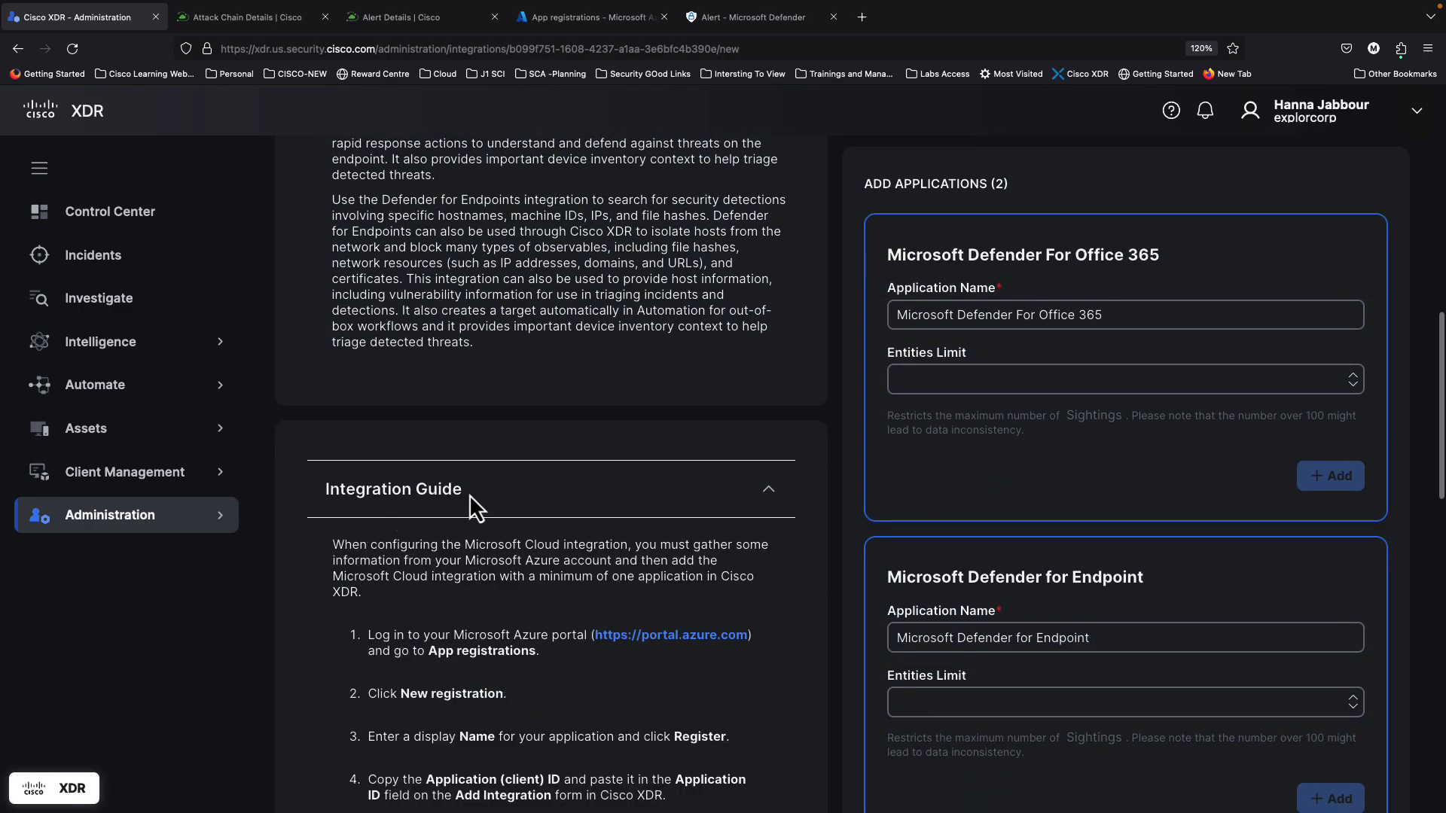
scroll(485, 618, "down", 3)
scroll(485, 617, "down", 4)
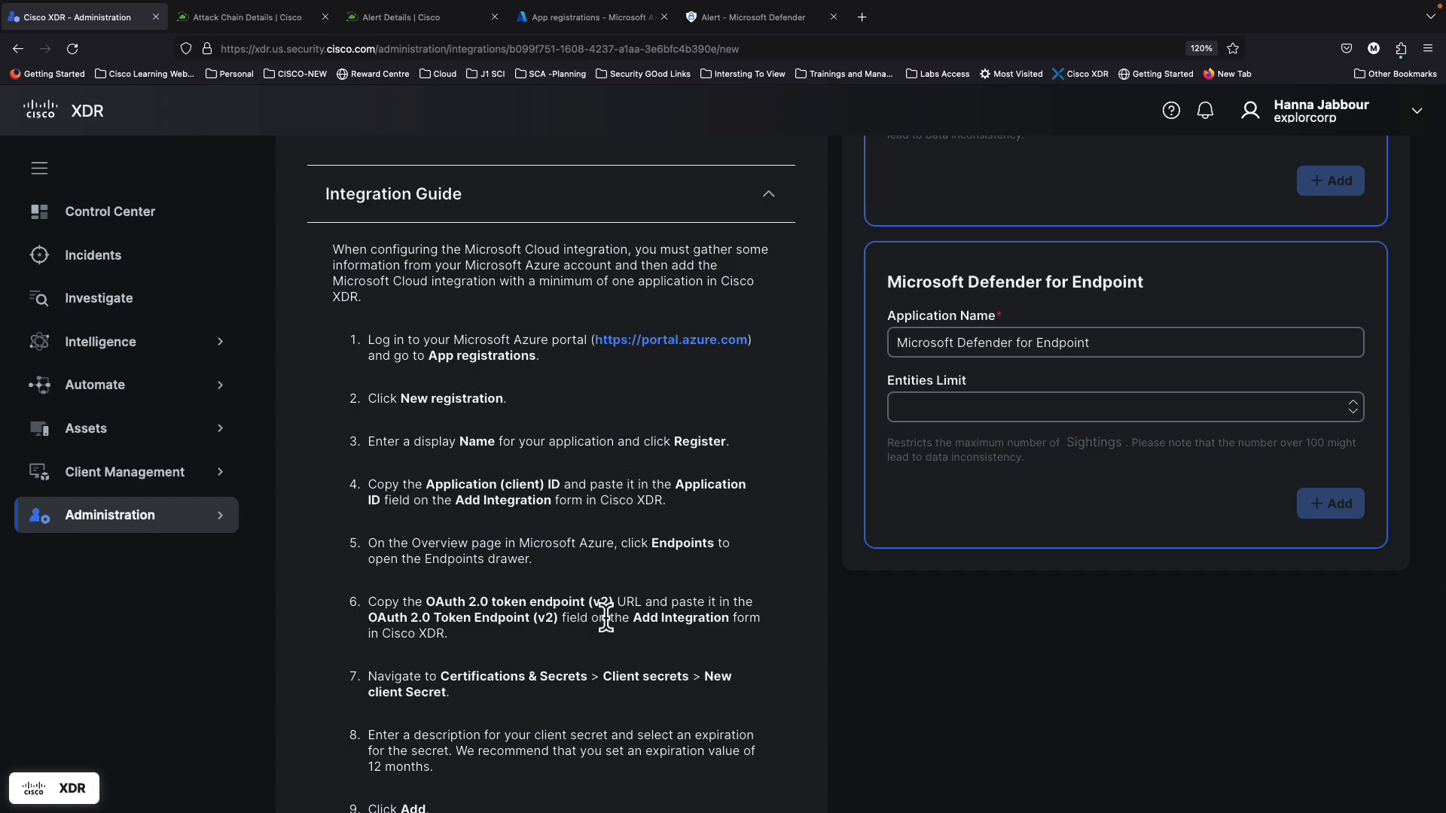
scroll(607, 619, "down", 2)
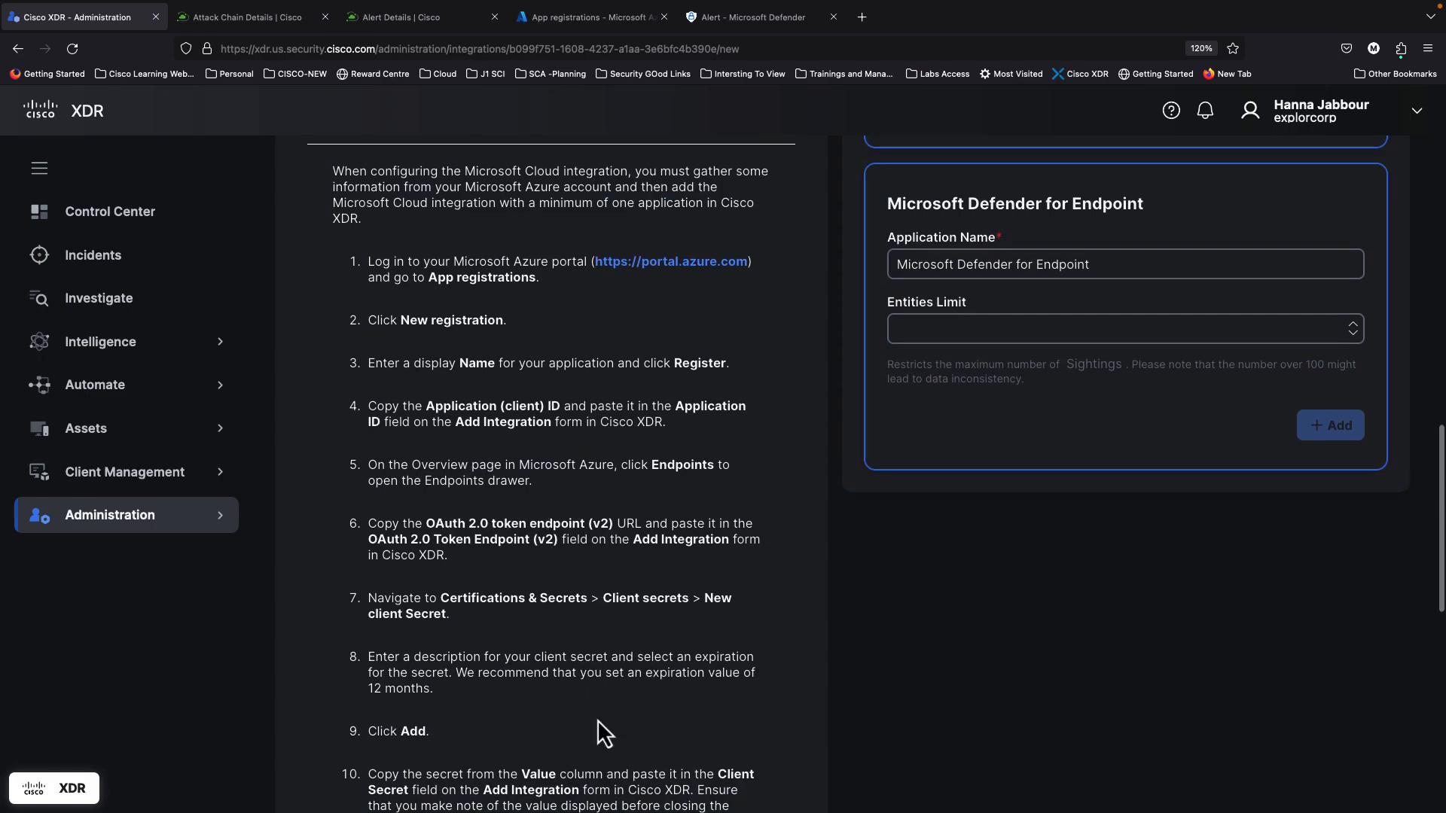
scroll(597, 720, "down", 2)
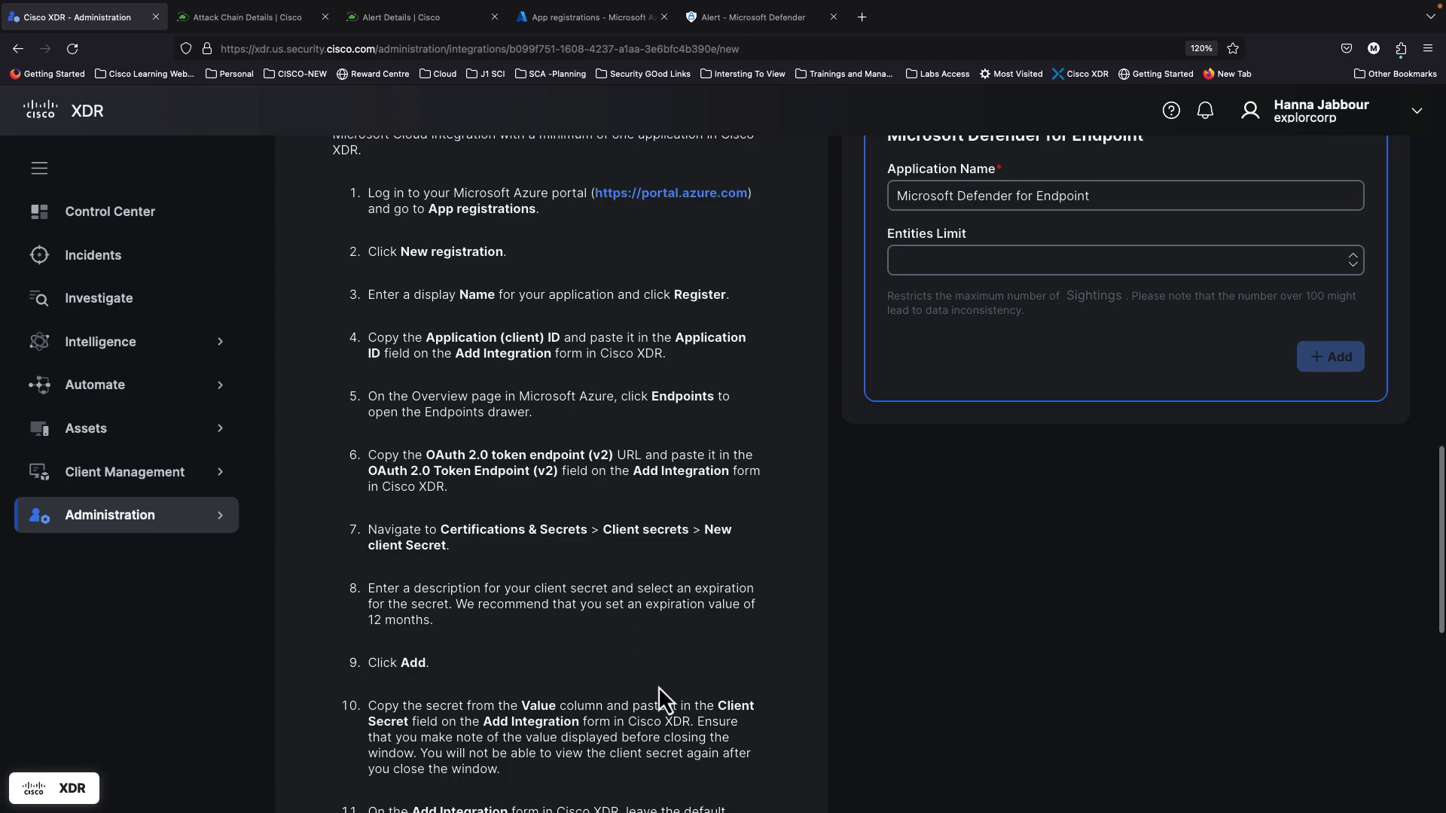
scroll(659, 689, "down", 2)
scroll(624, 644, "down", 5)
scroll(624, 644, "down", 3)
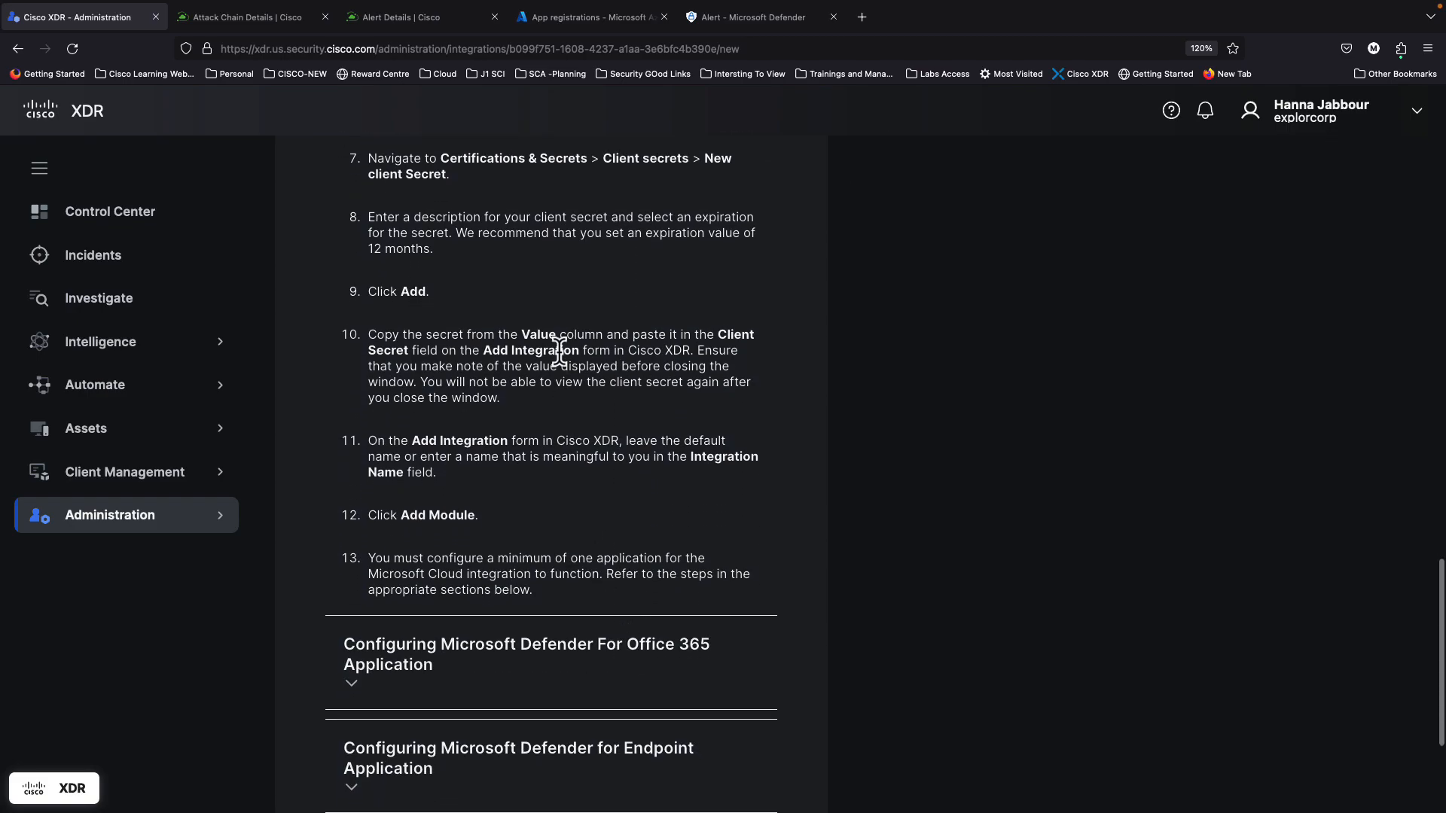
scroll(572, 621, "down", 2)
scroll(464, 591, "down", 4)
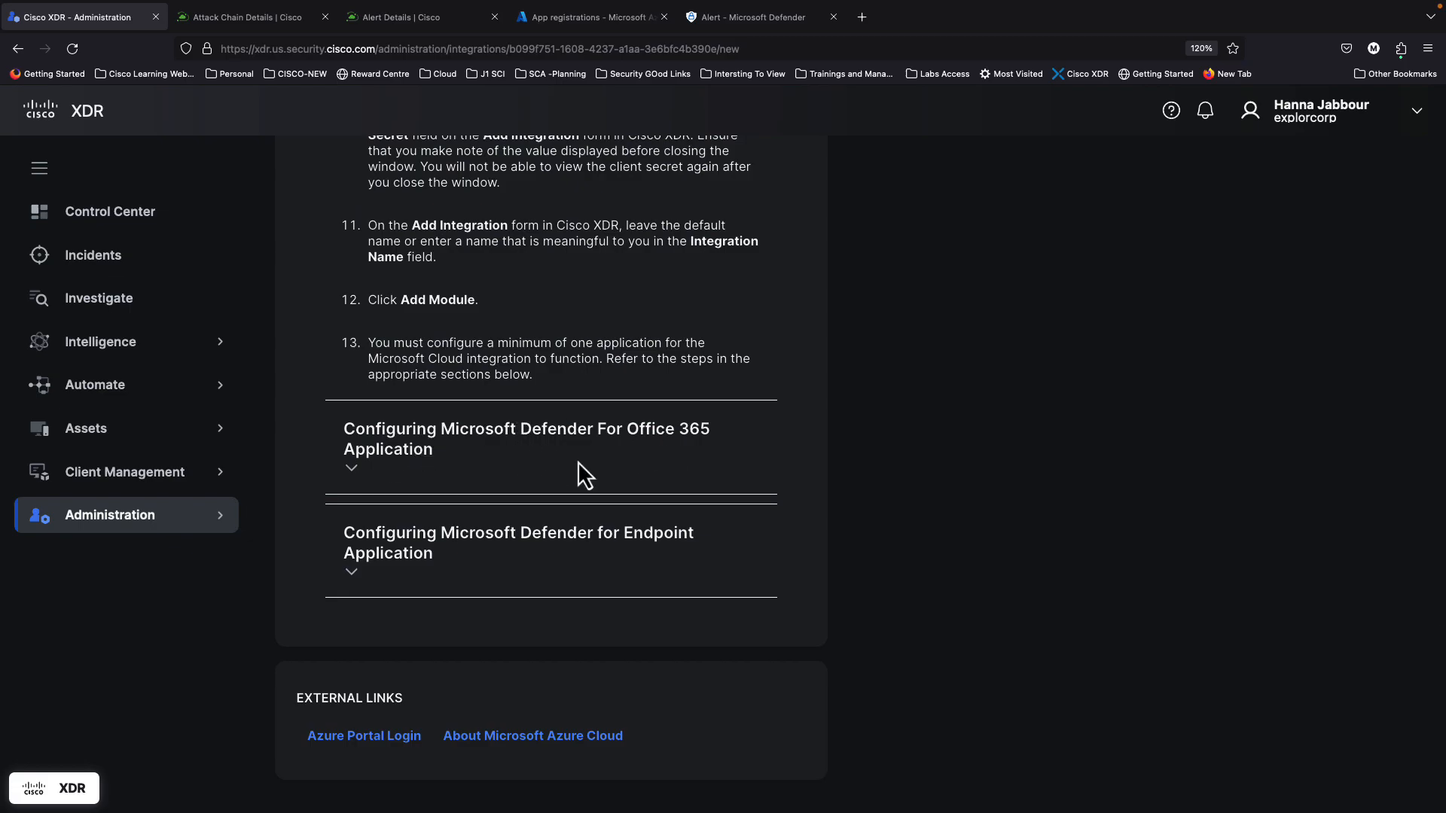
Step: Expand 'Configuring Microsoft Defender for Endpoint Application' and review its Permissions Required tables
left_click(354, 575)
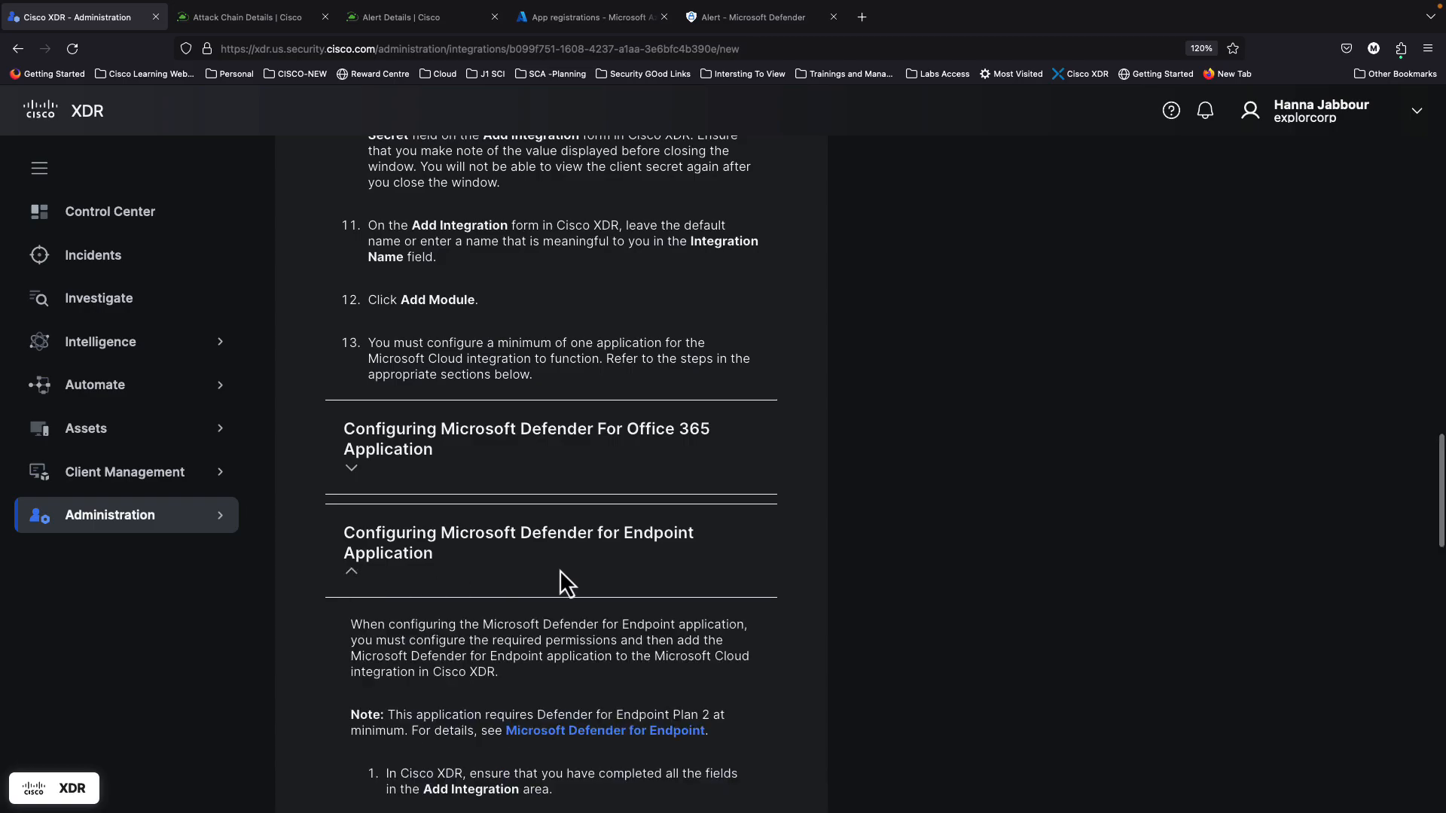
scroll(558, 570, "down", 5)
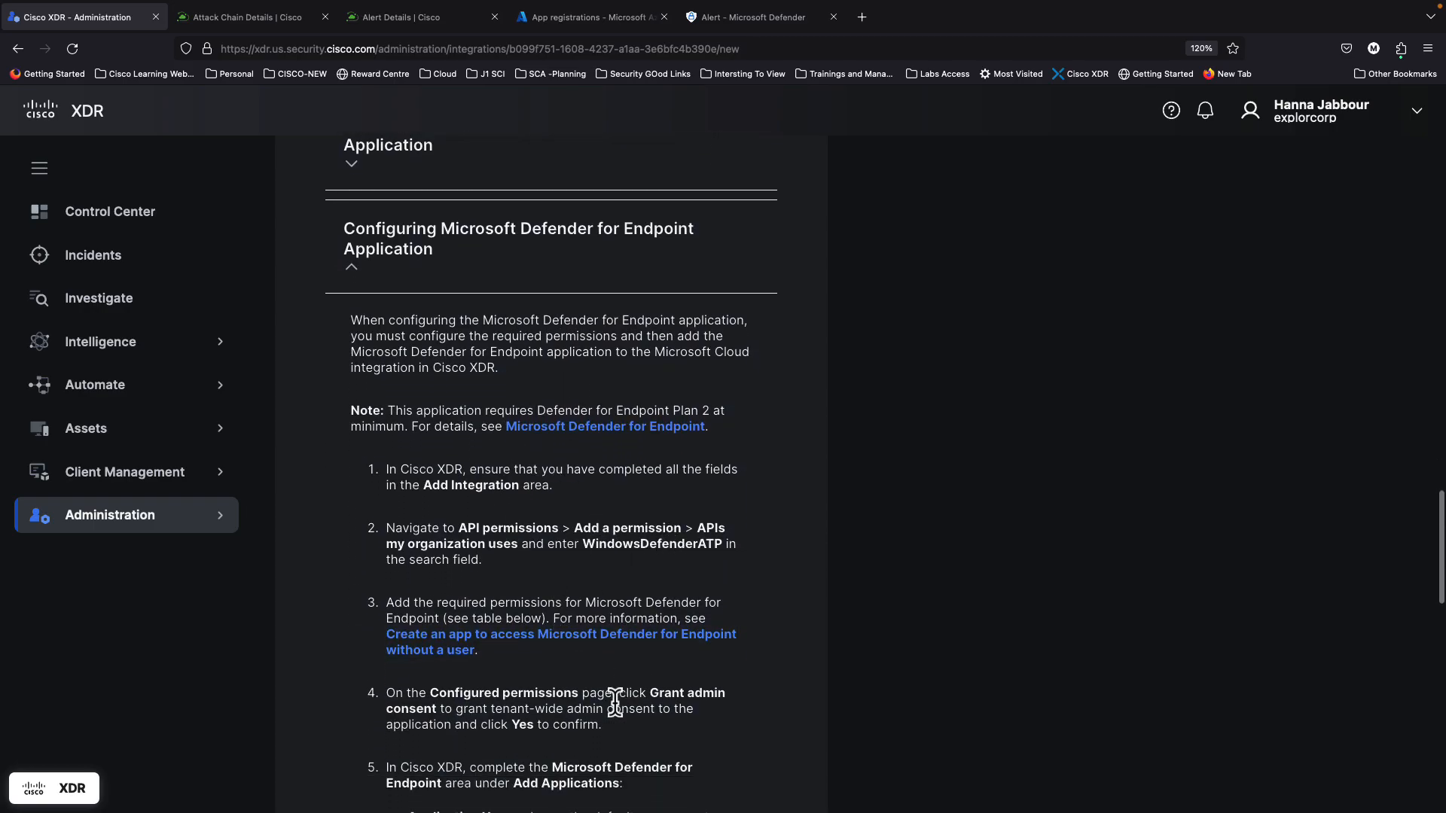
scroll(616, 704, "down", 1)
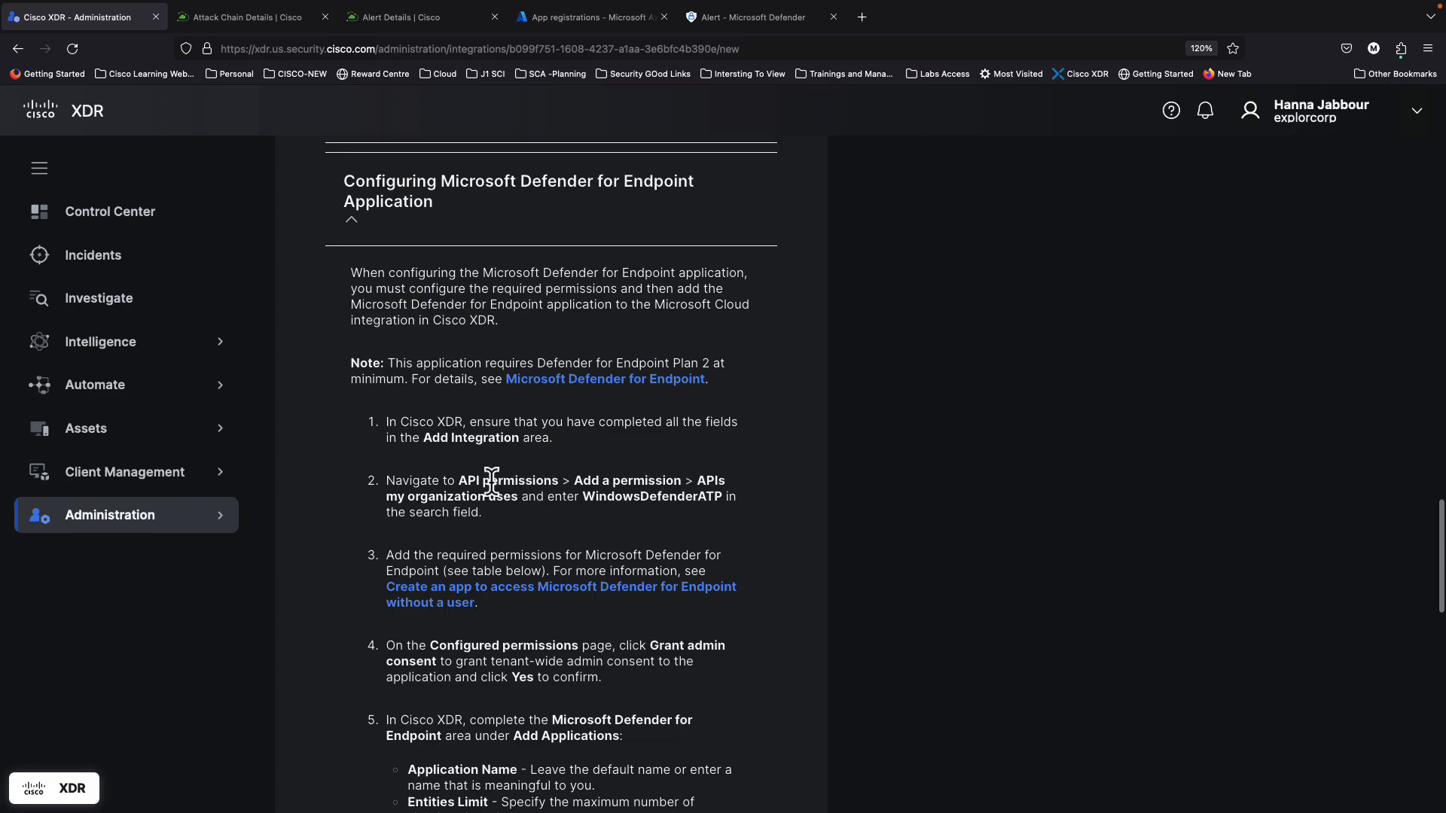
scroll(648, 744, "down", 4)
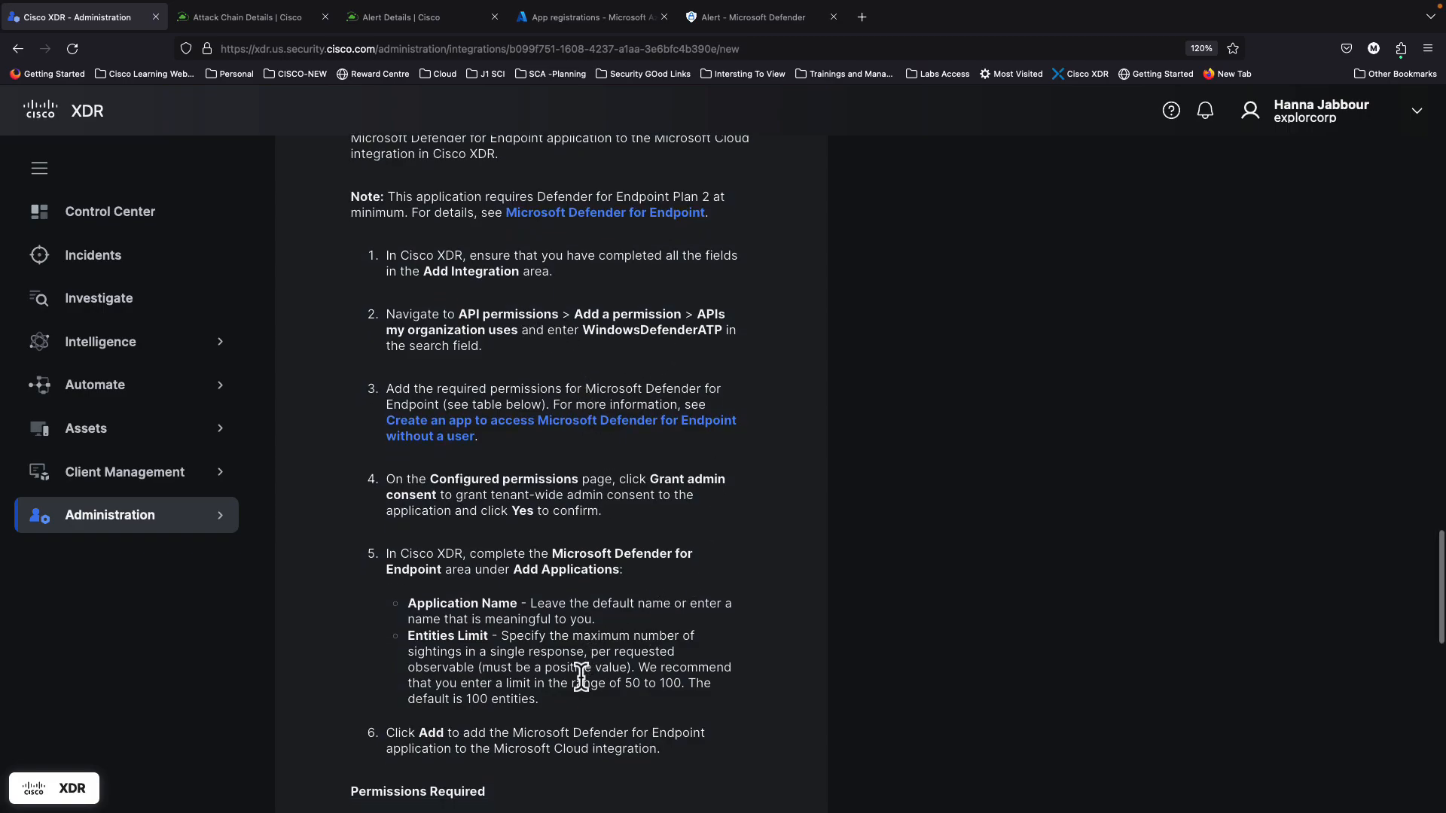
scroll(536, 570, "down", 5)
scroll(536, 570, "down", 15)
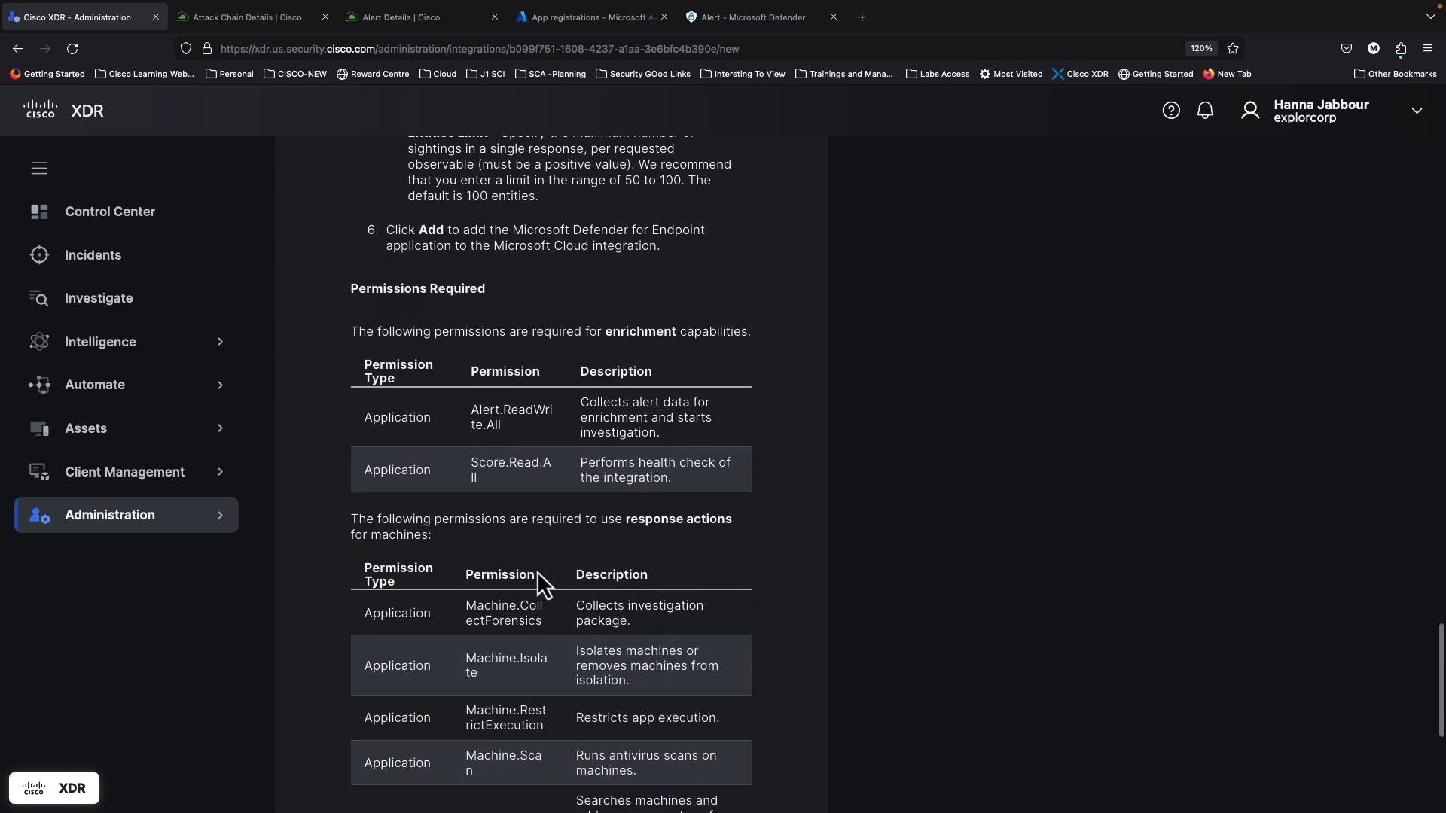
scroll(548, 442, "up", 6)
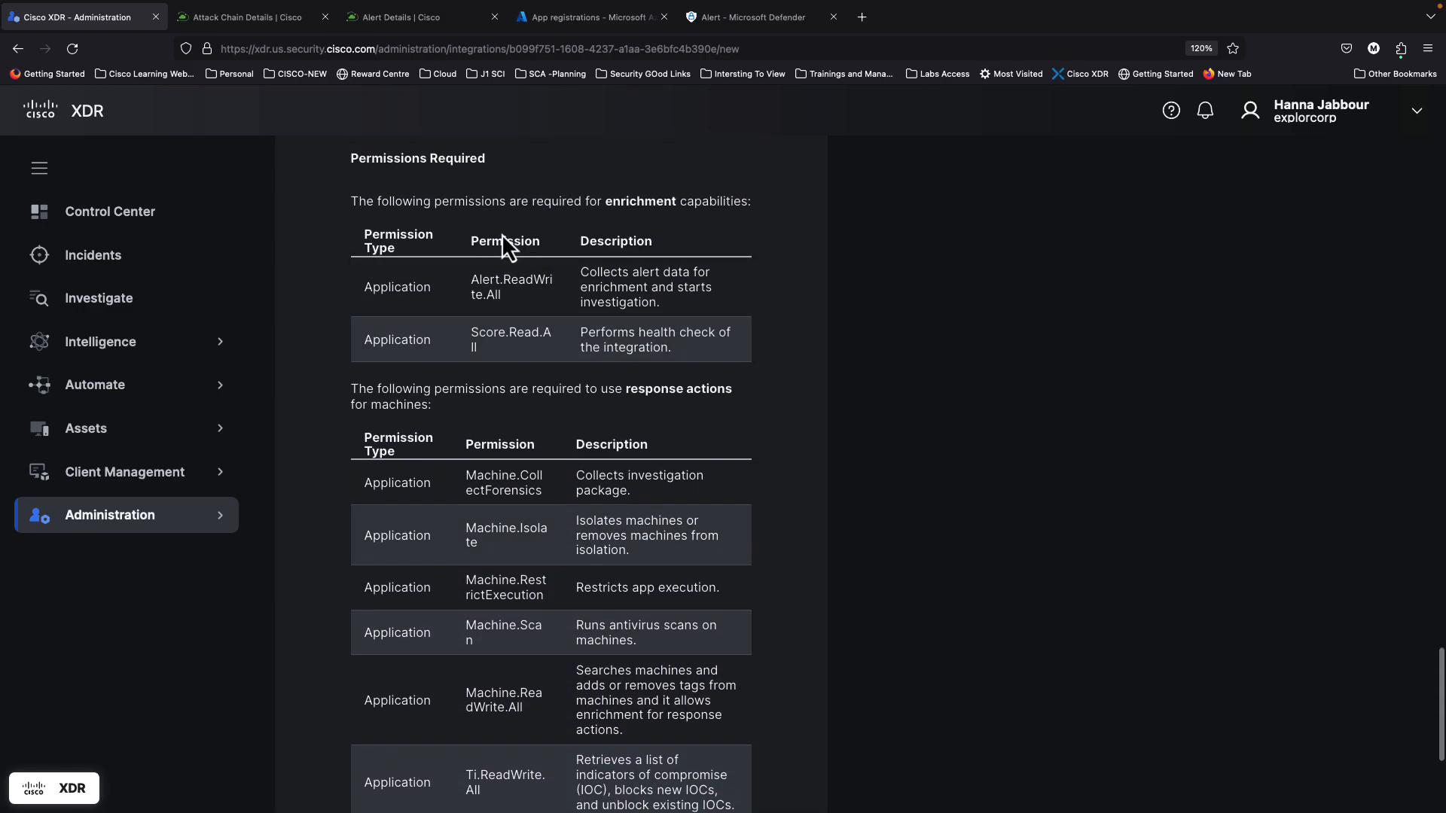
scroll(553, 599, "up", 11)
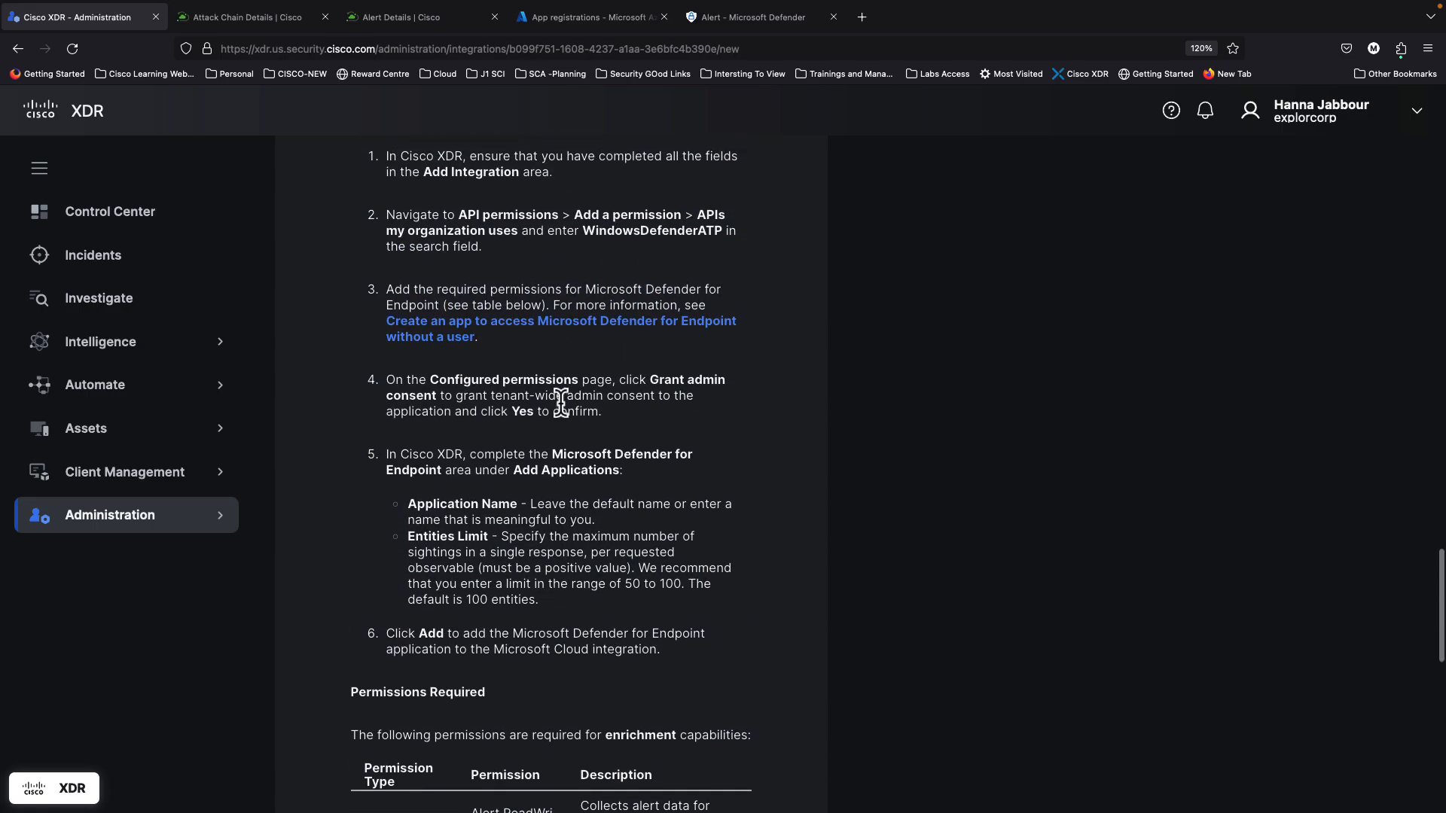
Step: Go to the App registrations list in the Azure portal
mouse_move(581, 13)
left_click(574, 53)
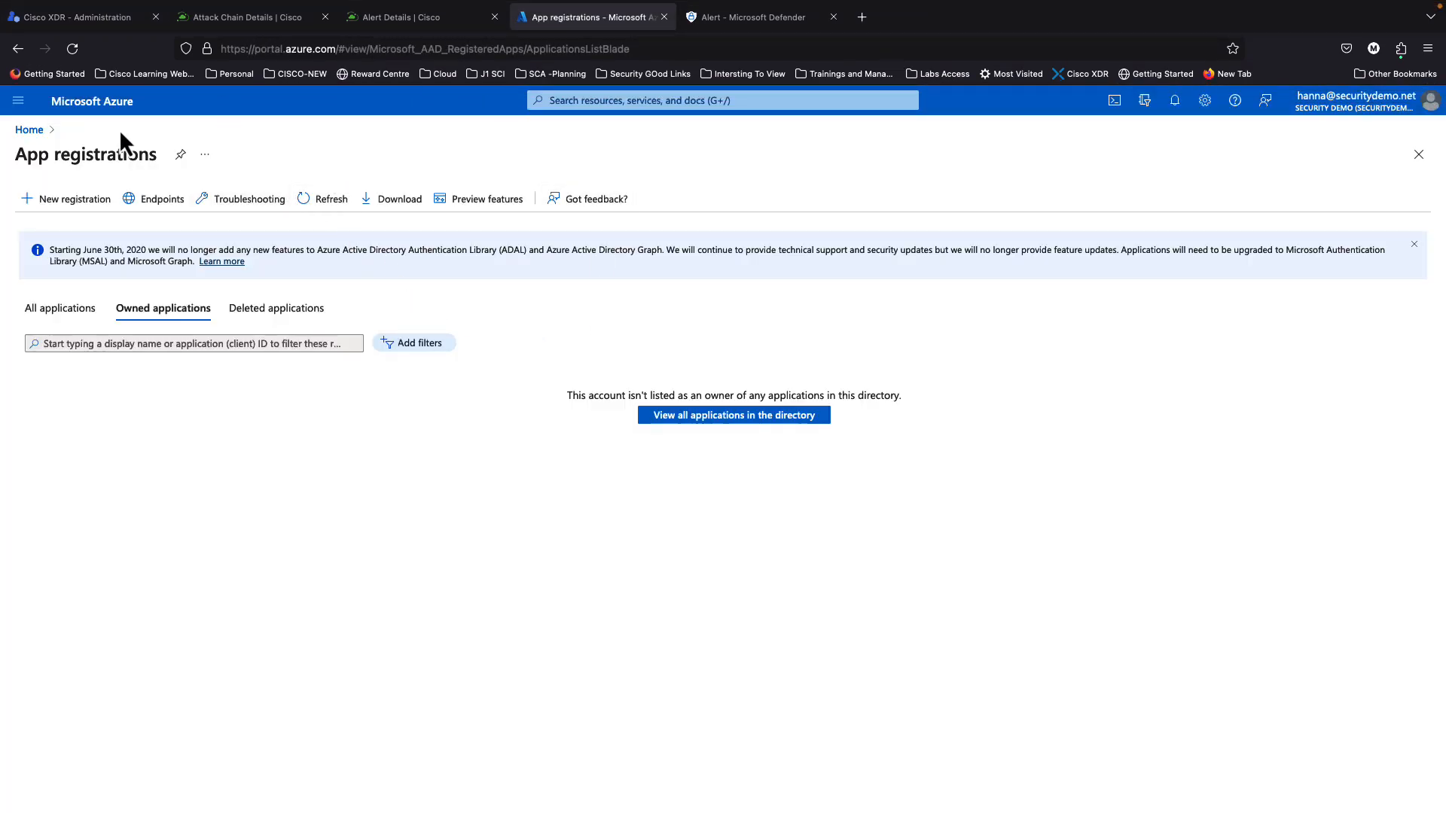
left_click(29, 130)
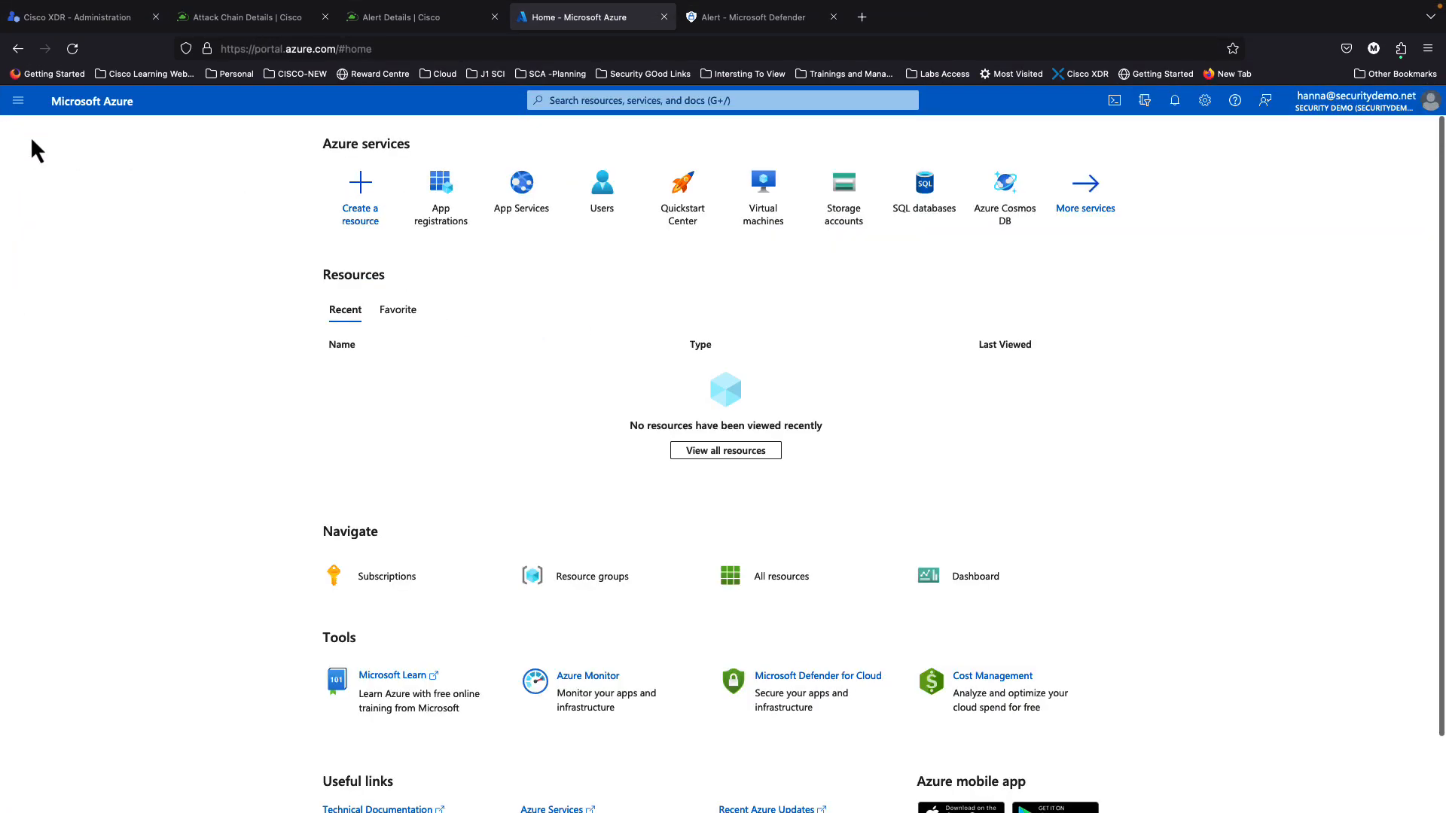
left_click(451, 213)
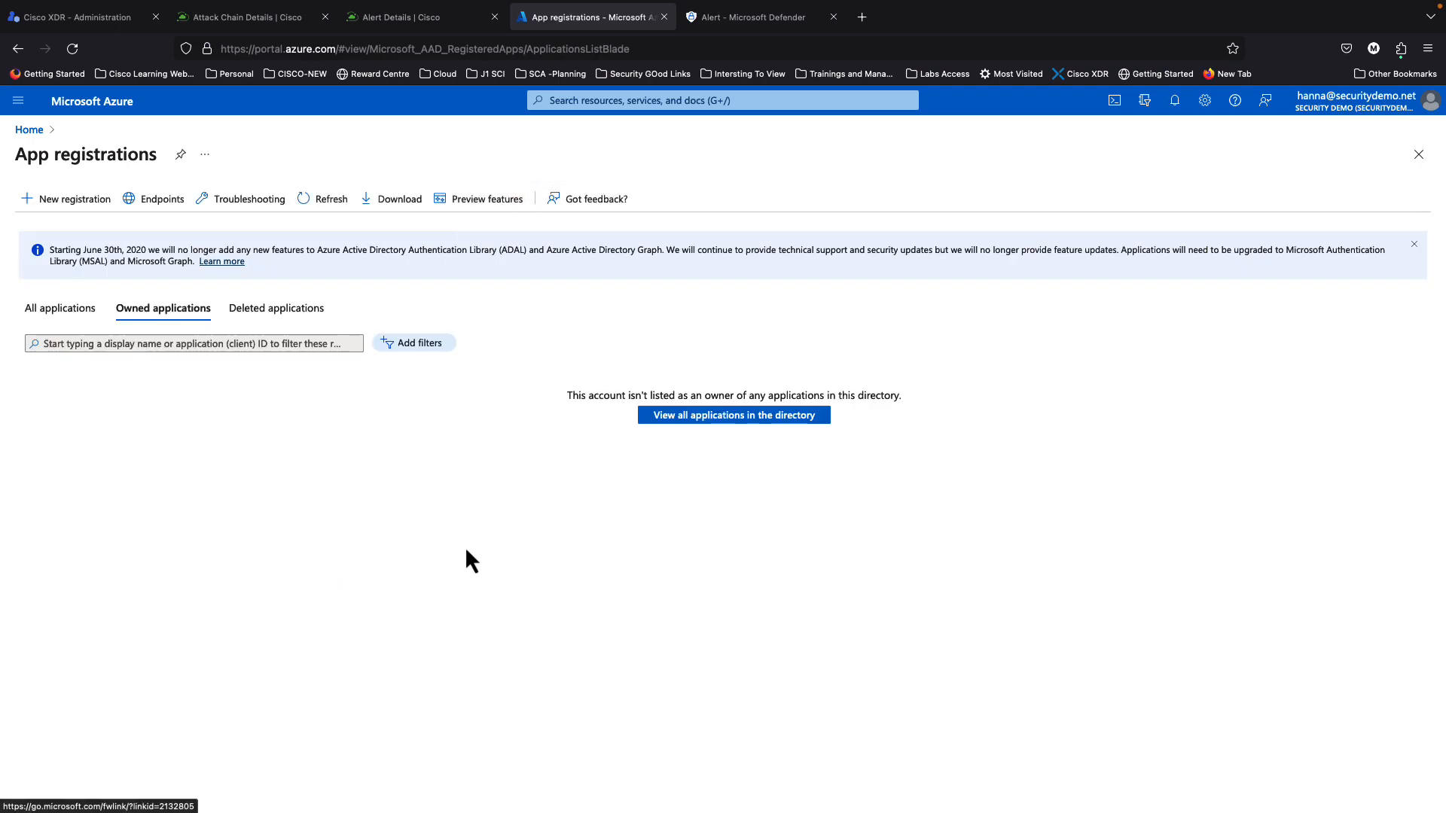
Step: Register the MyXDRDefenderIntegration application and copy its Application (client) ID
left_click(89, 209)
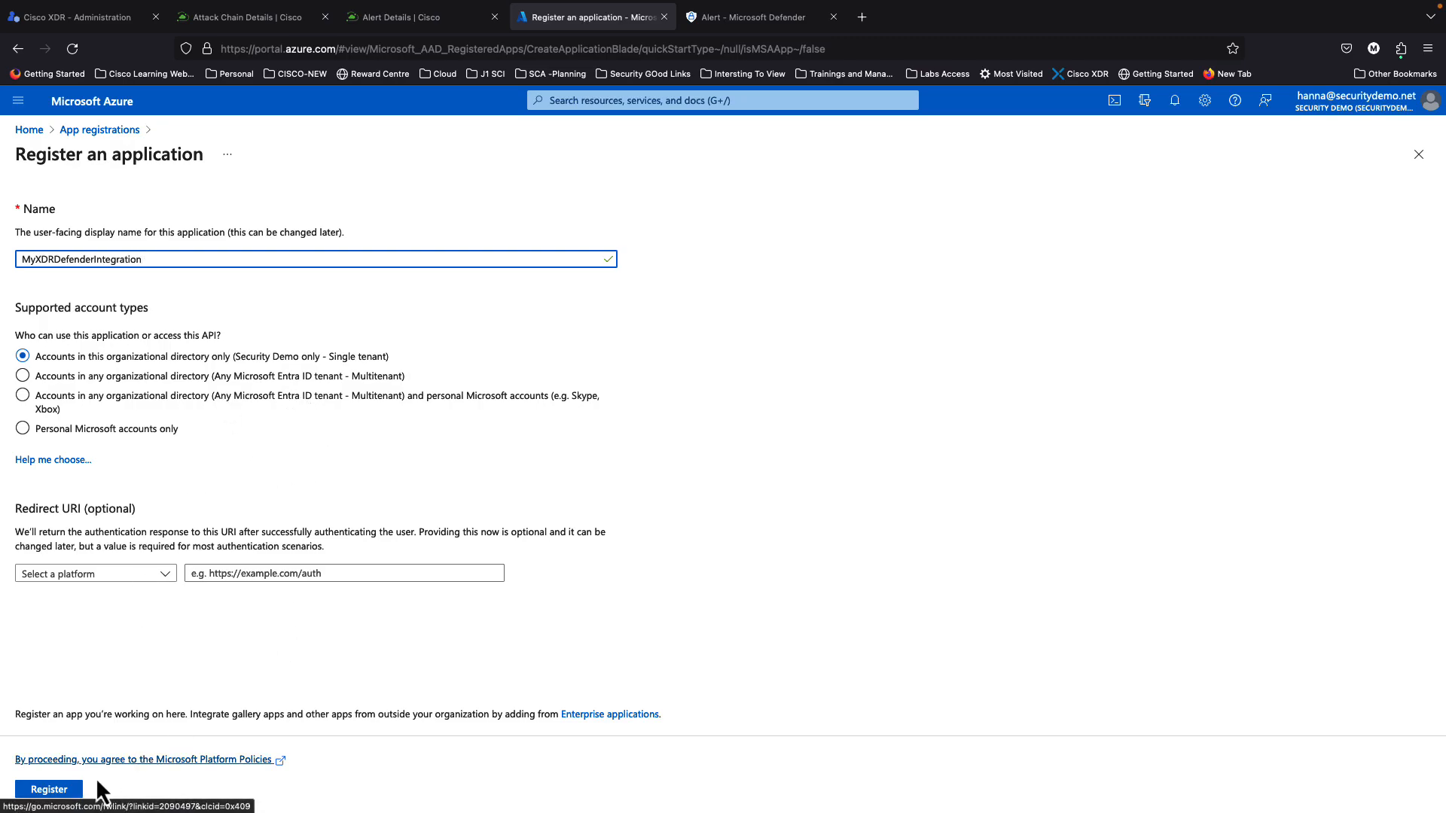
left_click(62, 789)
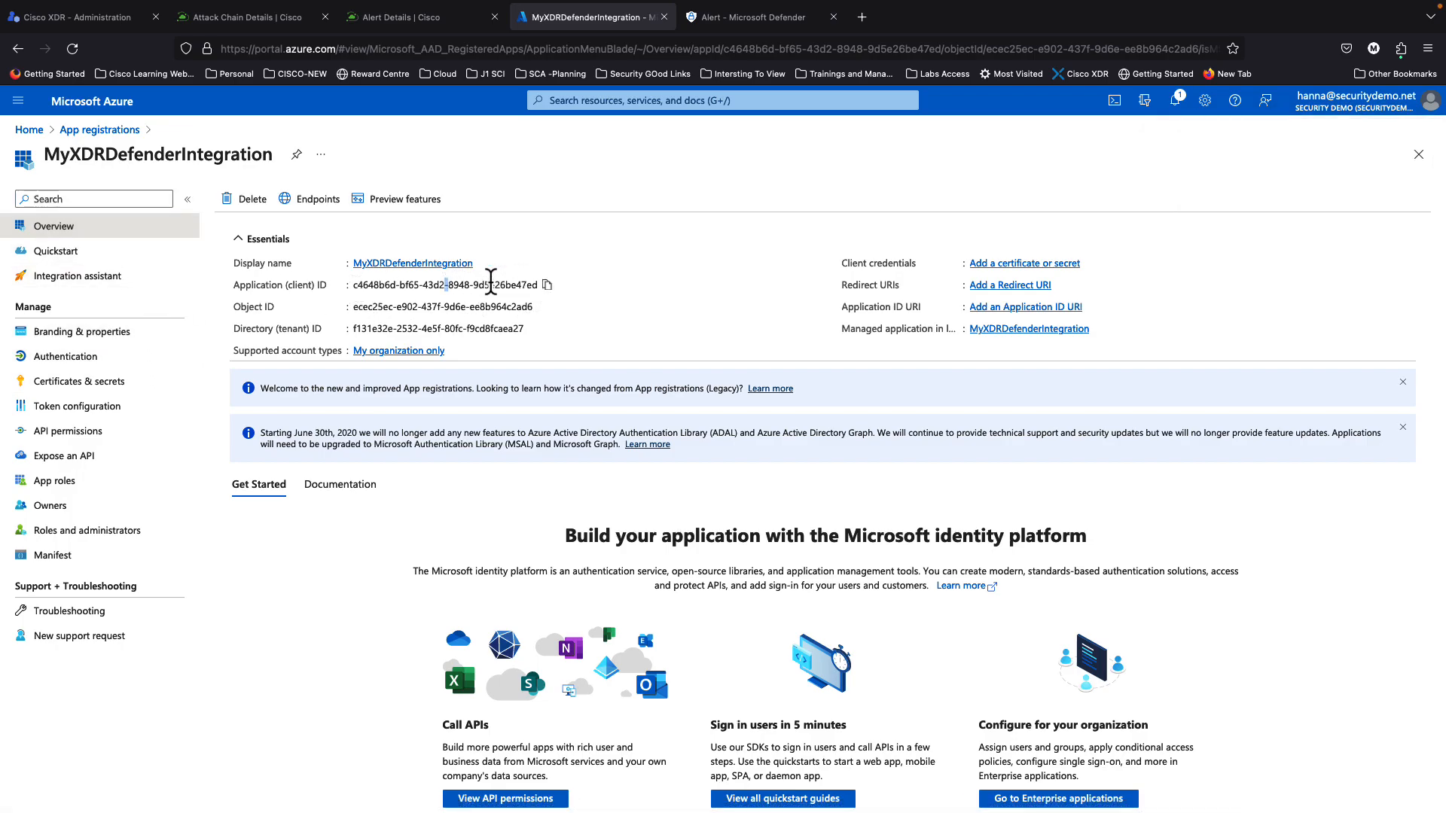
left_click(547, 285)
Step: Paste the copied client ID into the Cisco XDR form's Application (client) ID field
left_click(104, 18)
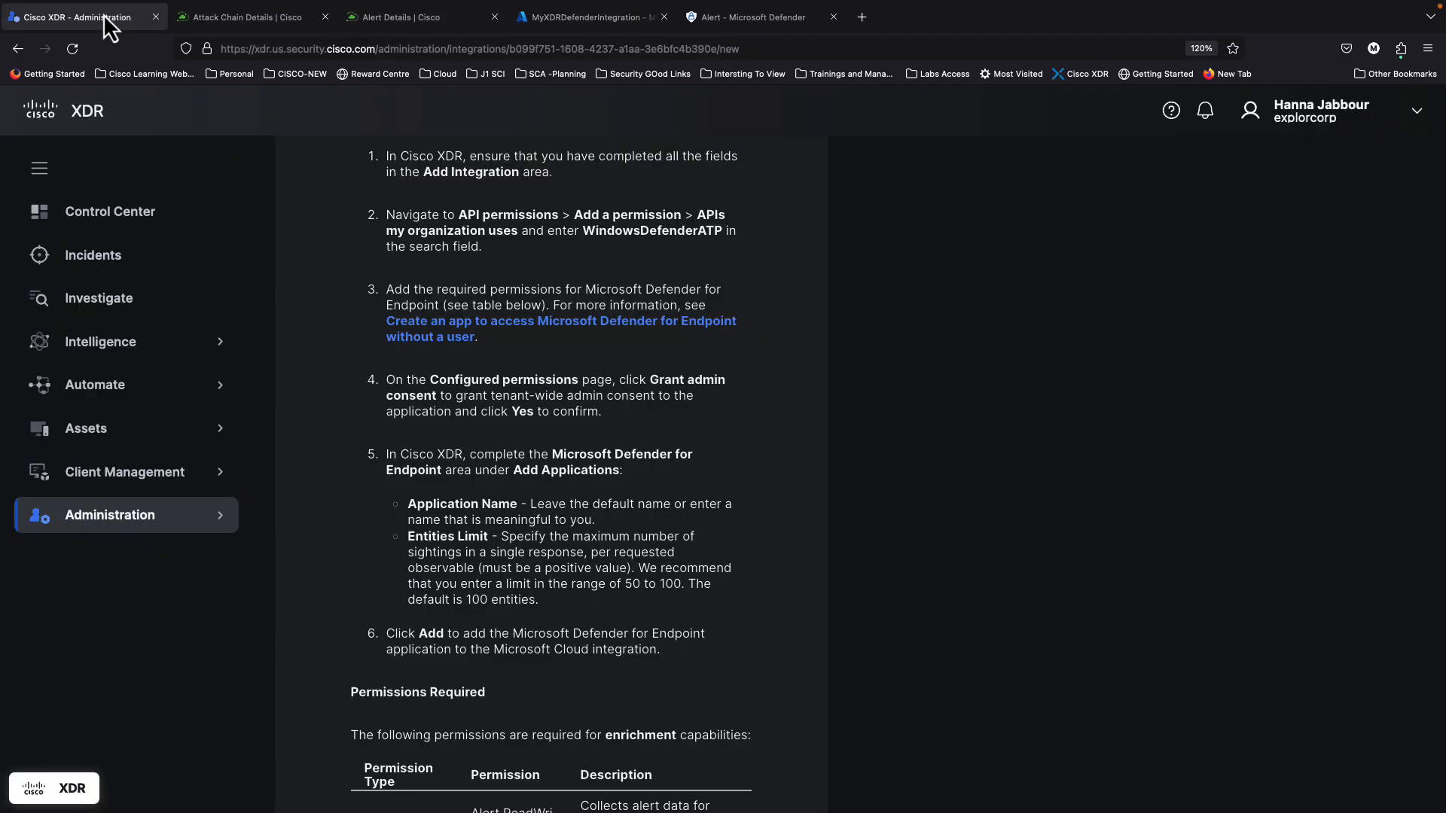
scroll(812, 419, "up", 15)
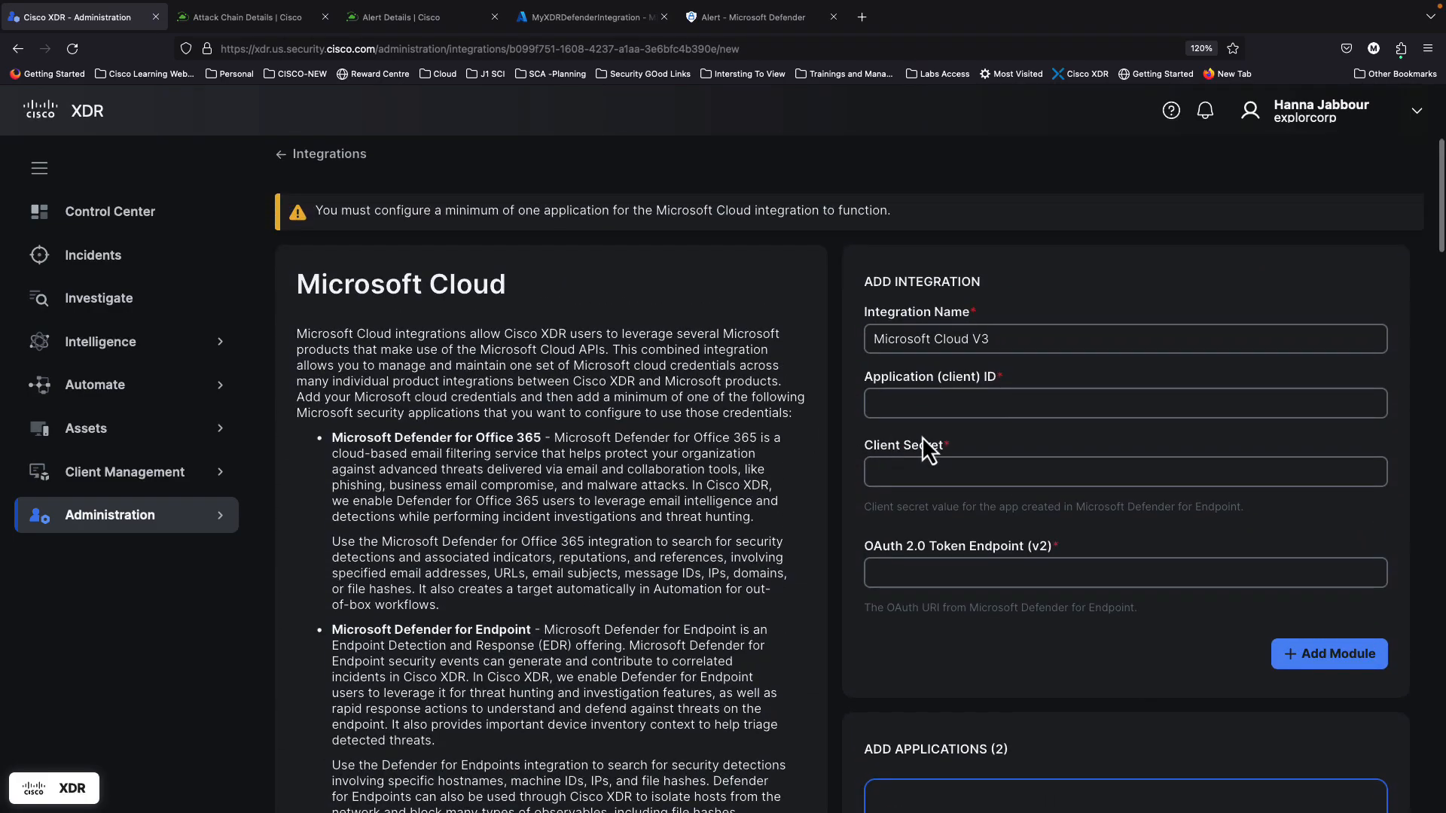
left_click(914, 405)
key("ctrl+v")
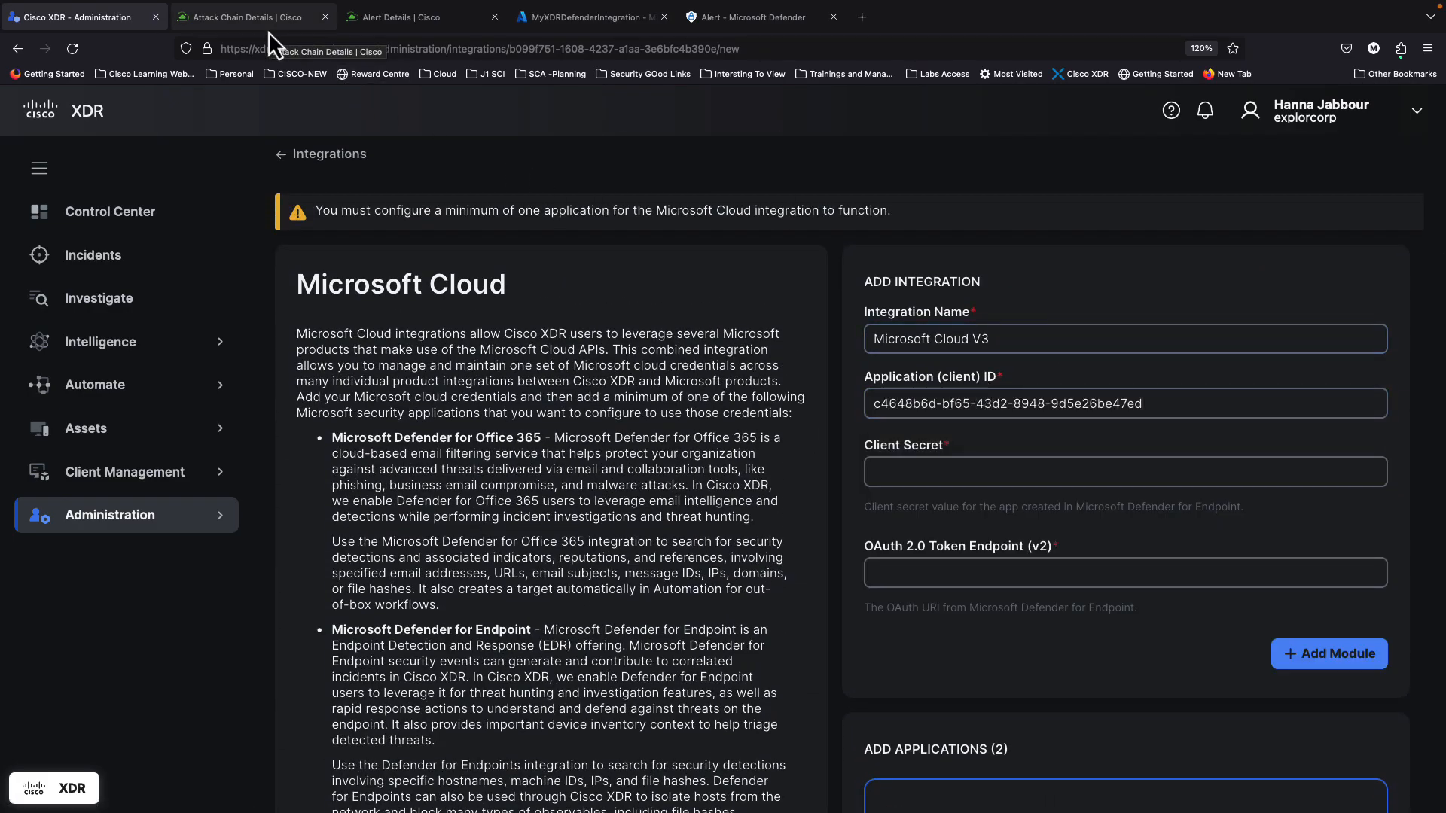
left_click(552, 29)
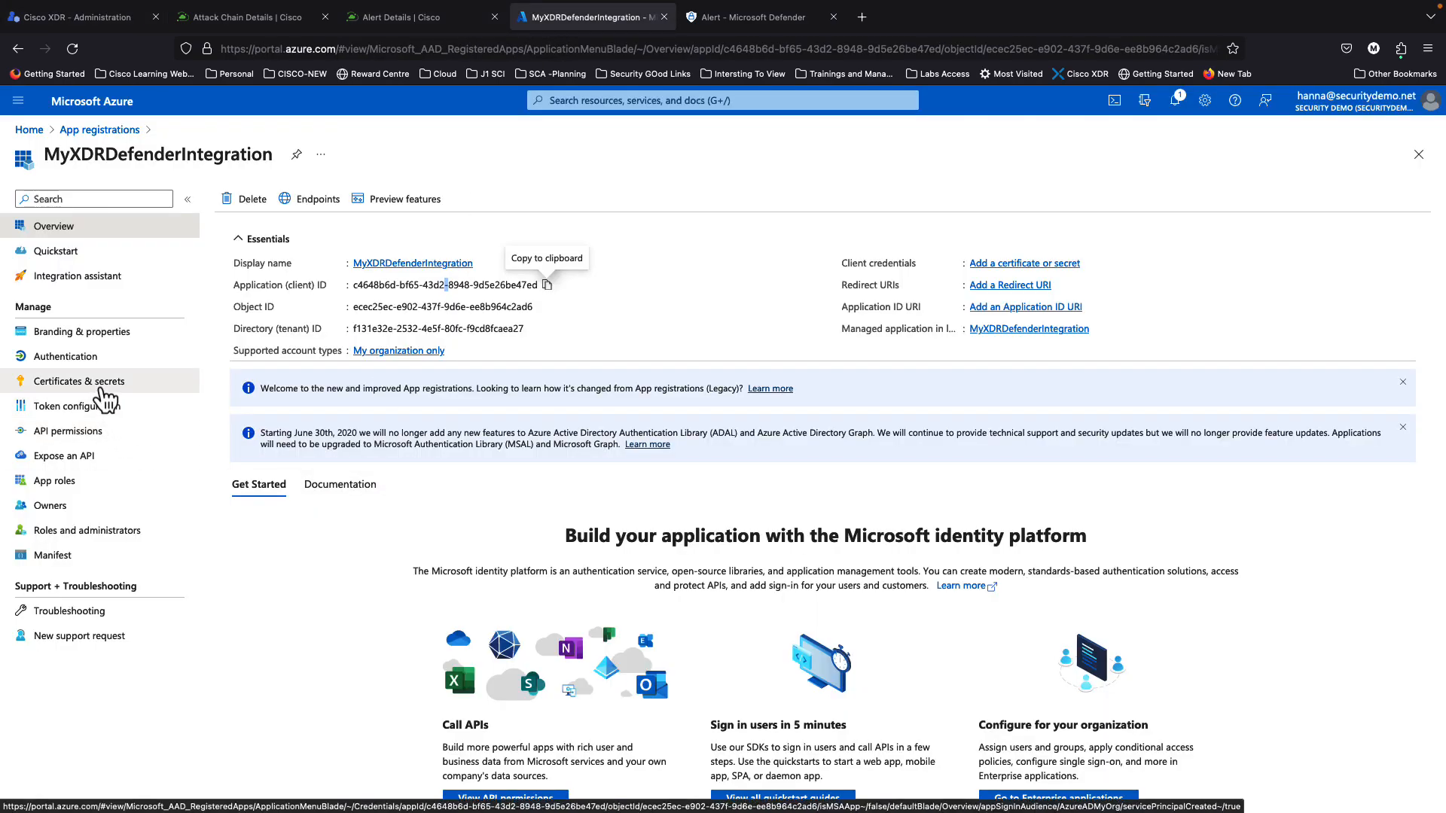
Step: Add client secret 'MYXDRIntegrationSecret' under Certificates & secrets and copy its value
left_click(99, 386)
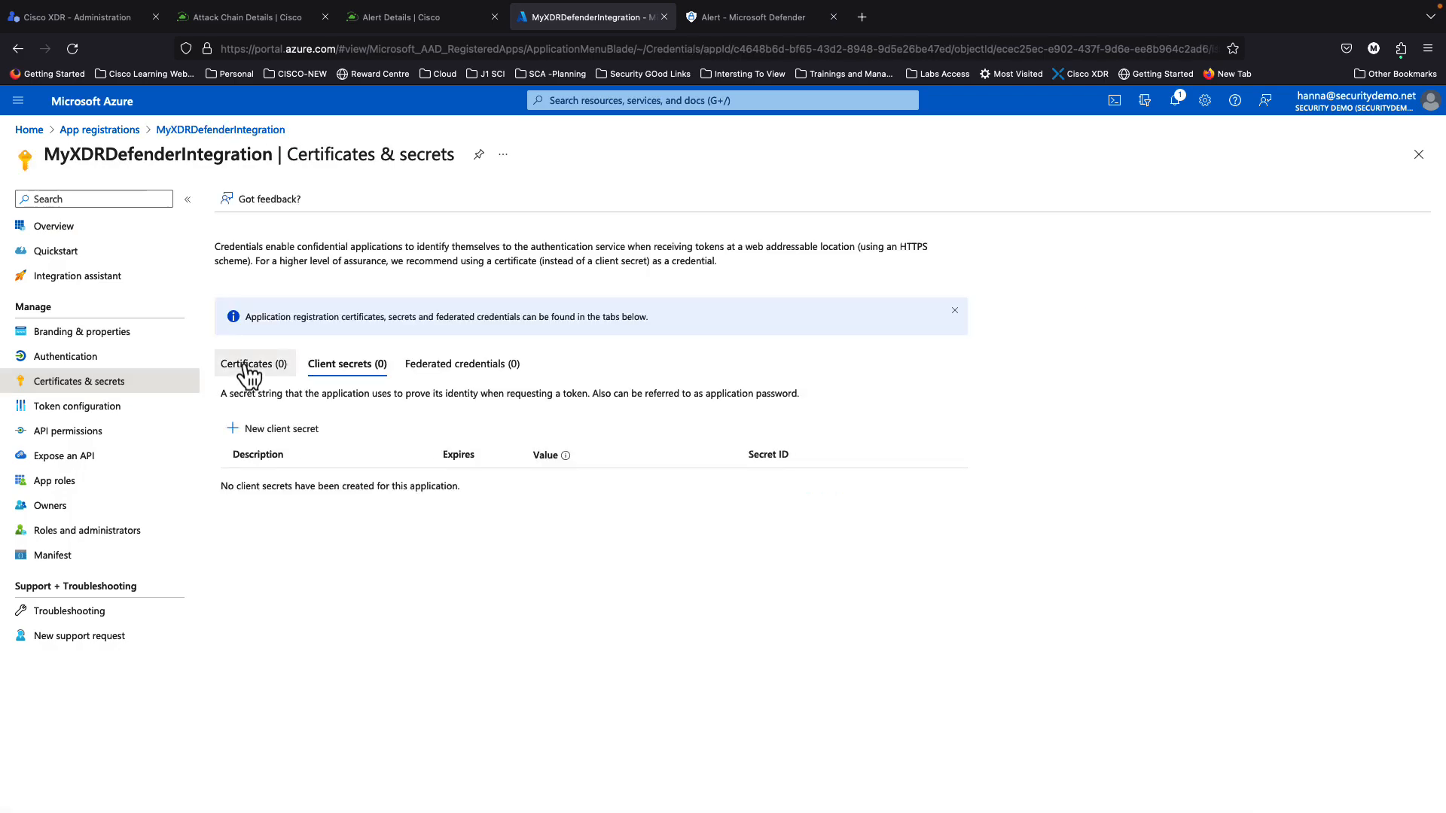
left_click(237, 431)
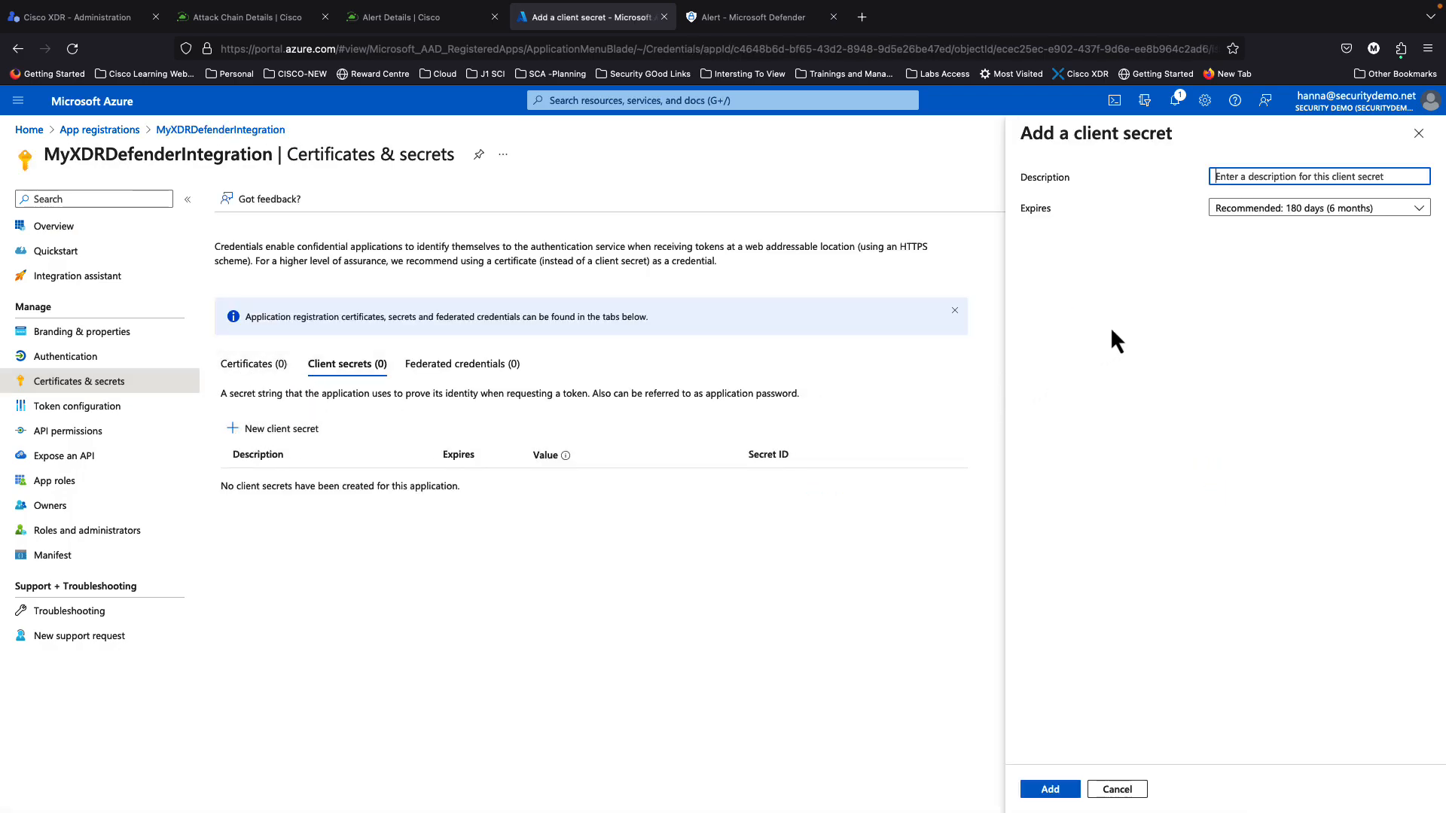
type("MYXDRIntegrationSecre")
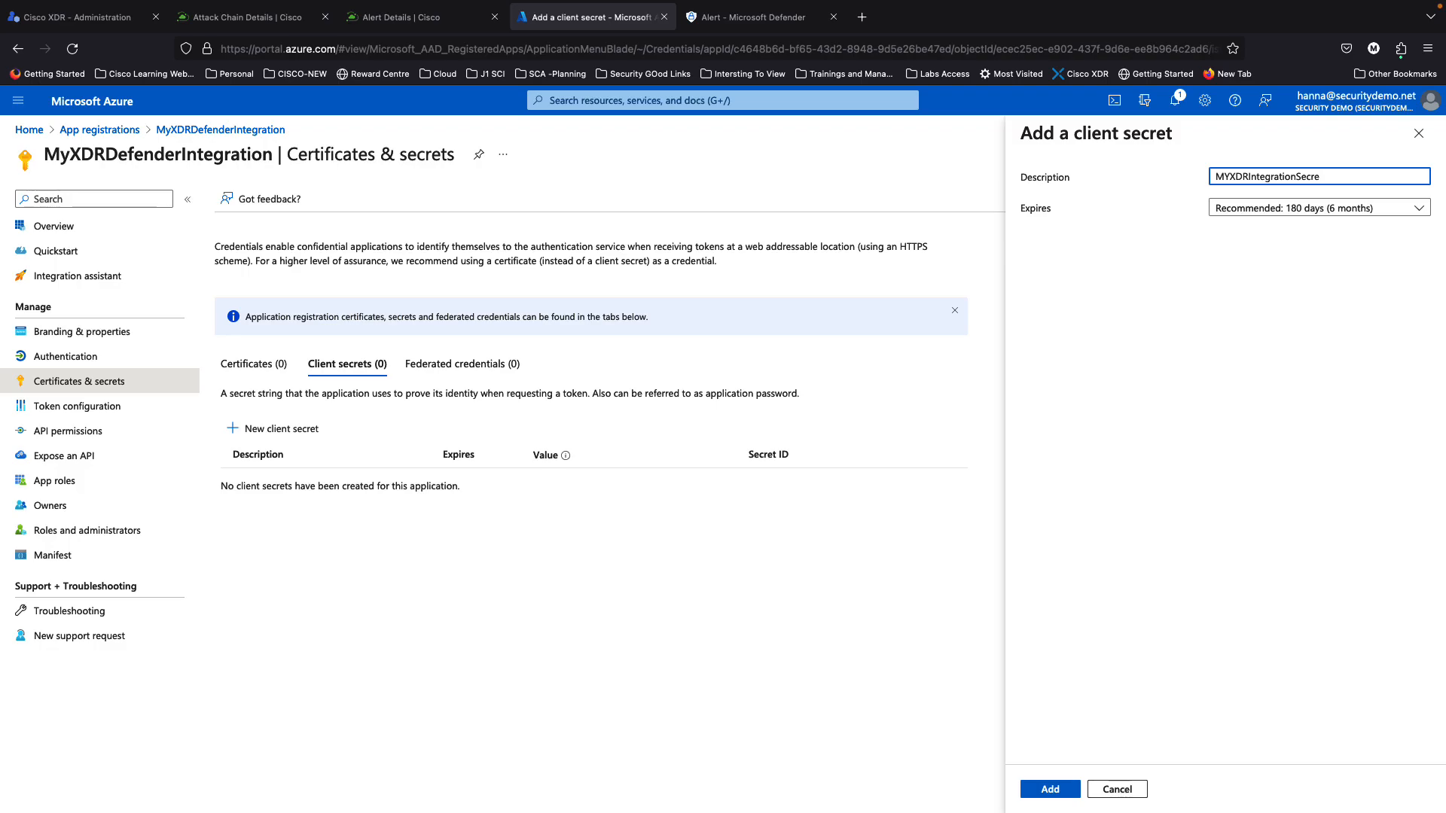
type("t")
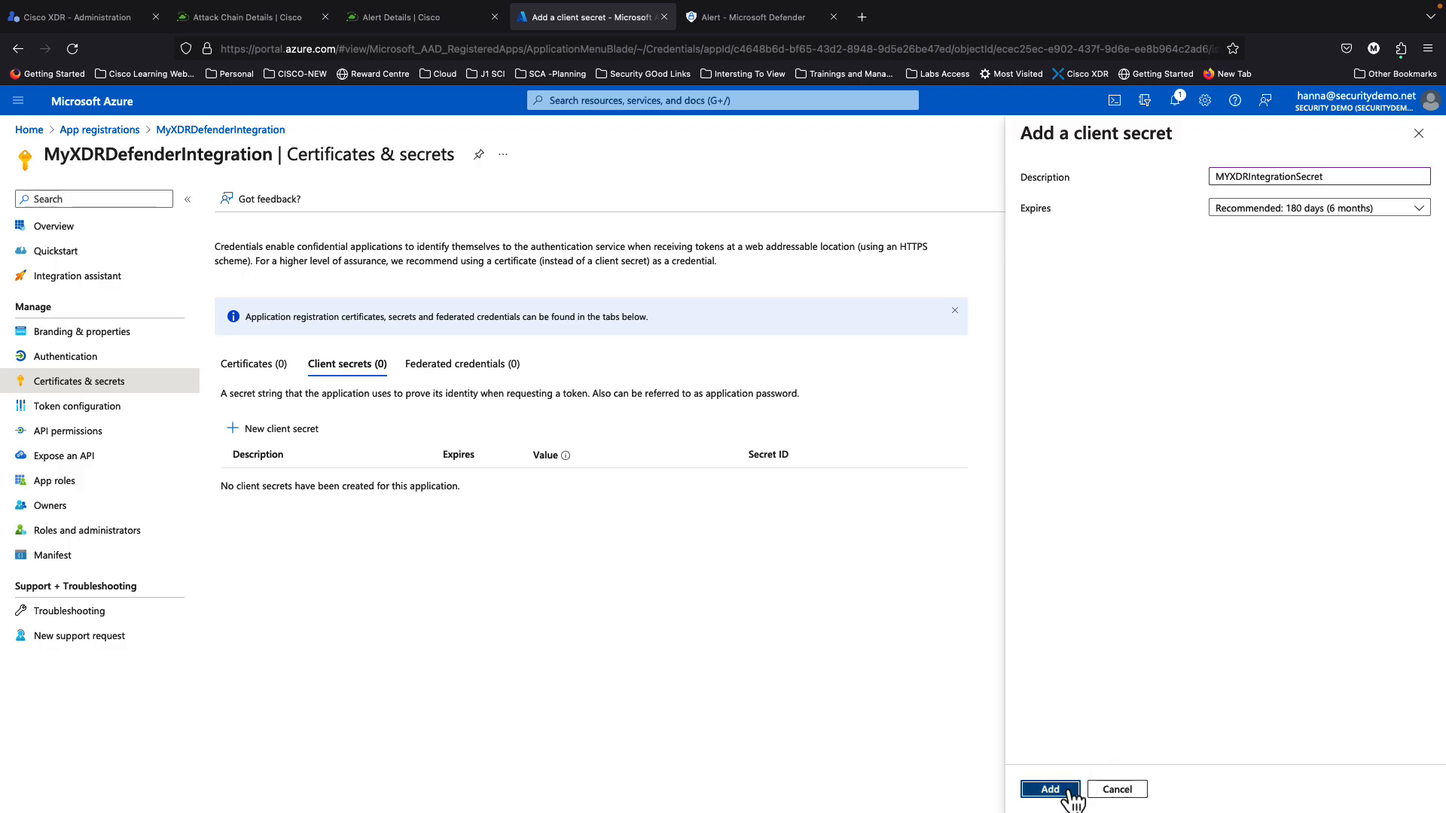
left_click(1070, 789)
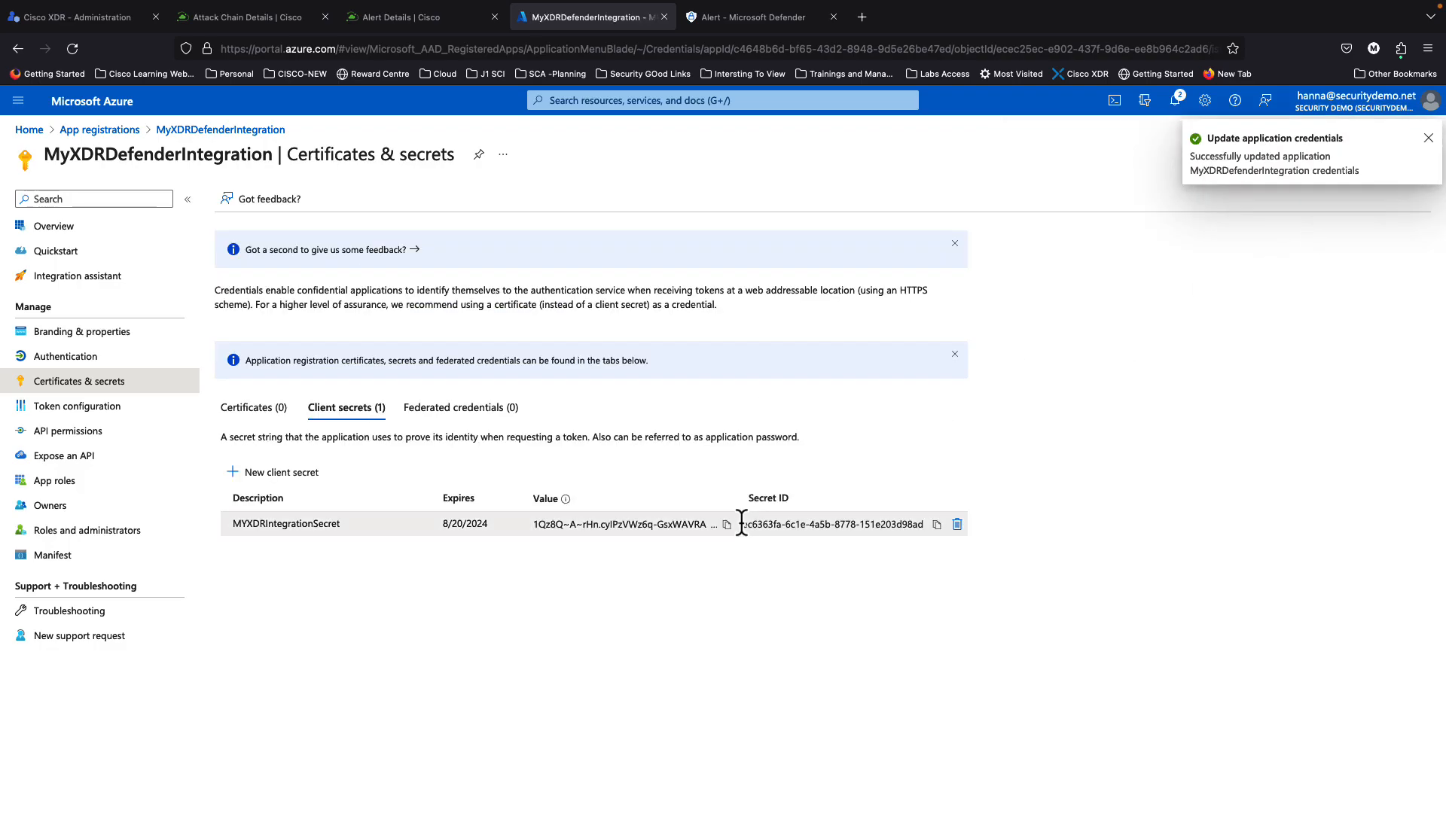
left_click(728, 525)
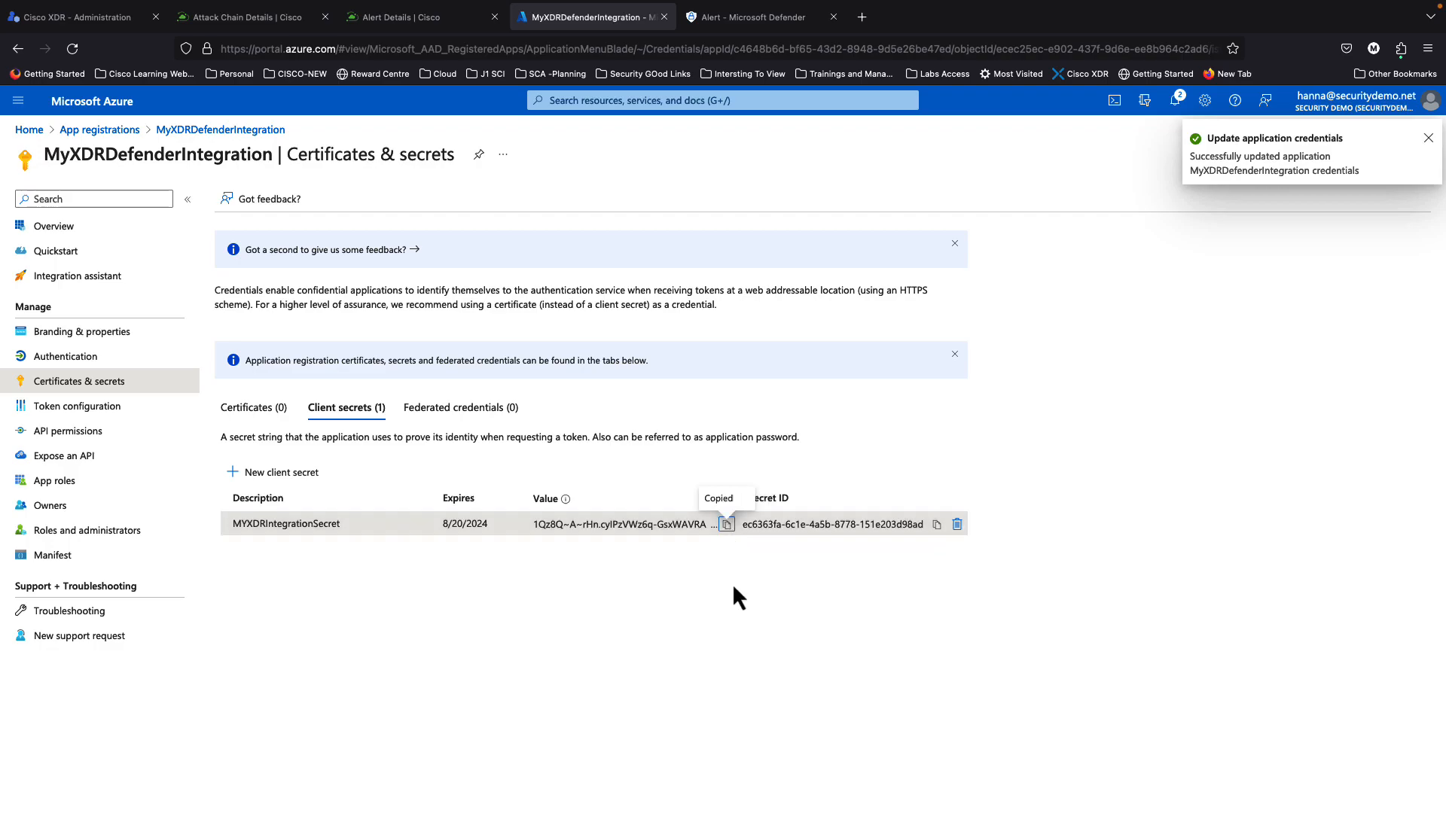
left_click(95, 22)
Step: Paste the copied secret value into the Cisco XDR Client Secret field
left_click(930, 475)
key("ctrl+v")
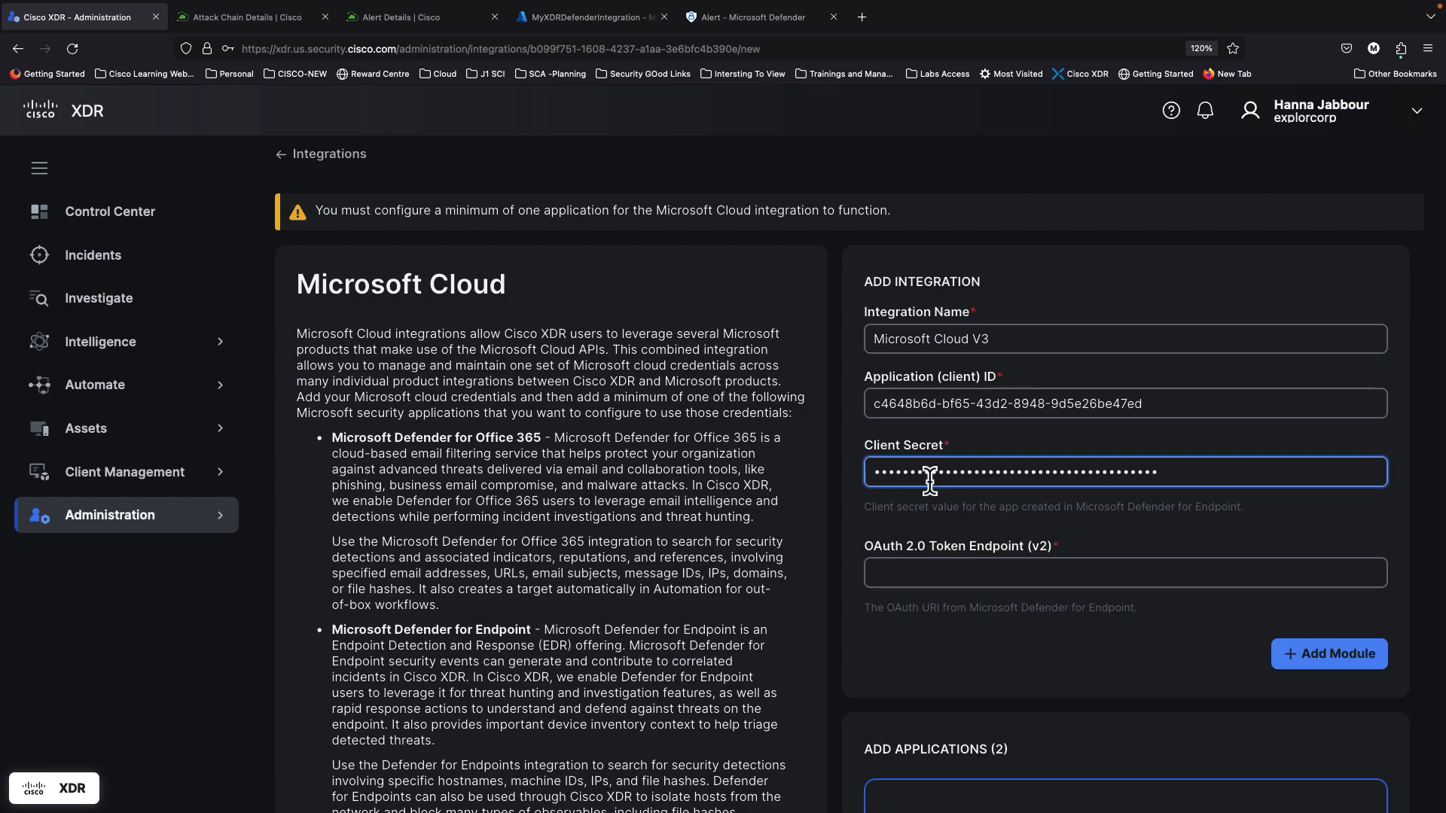
left_click(937, 575)
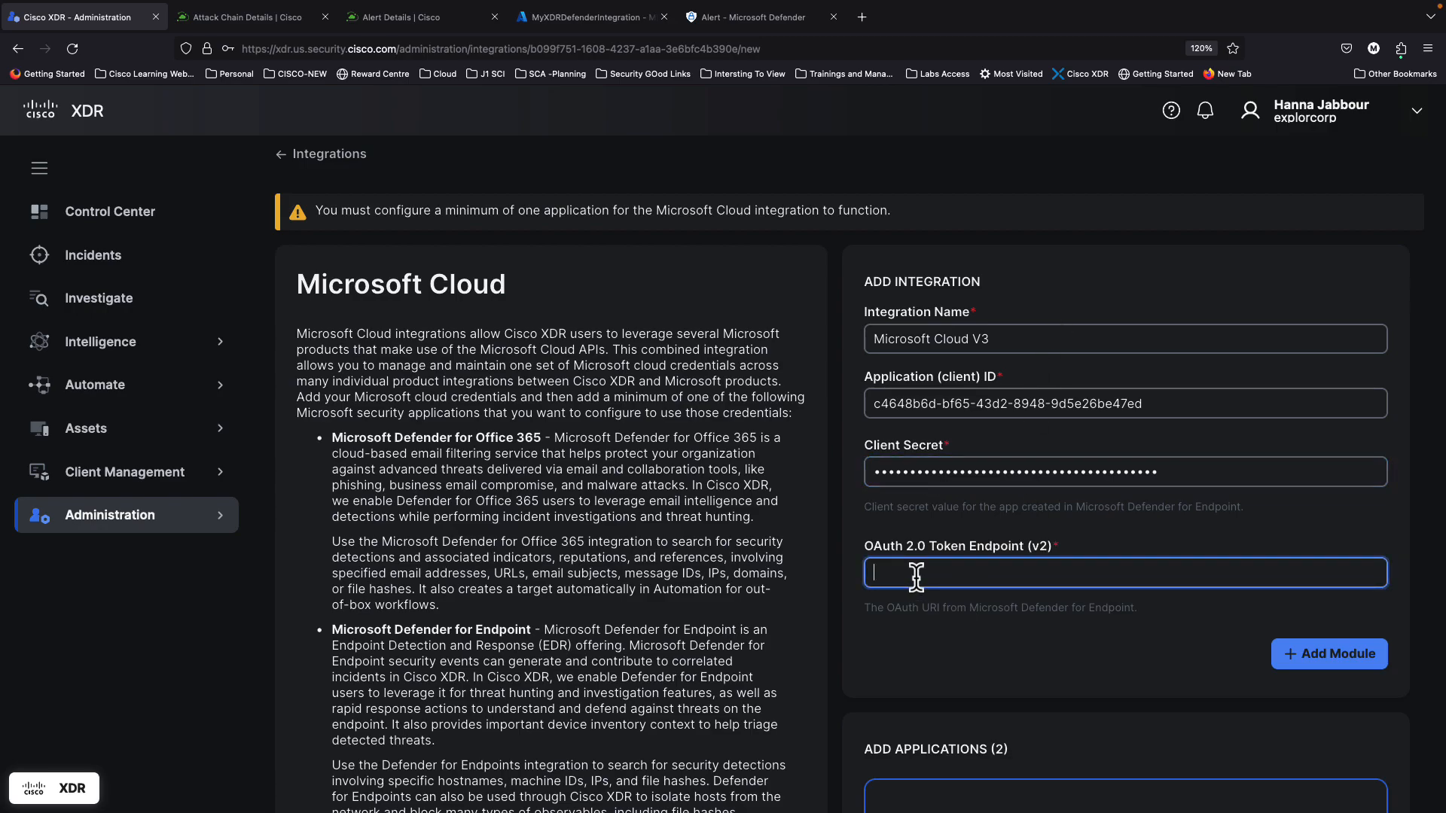
scroll(951, 530, "down", 1)
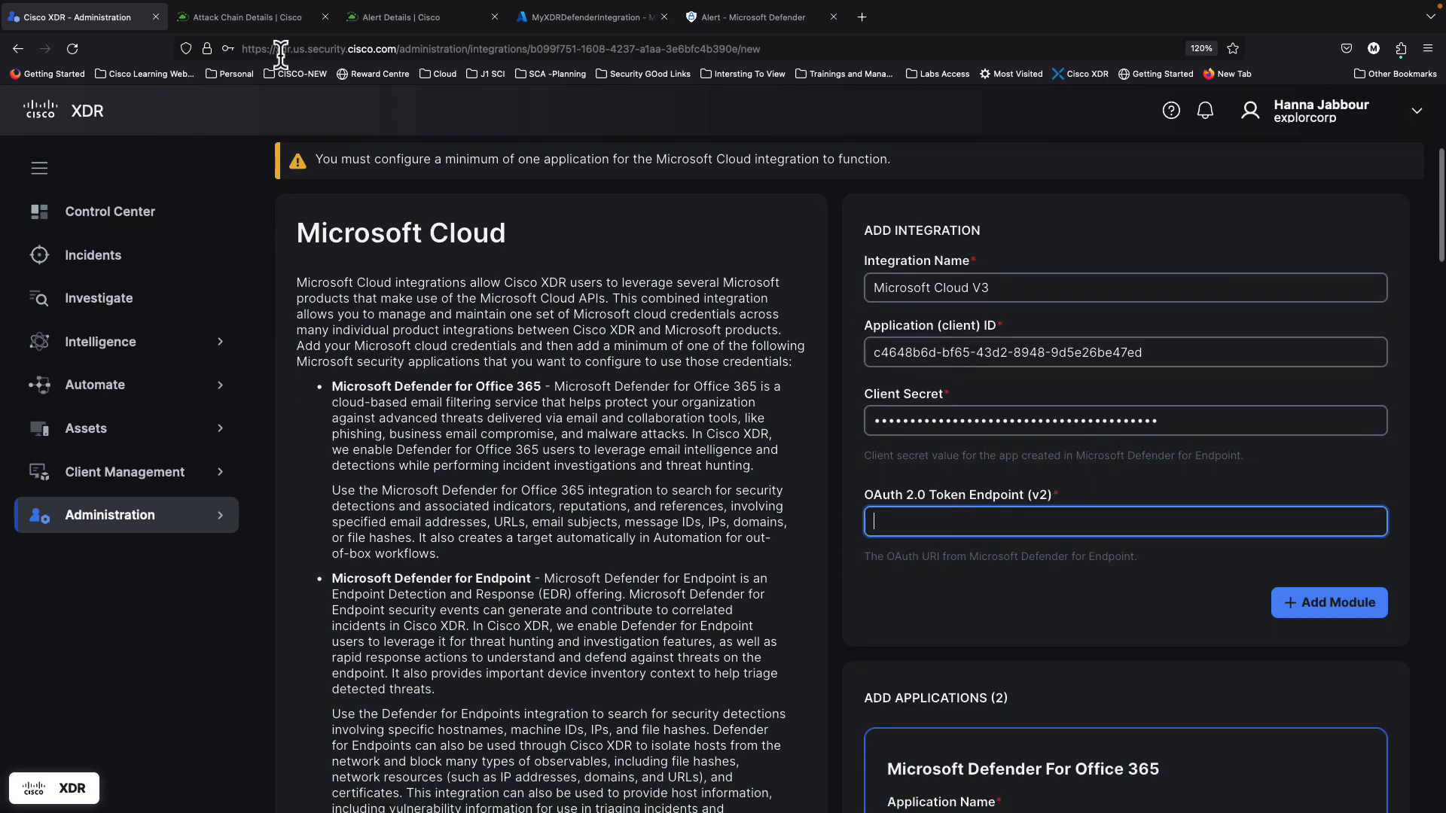
Step: Copy the OAuth 2.0 token endpoint (v2) URL from the app's Endpoints list
left_click(556, 25)
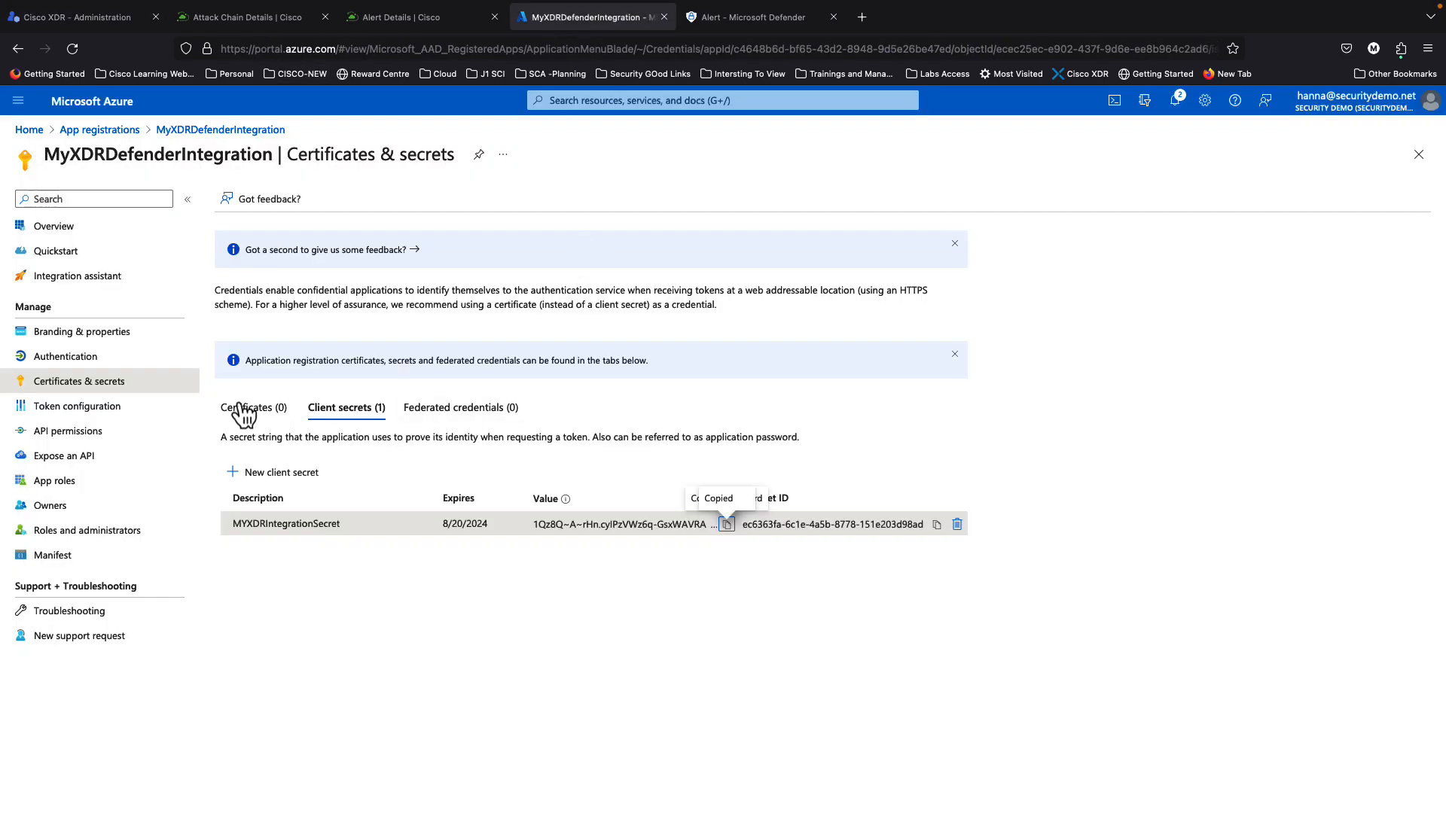
left_click(75, 230)
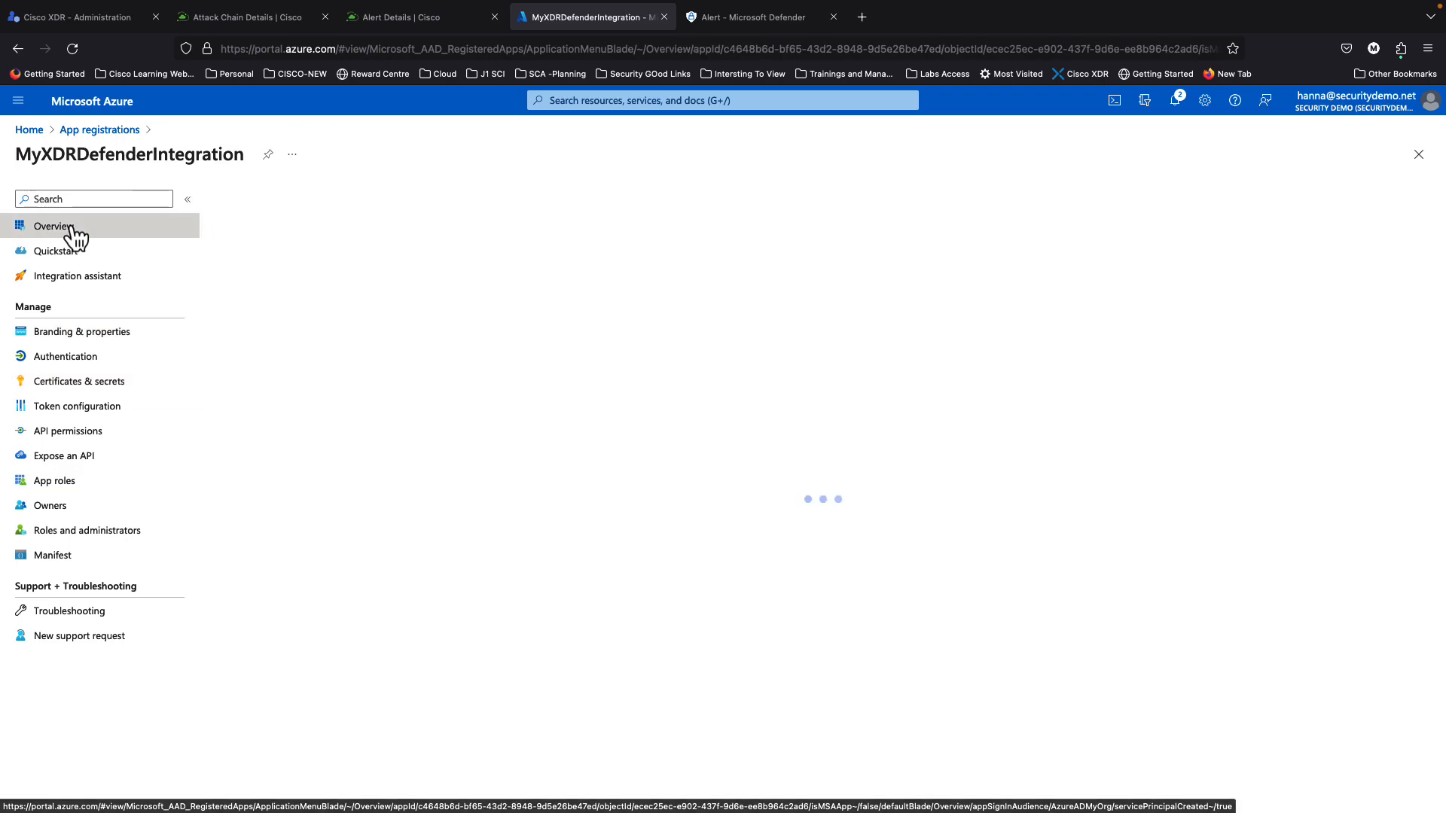
left_click(315, 213)
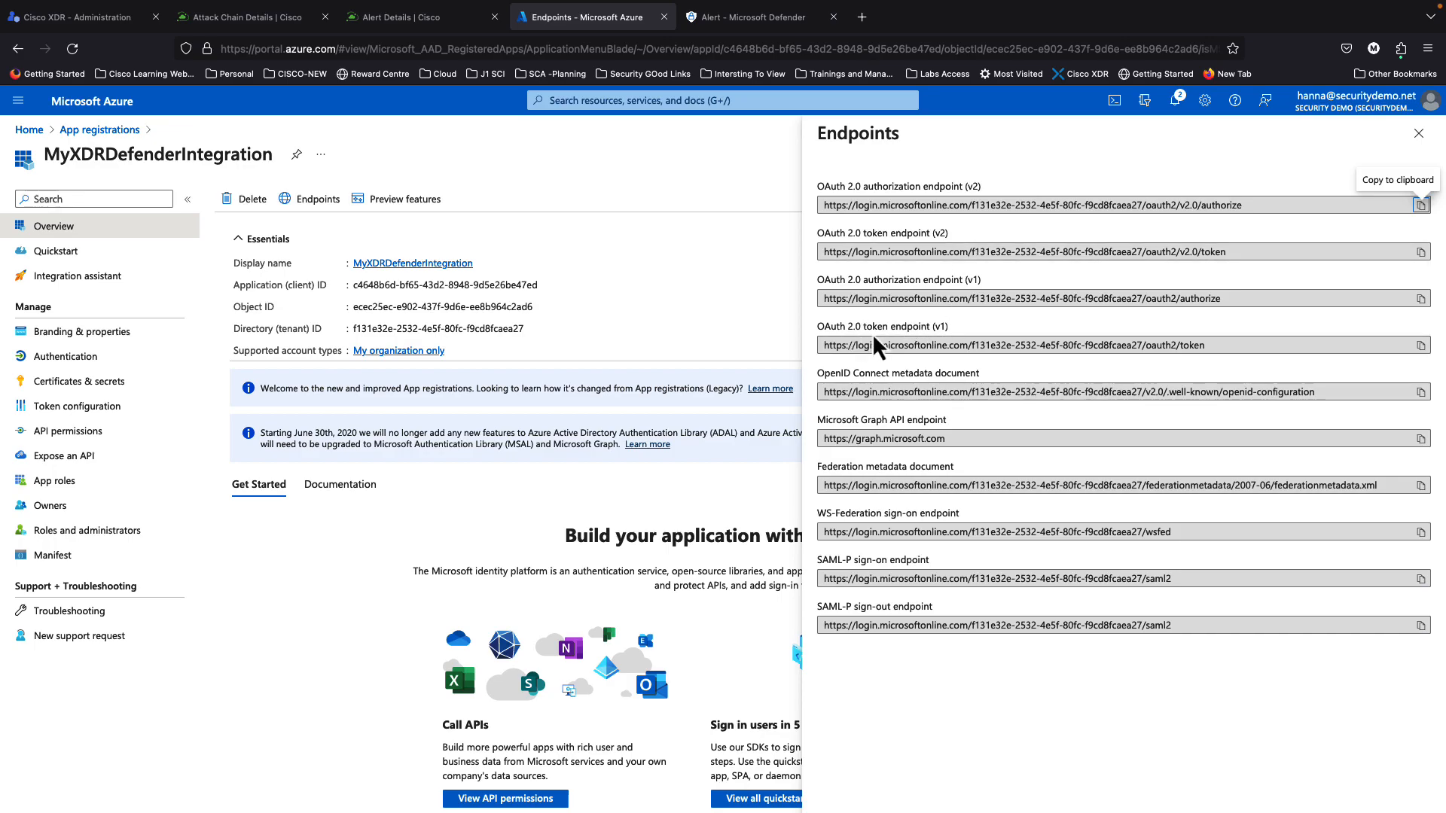
left_click(1420, 345)
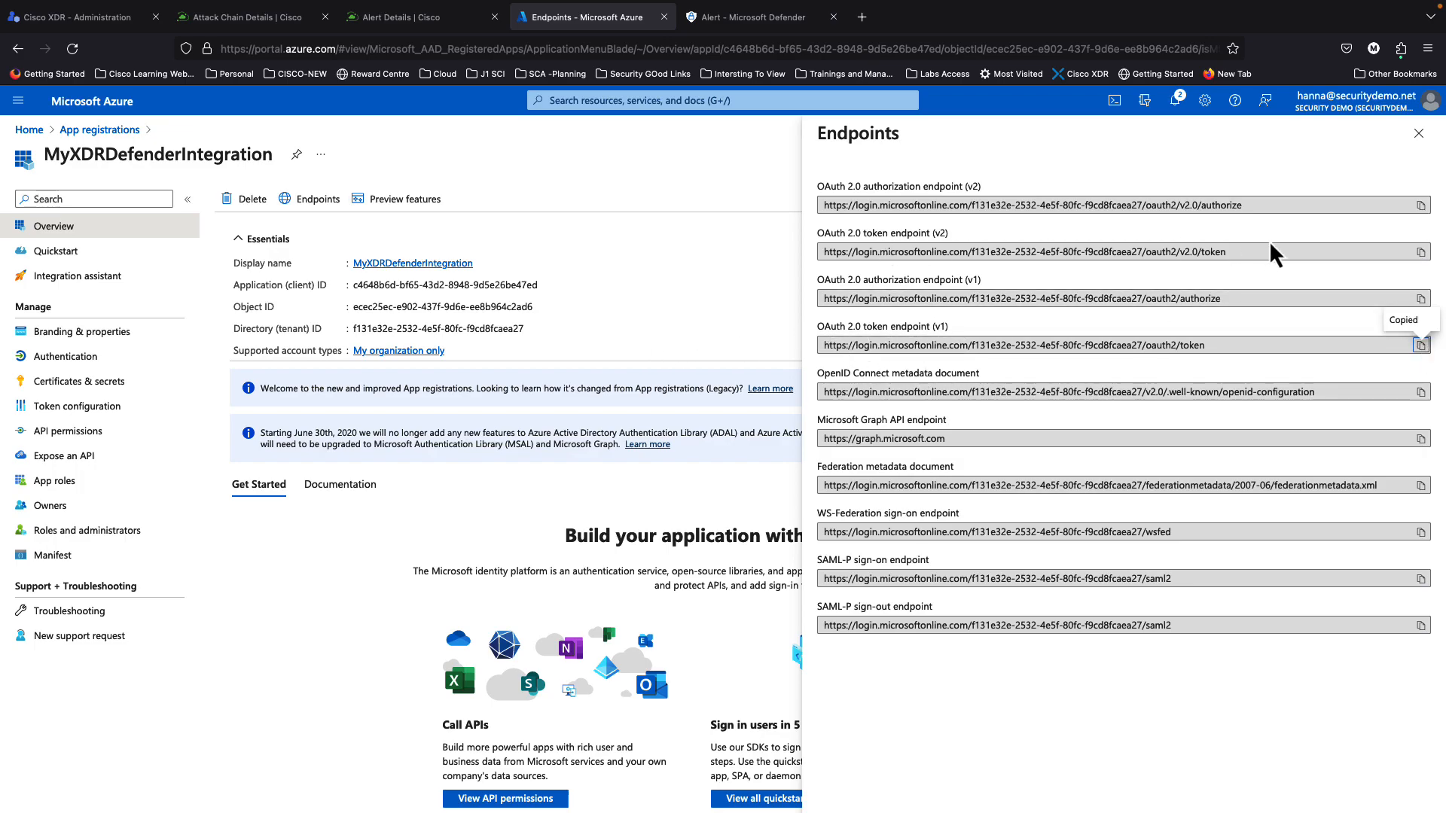
left_click(1420, 252)
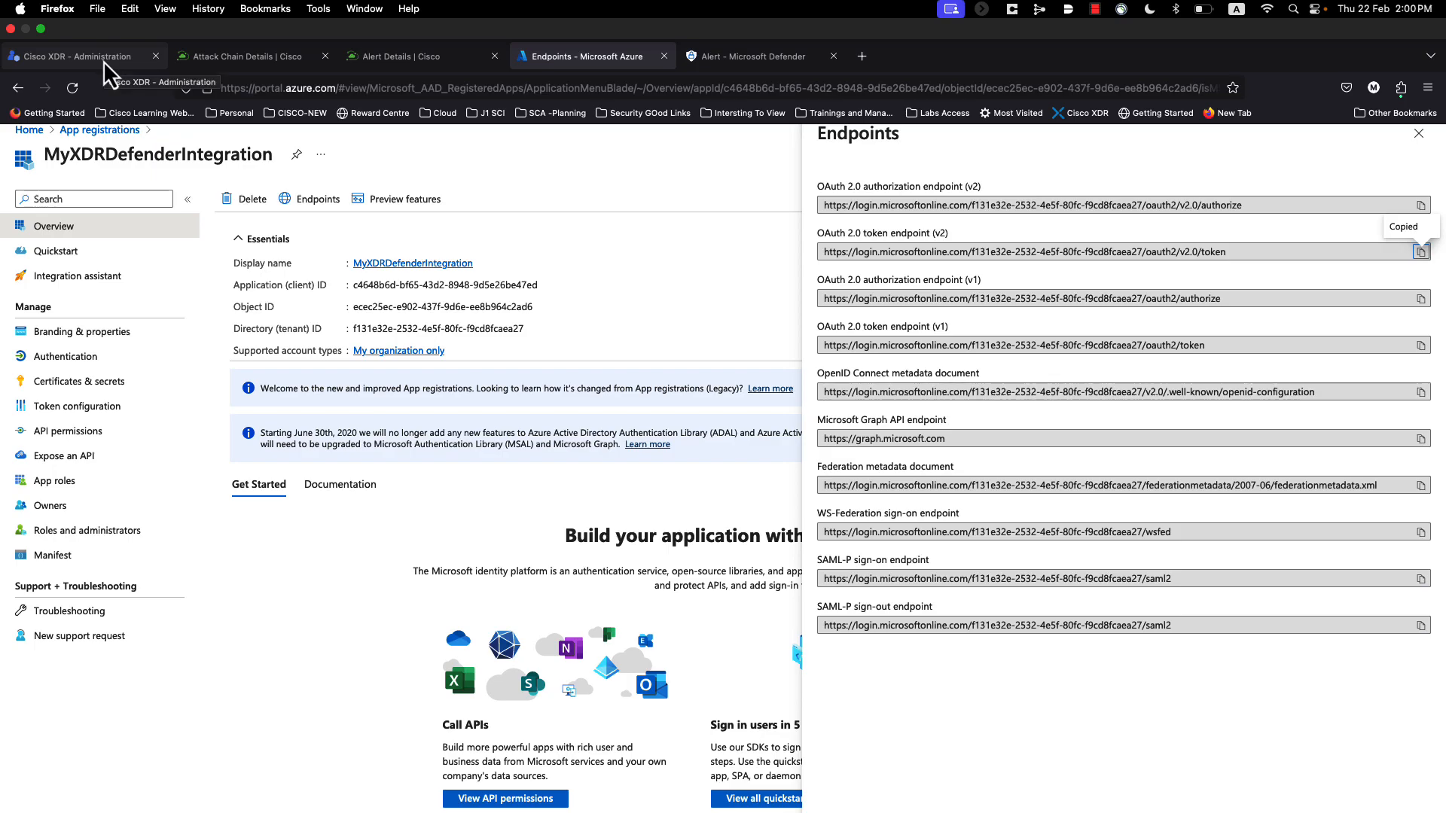
left_click(103, 57)
Step: Paste the token endpoint (v2) URL and save Microsoft Cloud V3 as a connected module
left_click(930, 520)
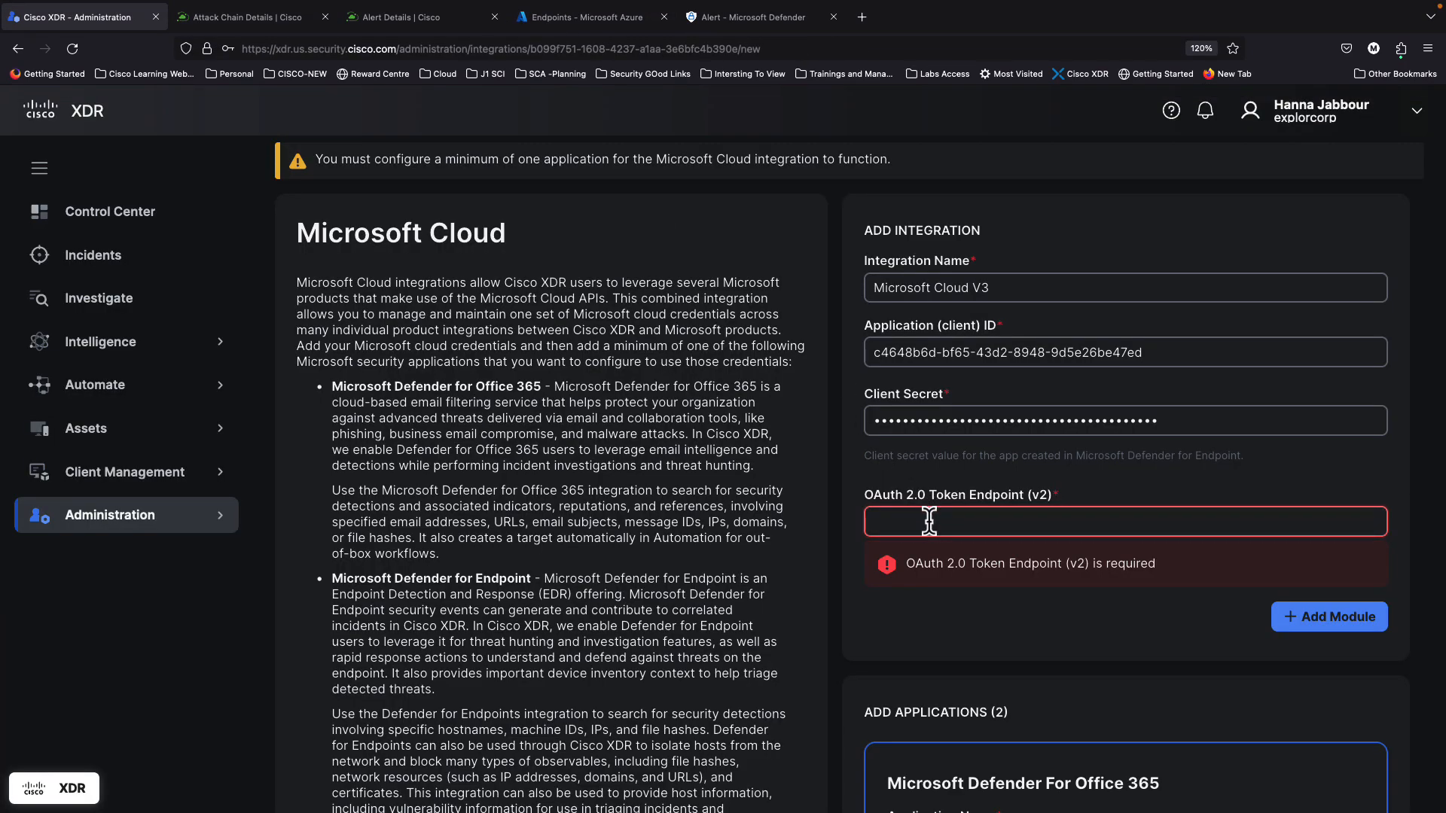
key("super+v")
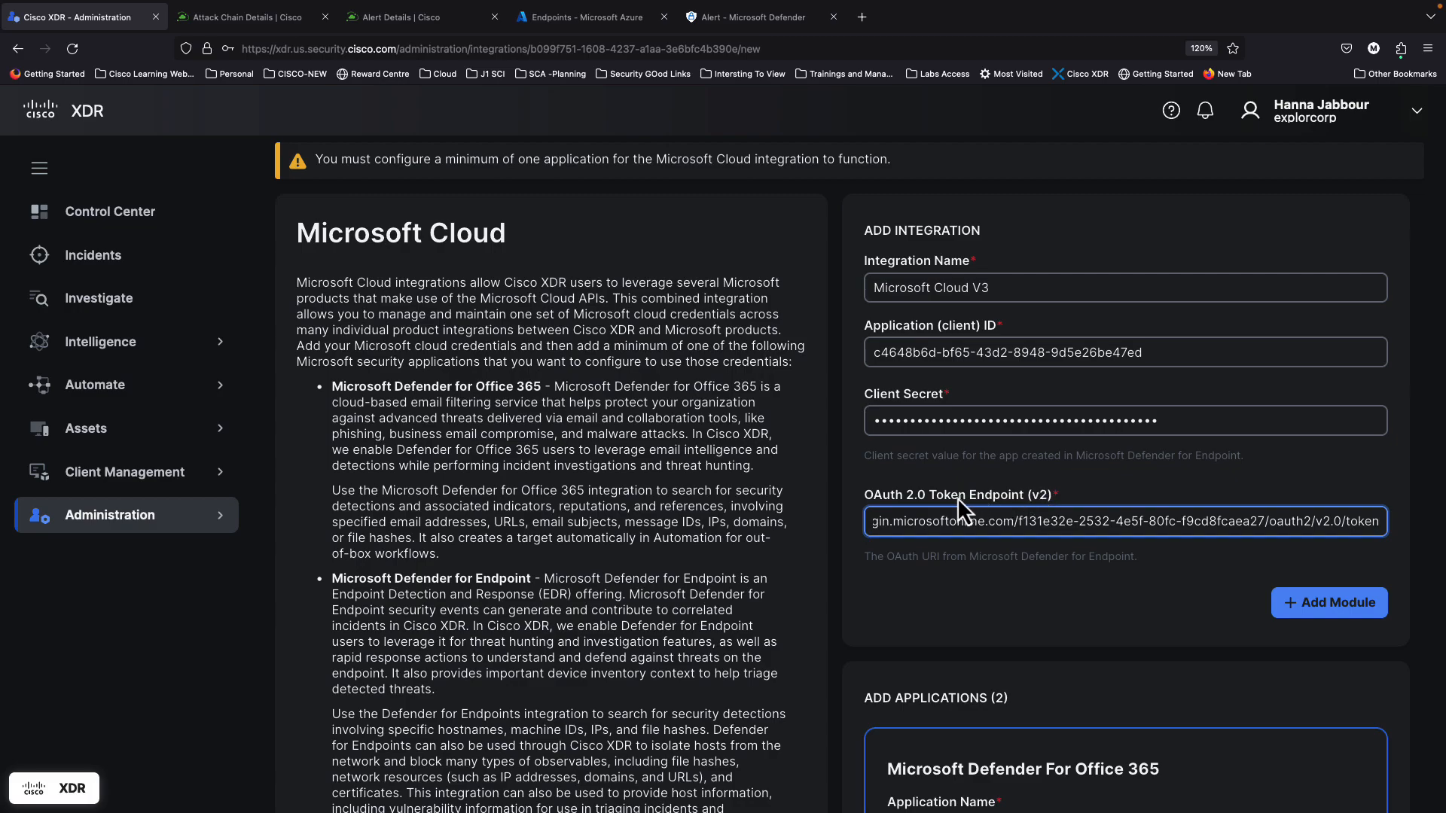
left_click(1014, 617)
scroll(1015, 617, "down", 1)
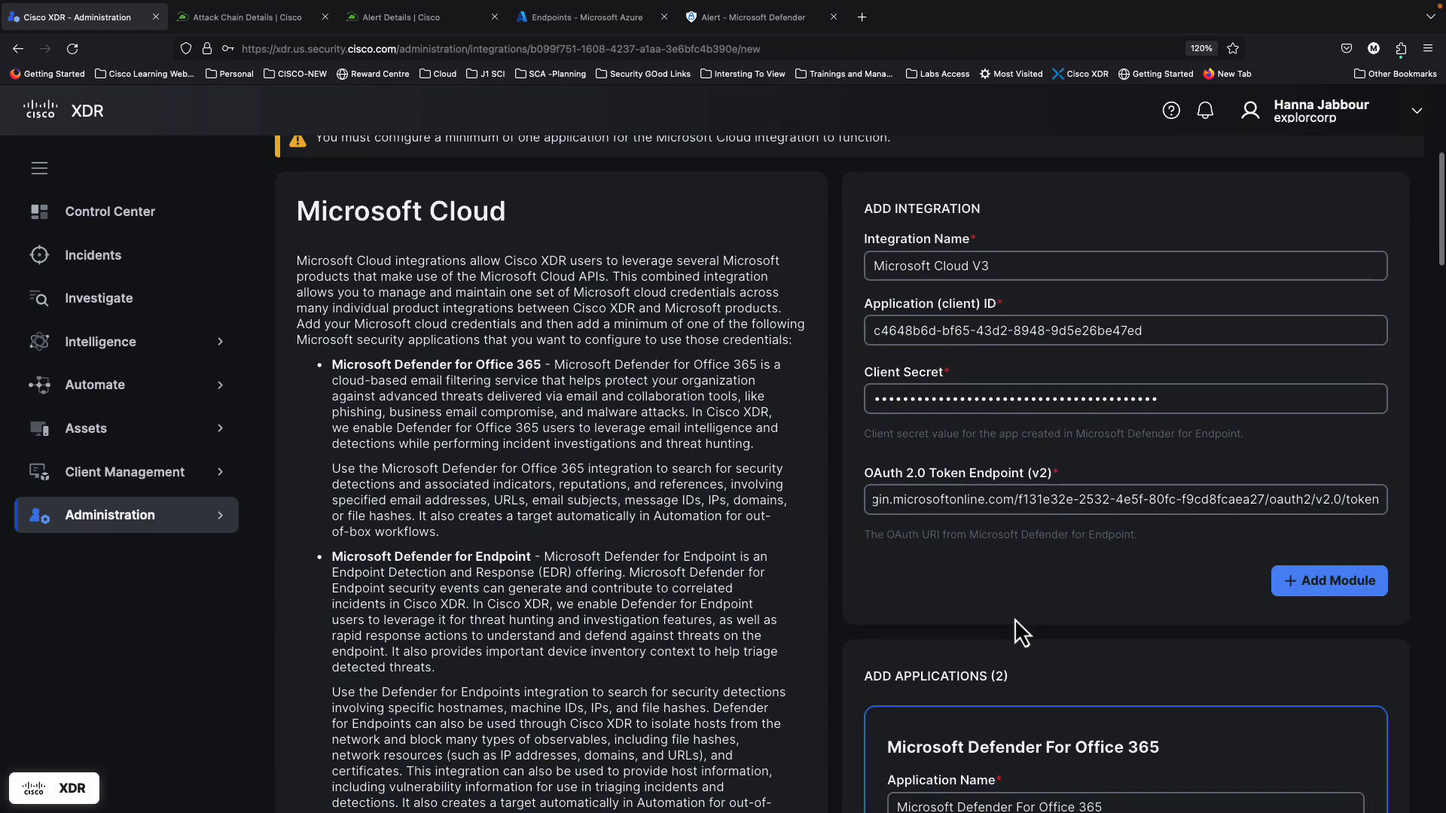
scroll(1129, 527, "up", 1)
scroll(1183, 584, "down", 1)
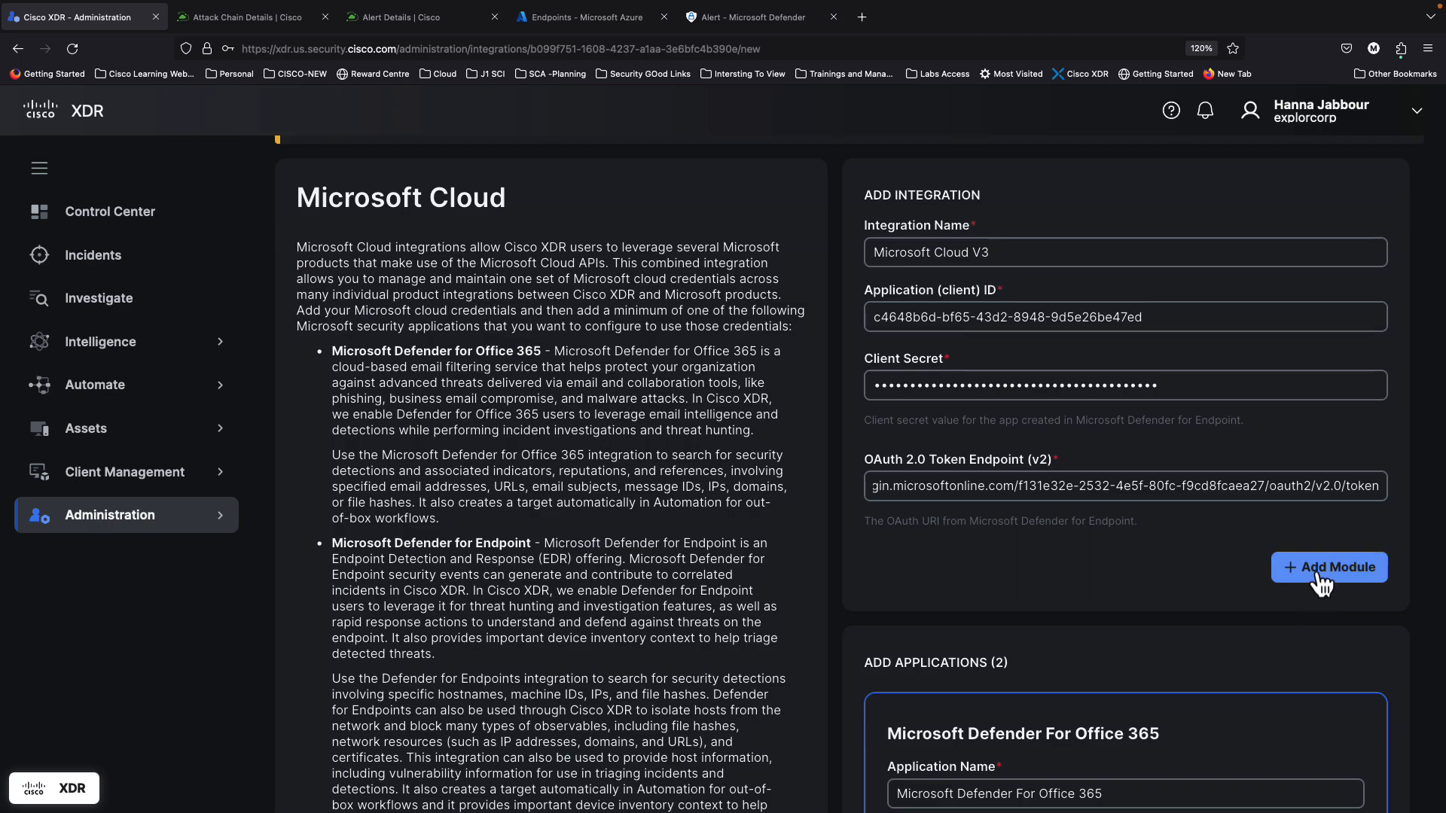
scroll(1123, 543, "up", 2)
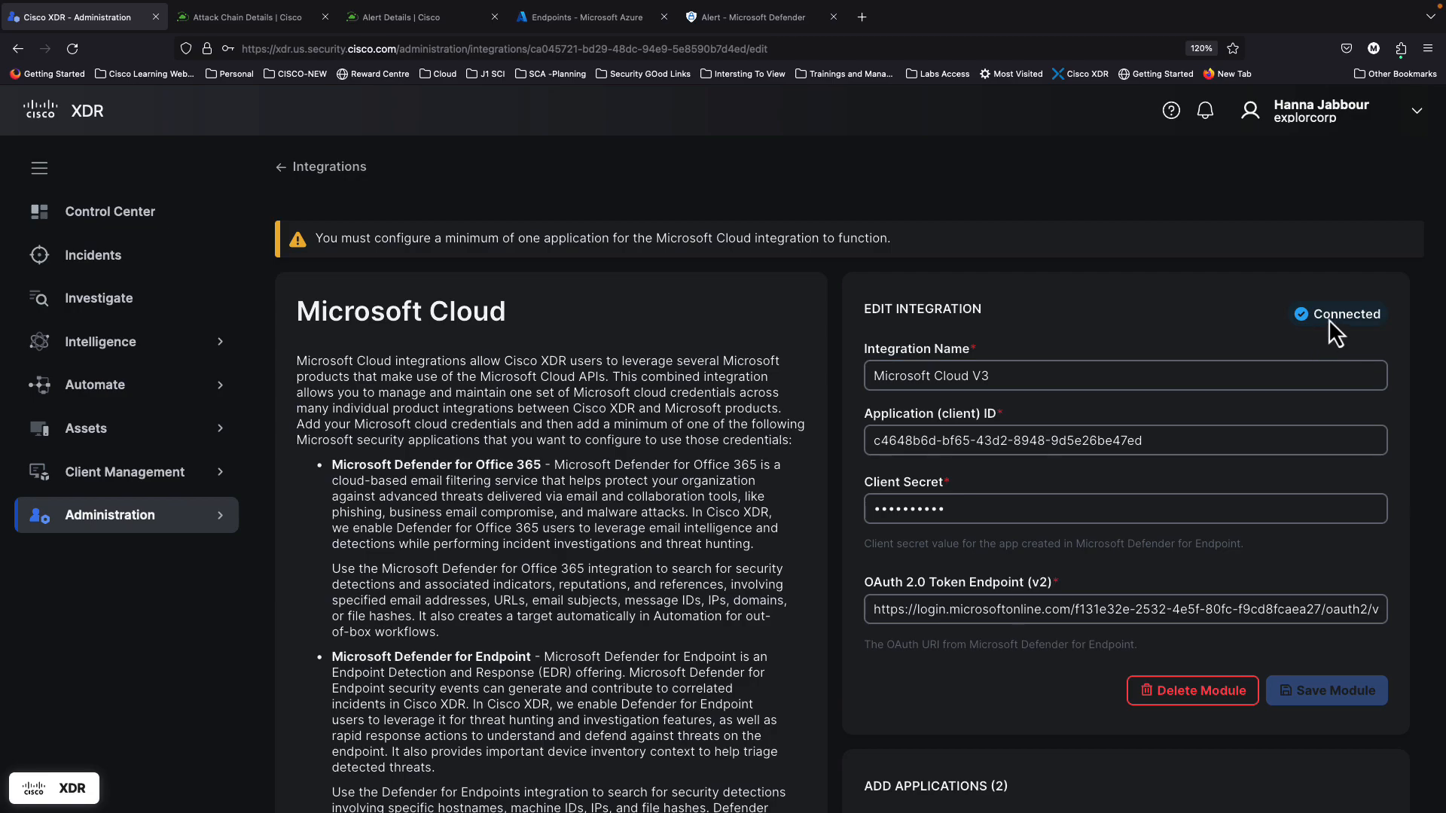
Step: Review the Defender for Endpoint entities limit, keep the default, and return to Azure's Endpoints list
scroll(995, 655, "down", 1)
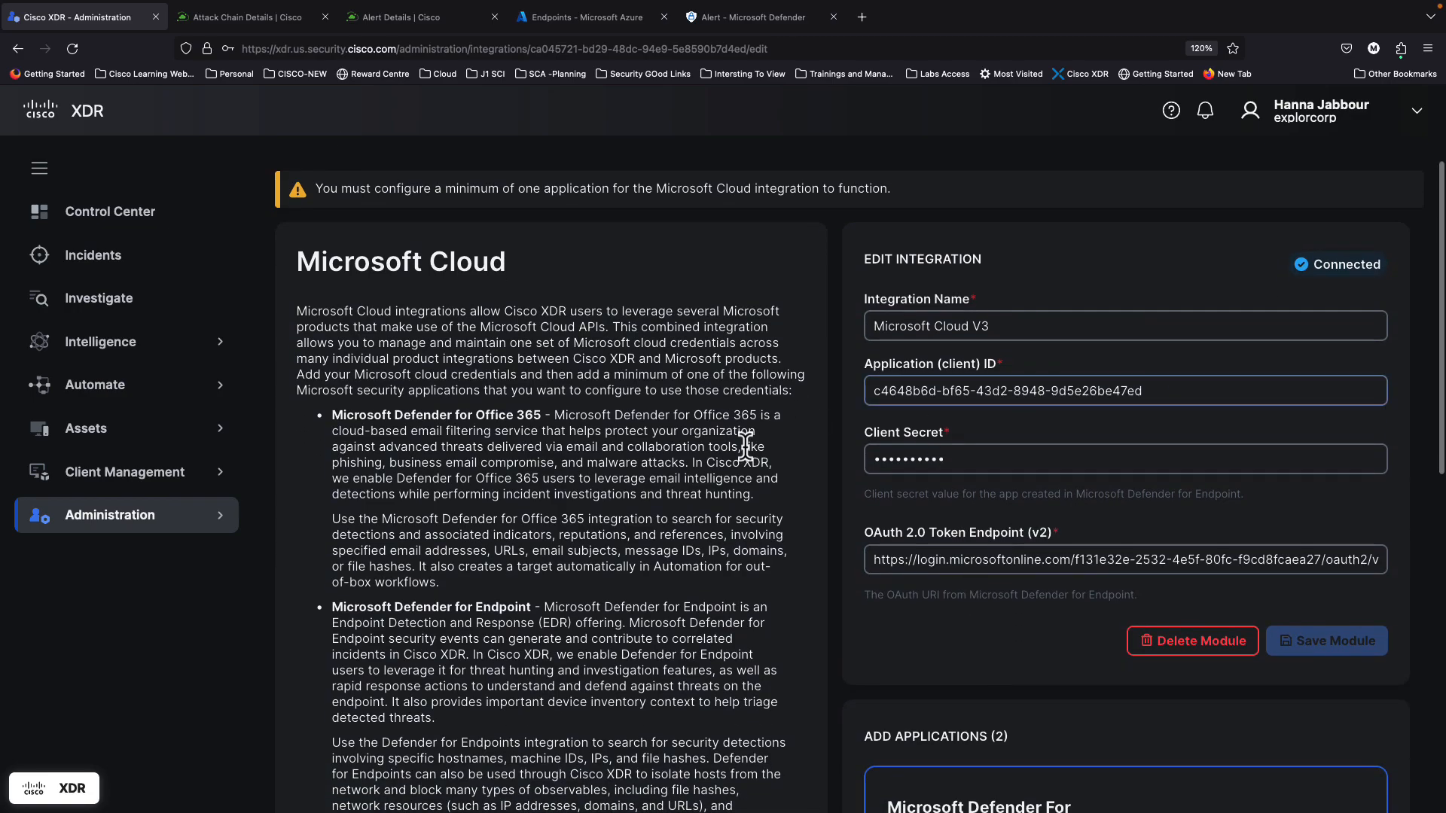
scroll(863, 536, "down", 5)
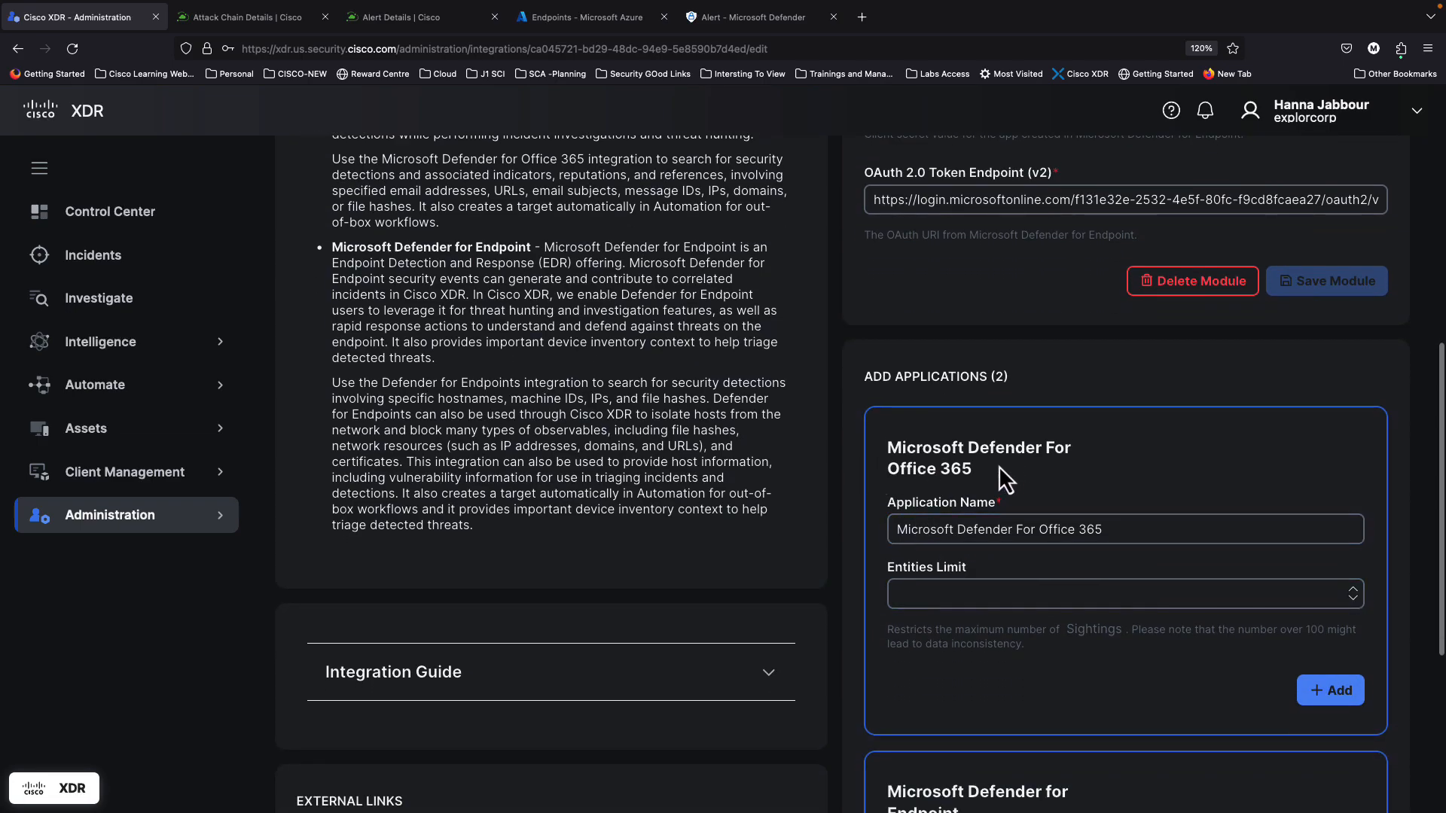
scroll(1016, 567, "down", 3)
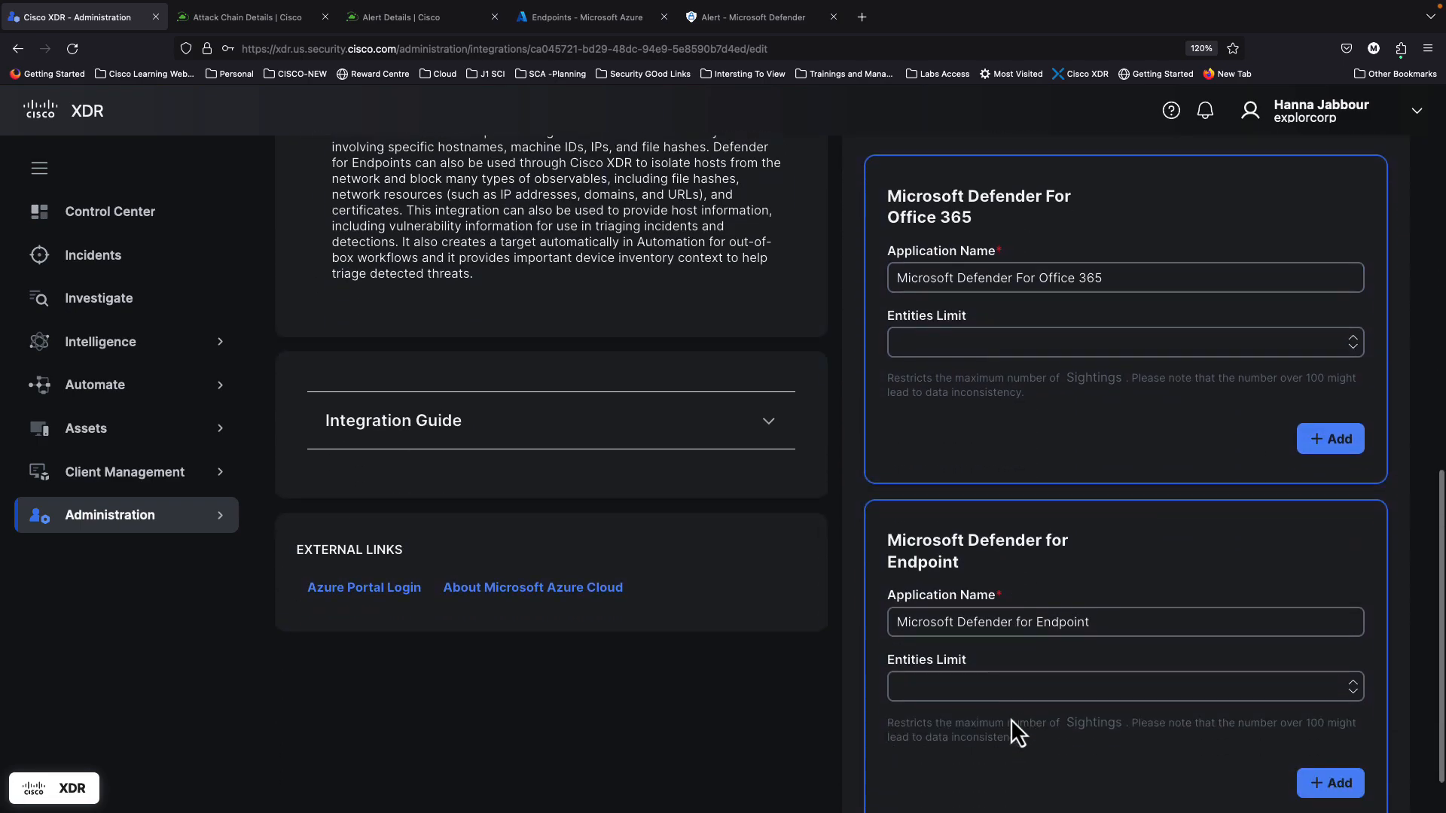
scroll(1010, 718, "down", 1)
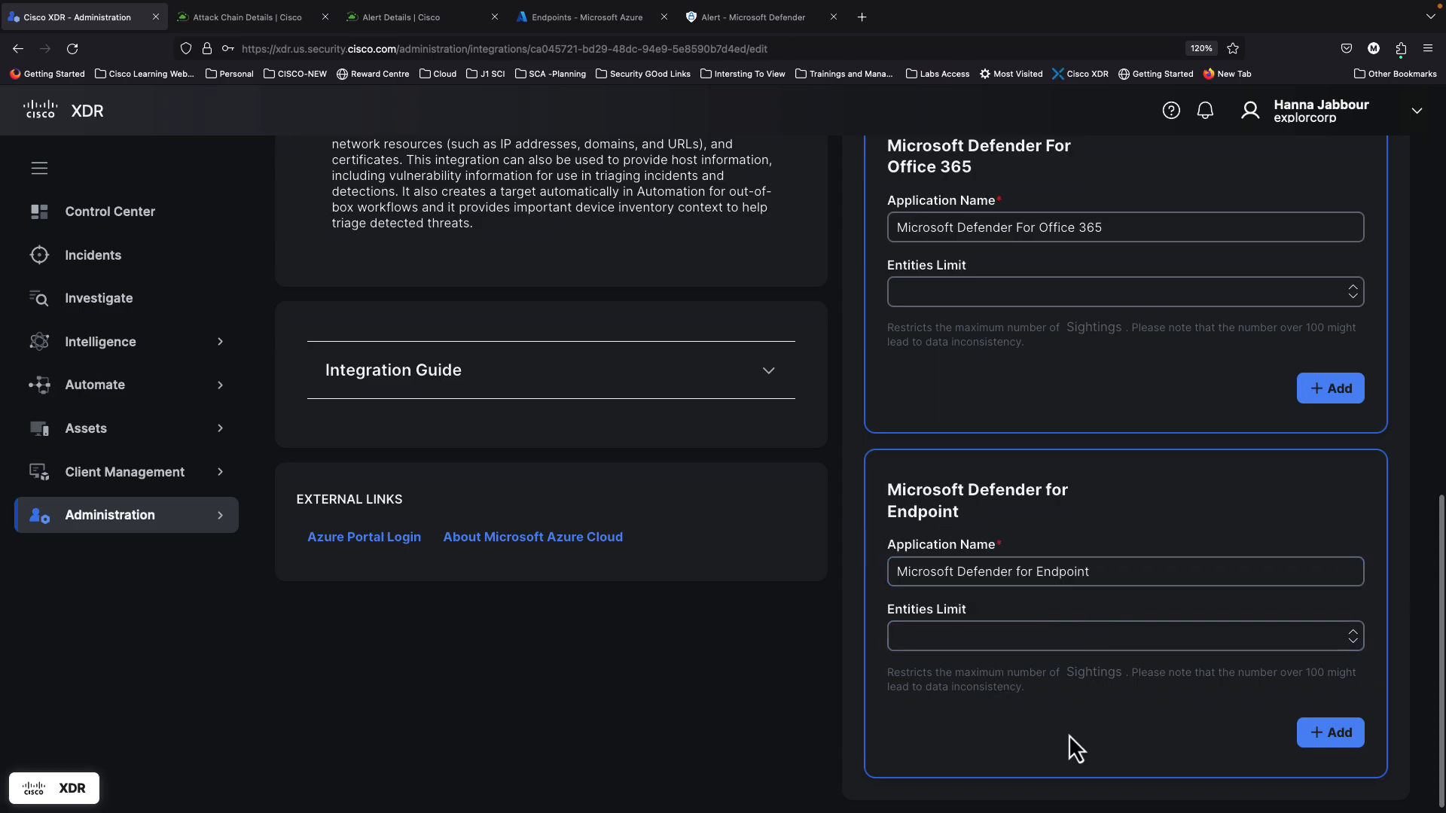
left_click(901, 635)
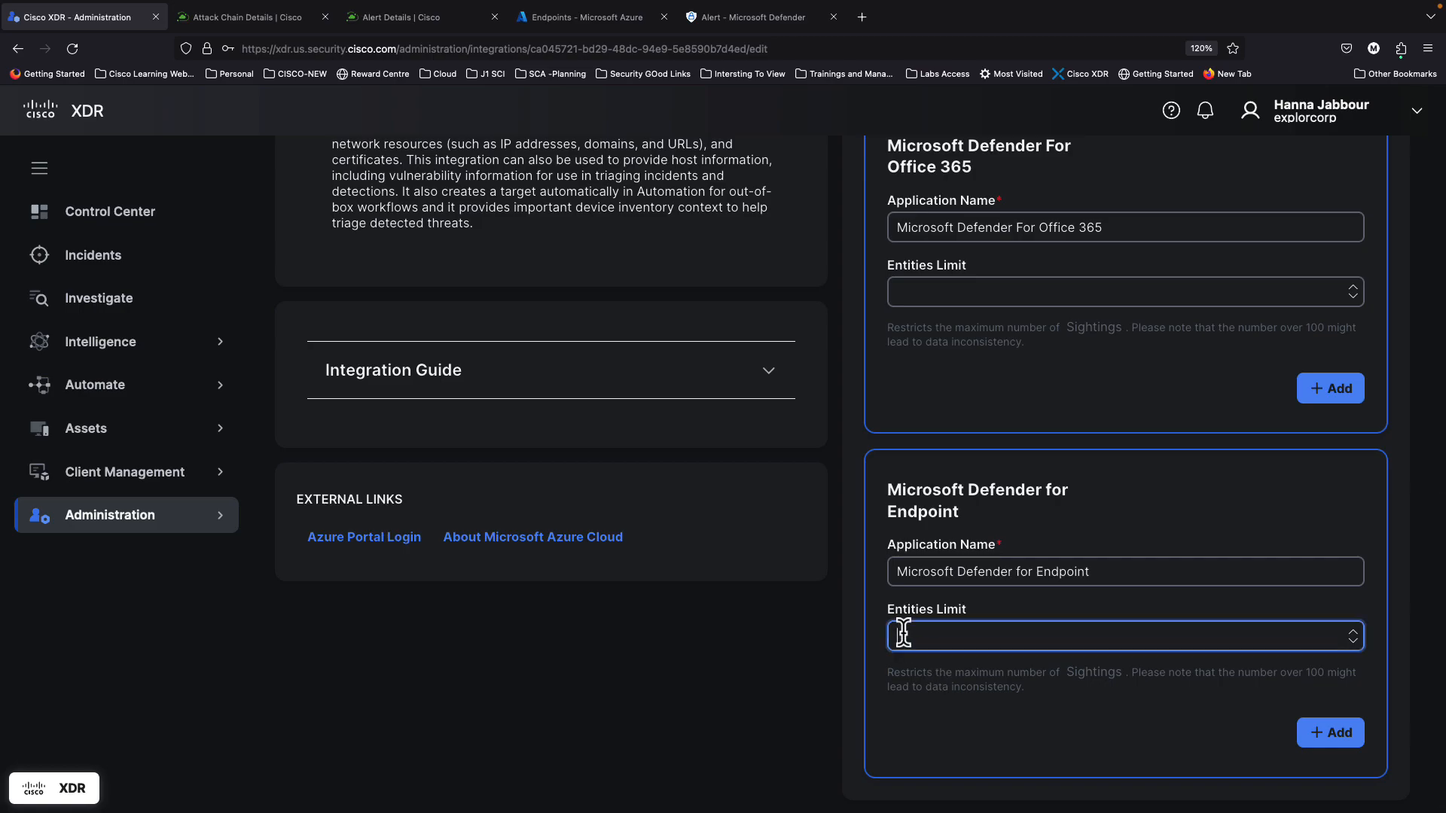
left_click(706, 711)
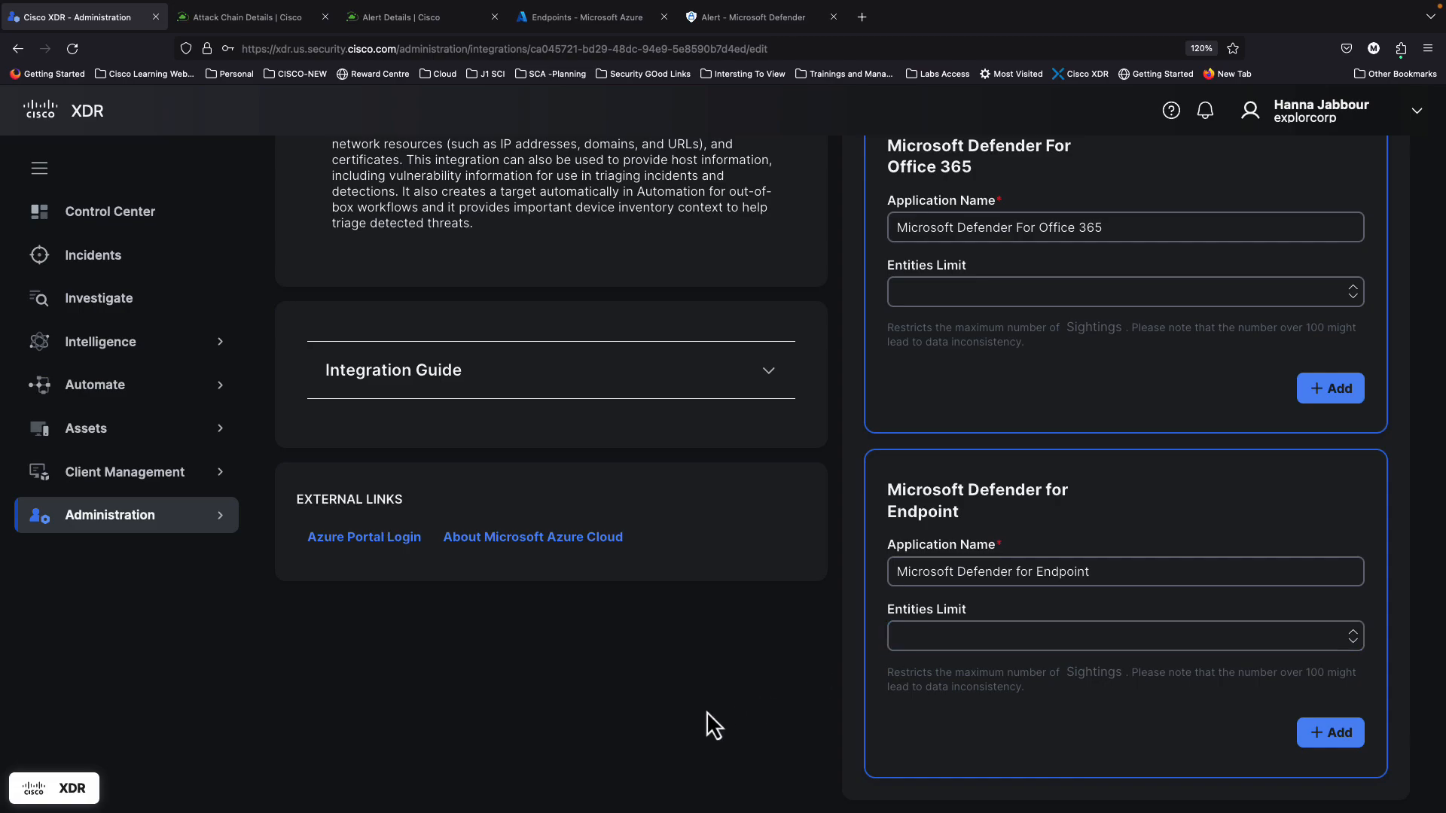
left_click(556, 30)
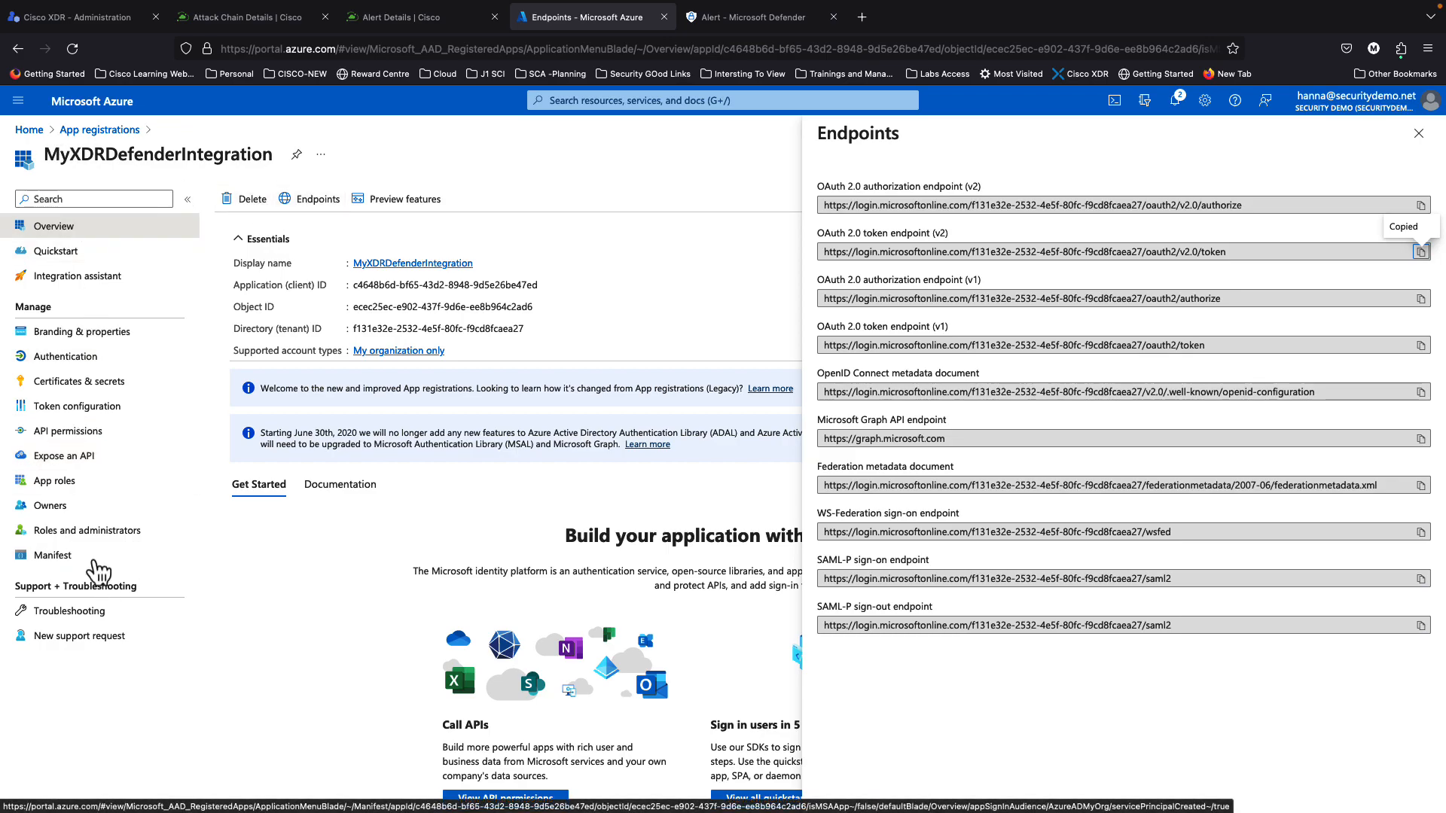
Step: Start adding an API permission from the organization's APIs for MyXDRDefenderIntegration
left_click(74, 436)
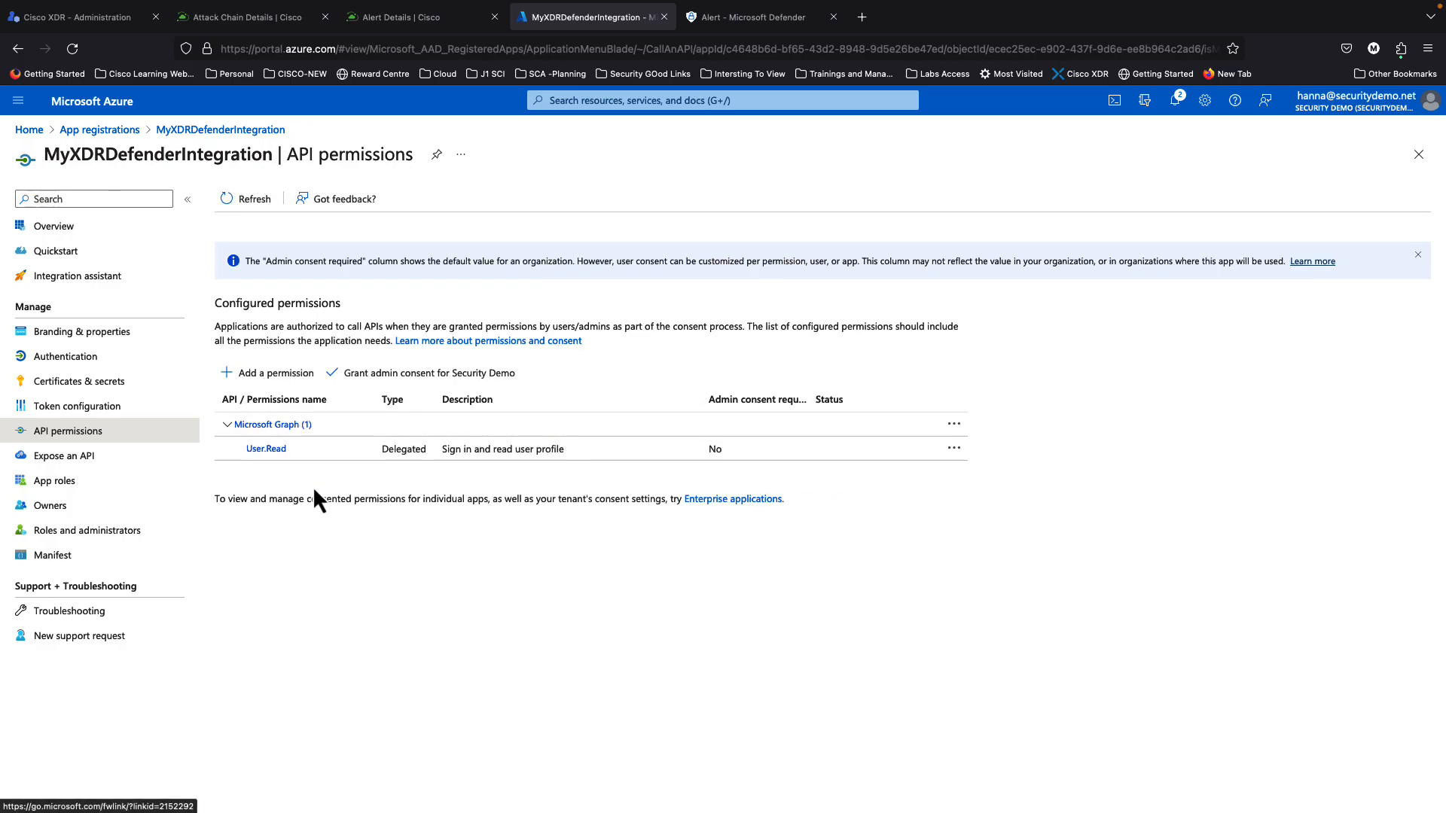
left_click(268, 374)
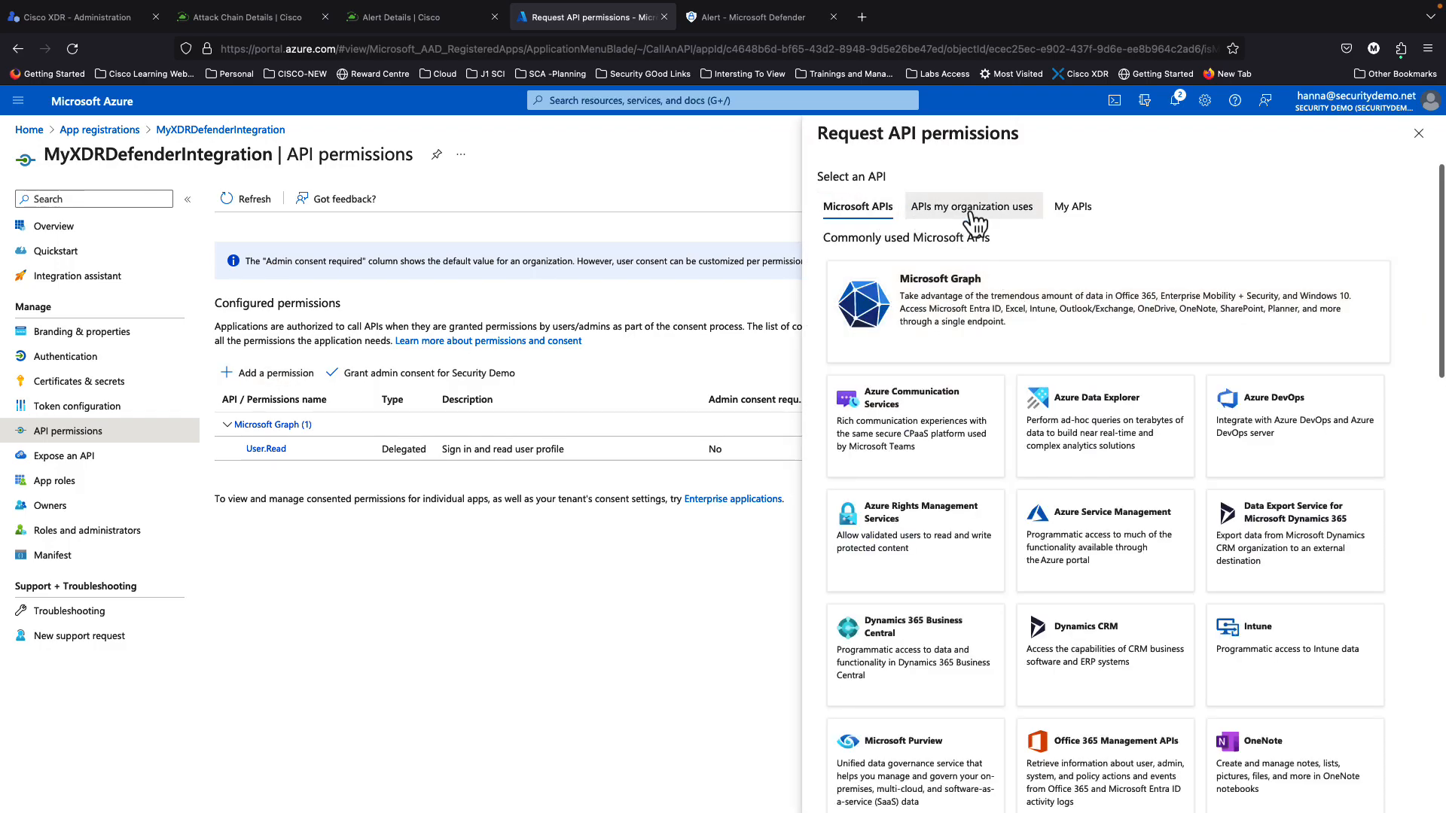
left_click(1004, 226)
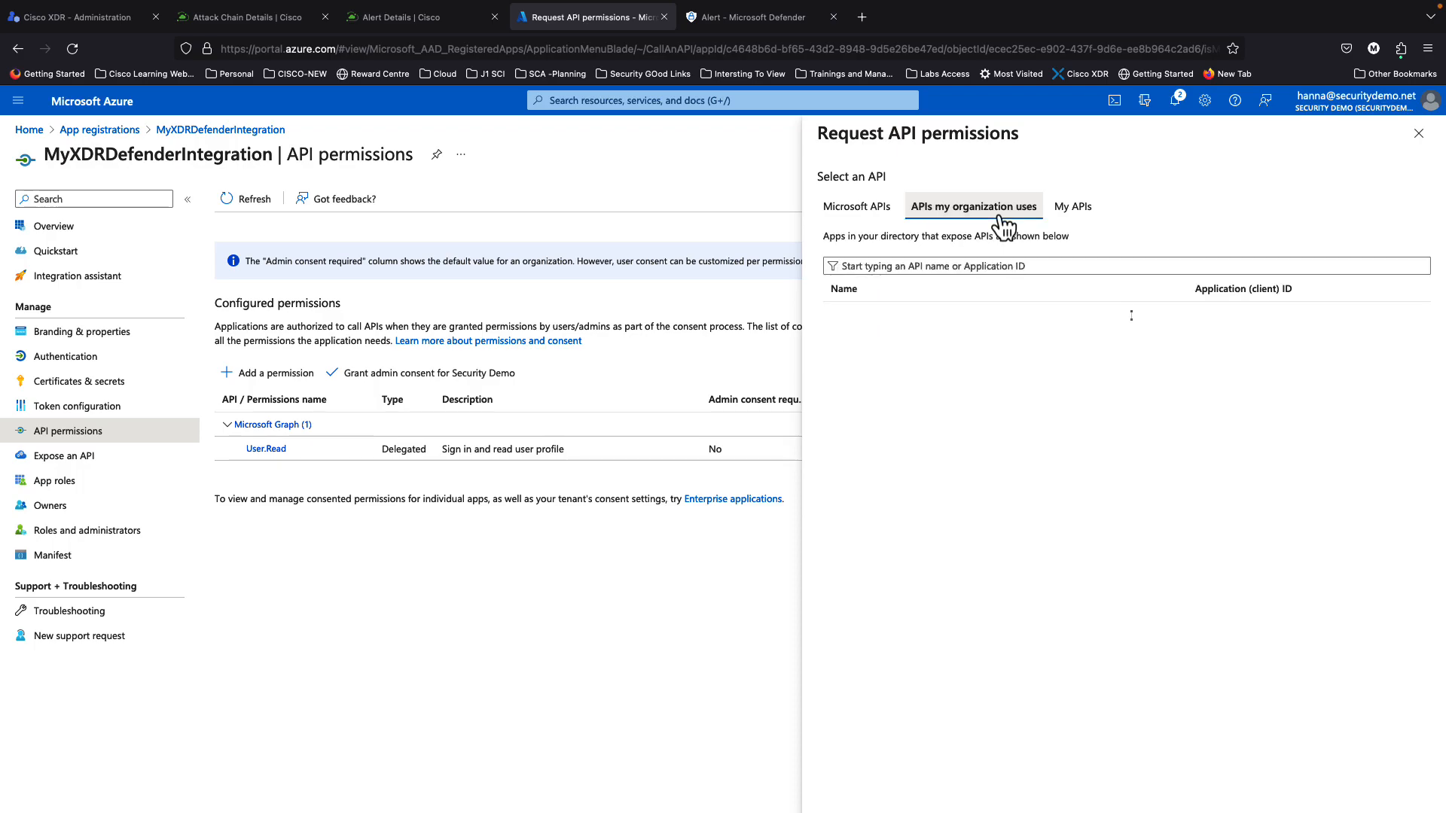
Step: Find the WindowsDefenderATP API and choose Application permissions for it
left_click(946, 267)
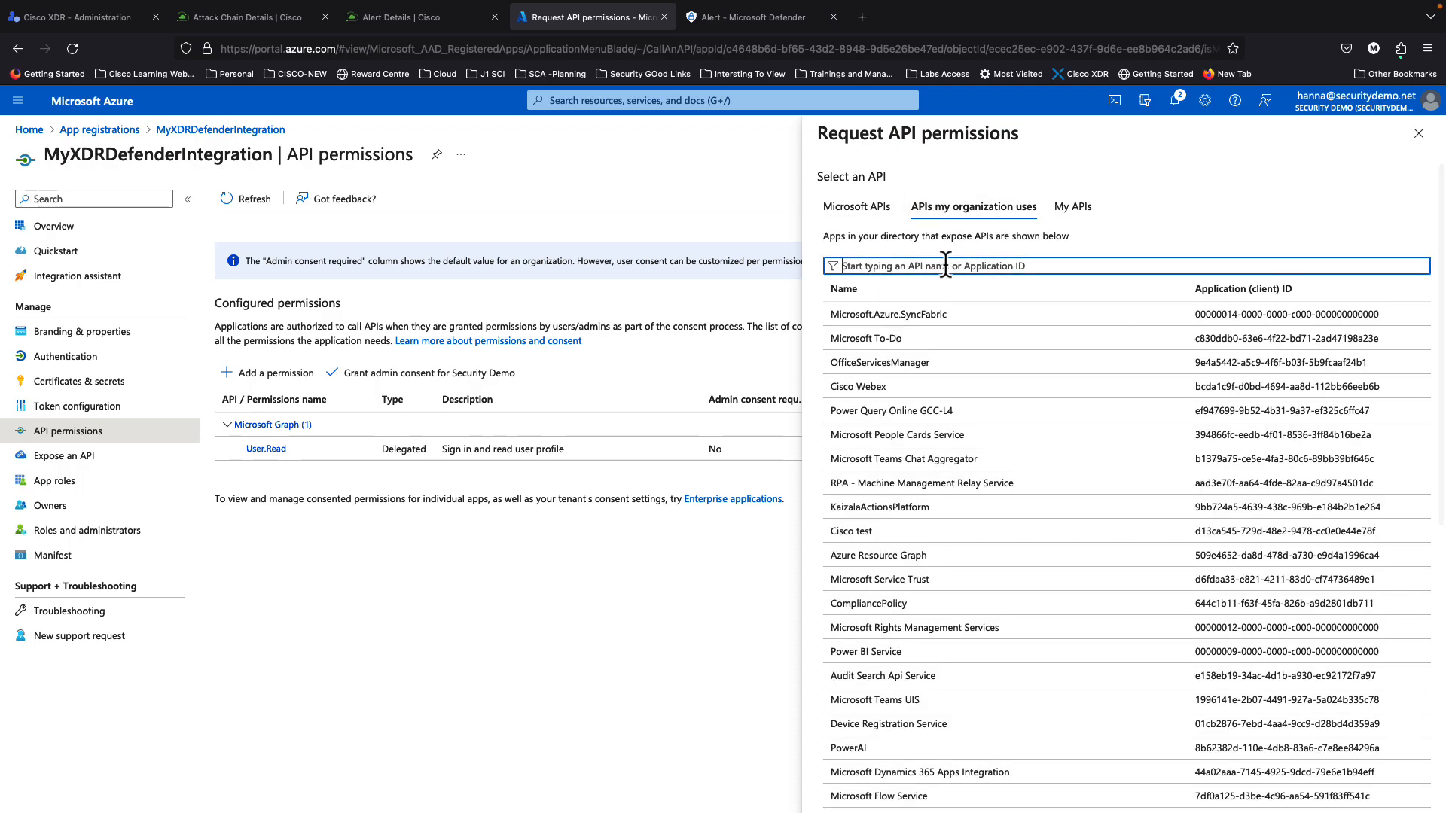
type("WindowsDefenderATP")
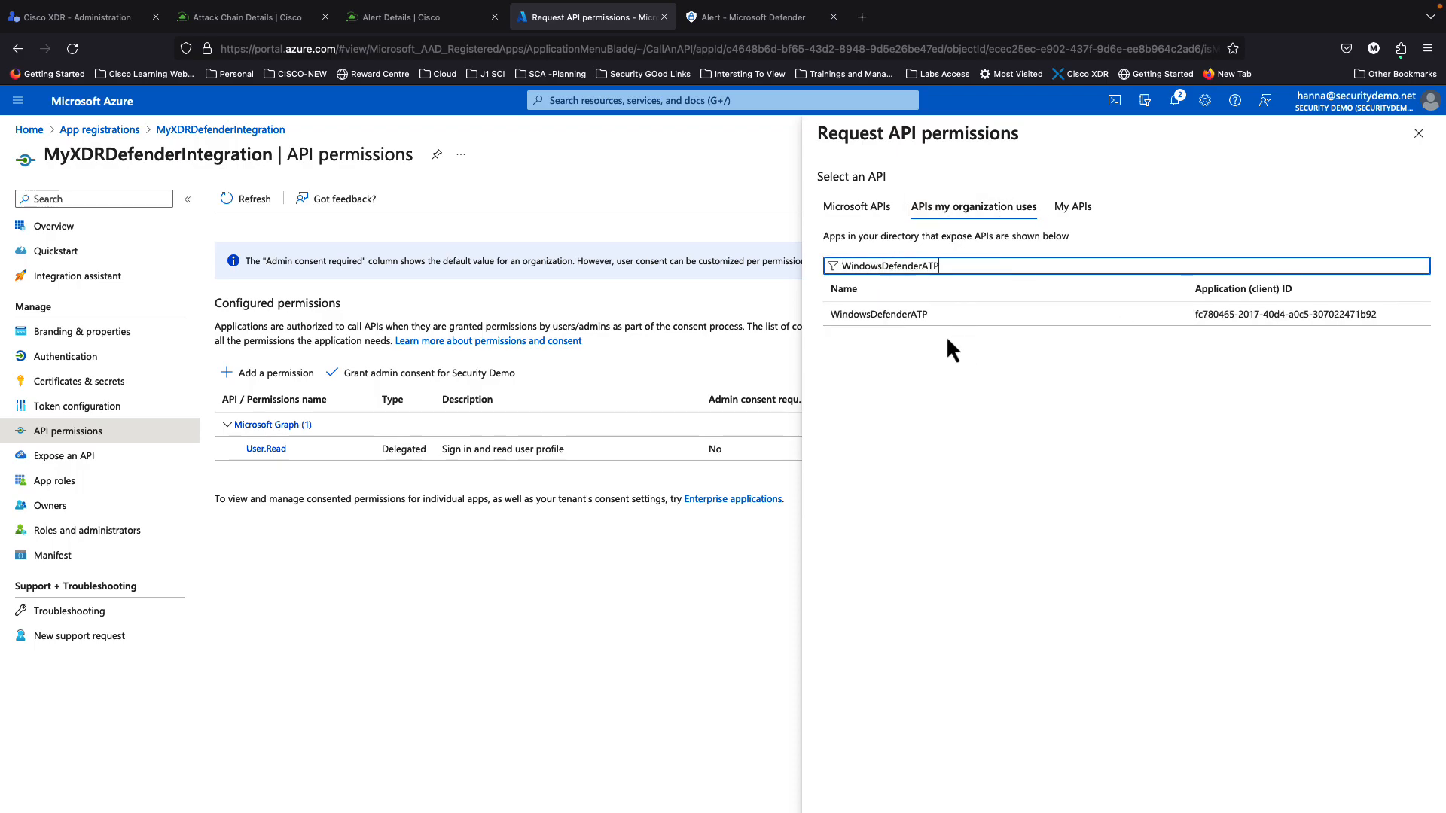
left_click(927, 318)
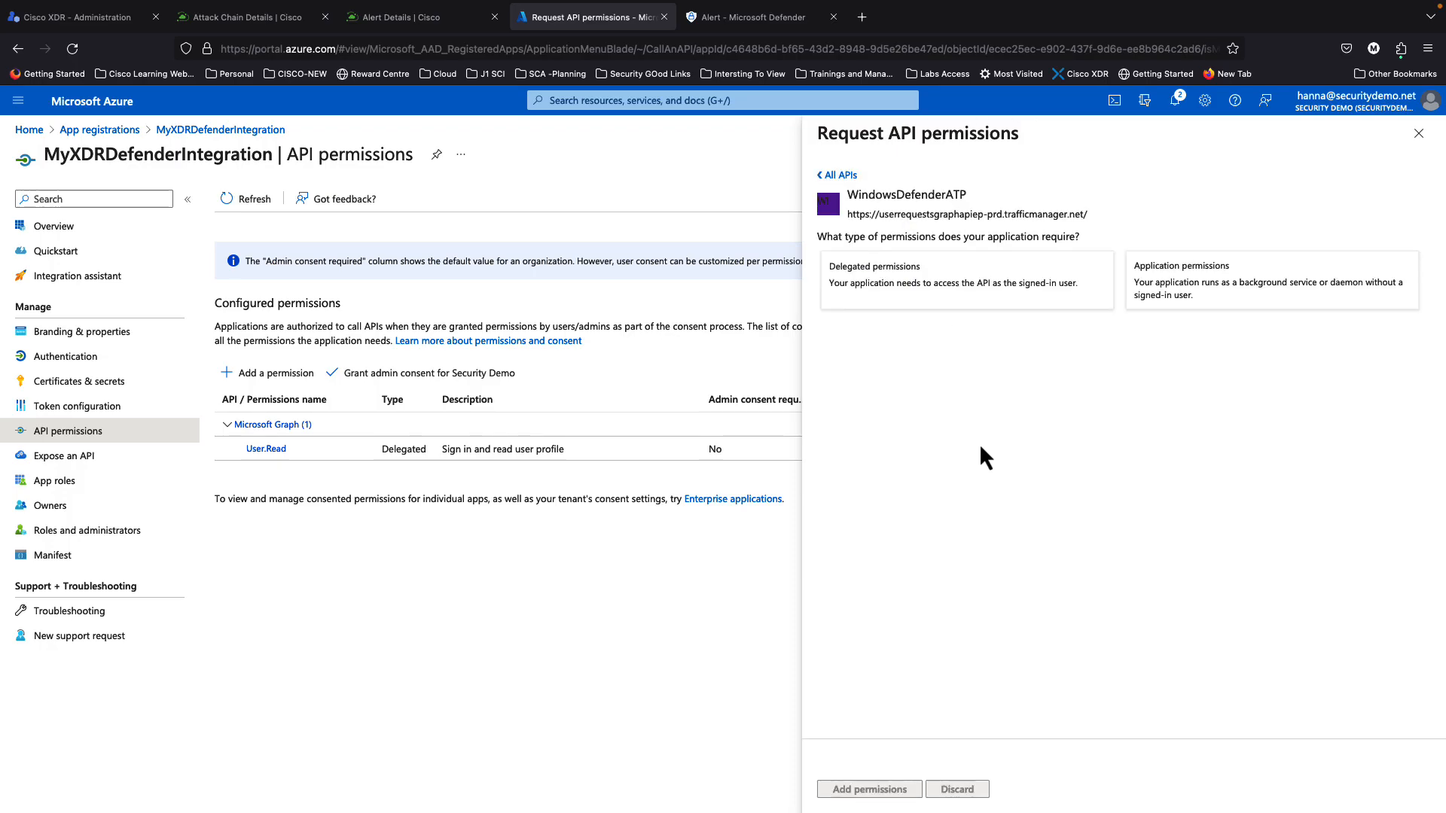
left_click(1191, 290)
scroll(925, 689, "down", 1)
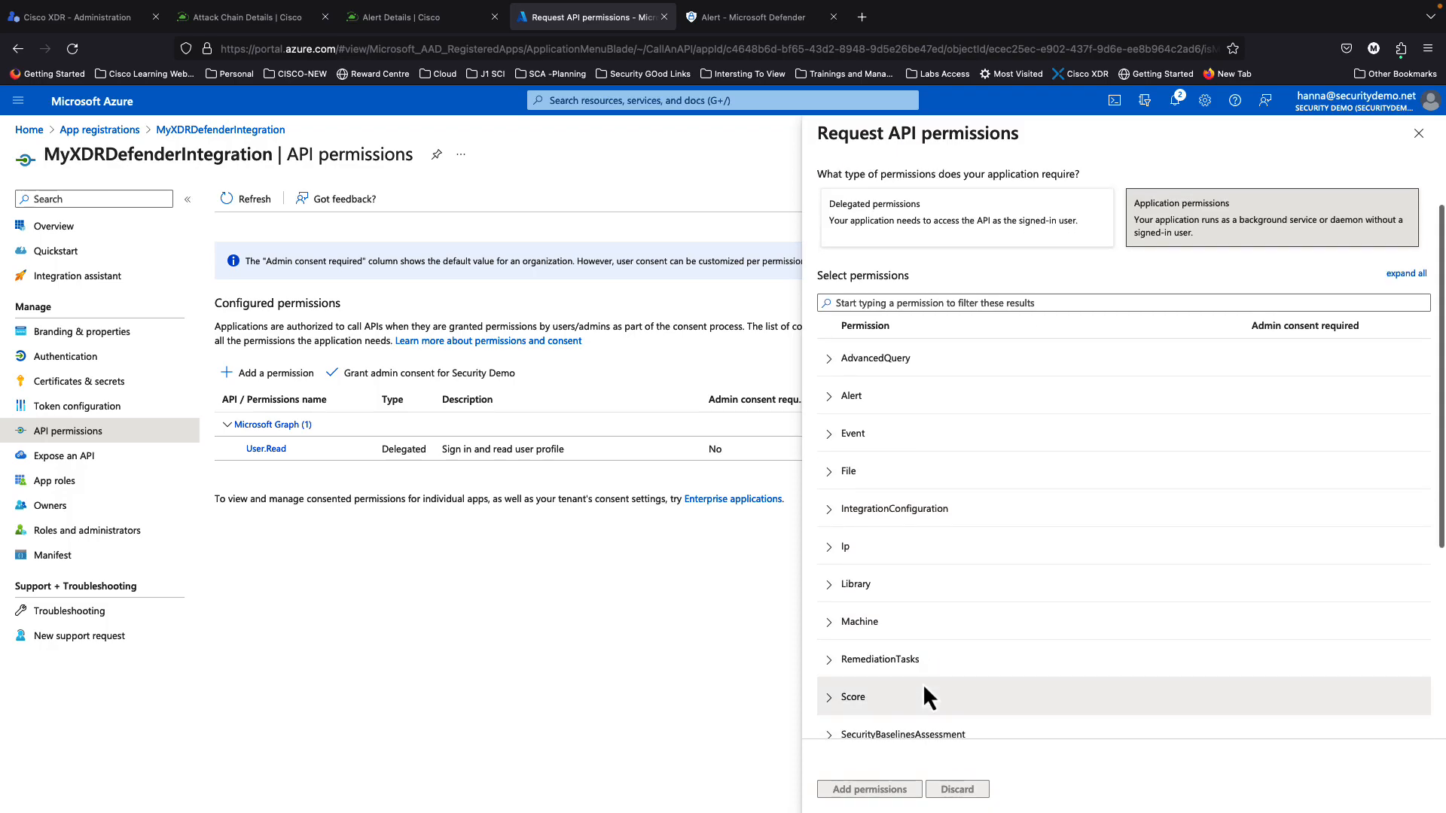
scroll(923, 684, "up", 1)
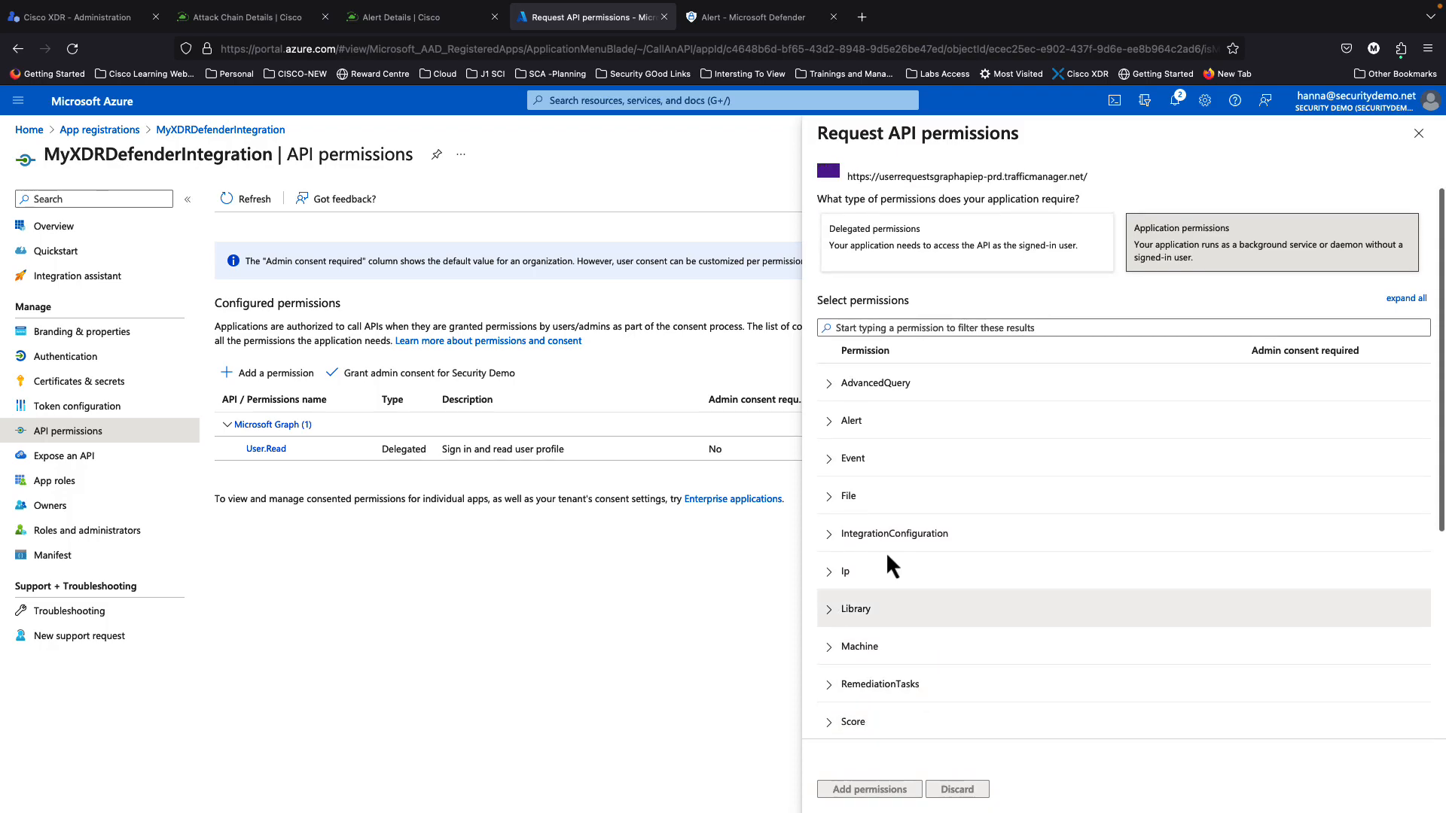
left_click(83, 20)
Step: Scroll the integration guide to the Defender for Endpoint Permissions Required tables
scroll(640, 467, "up", 1)
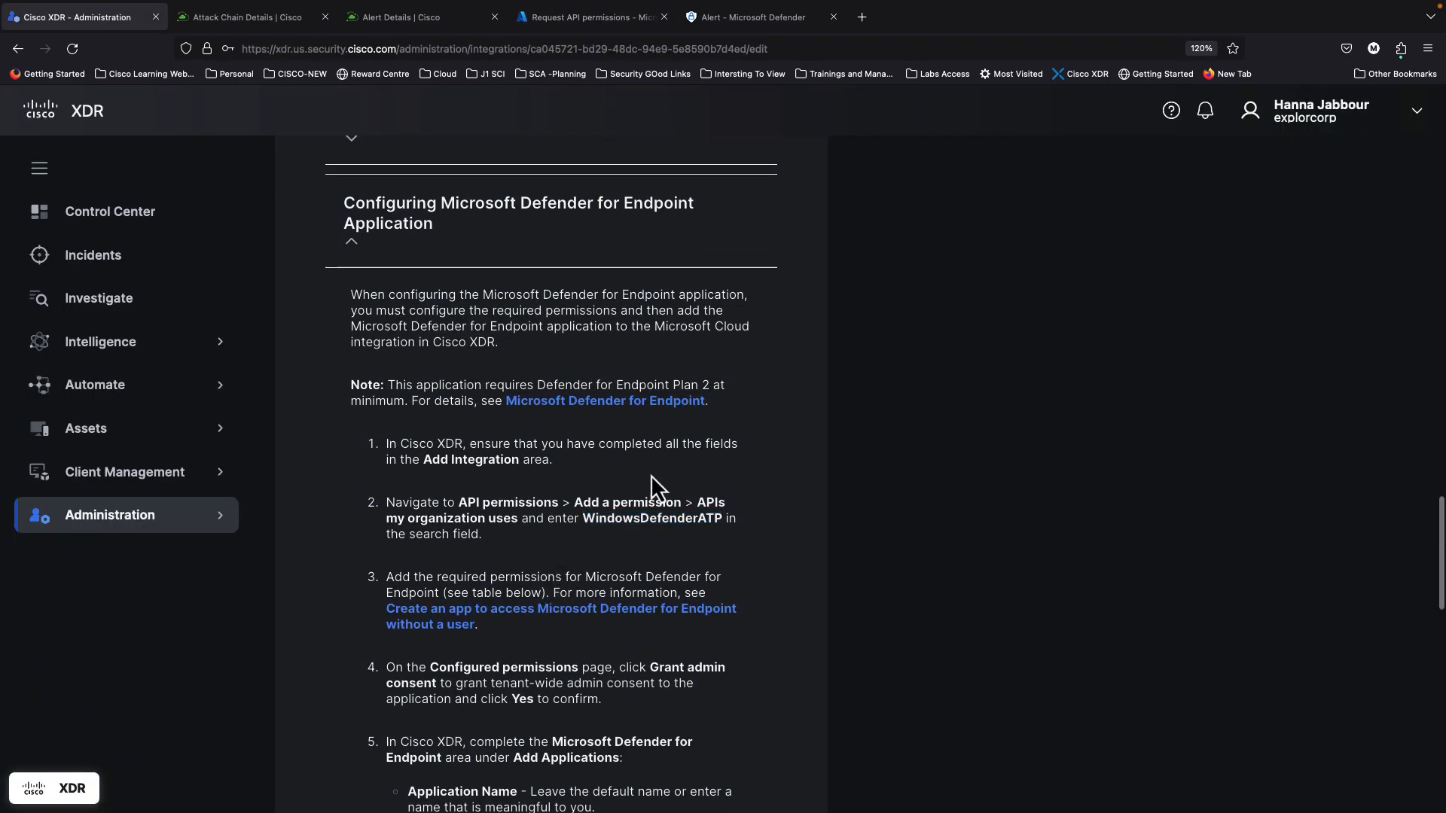
scroll(650, 476, "up", 2)
scroll(557, 507, "down", 5)
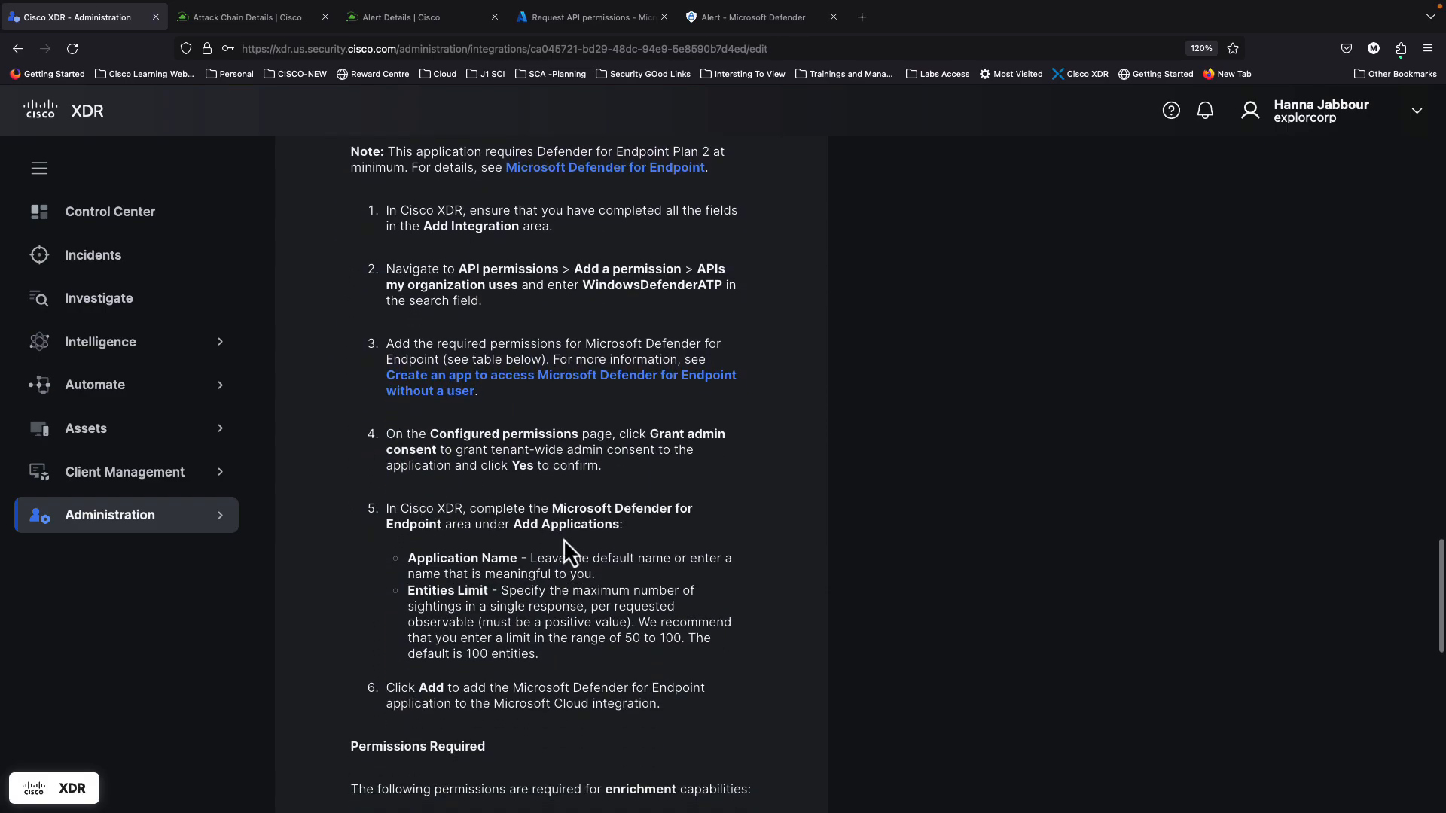
scroll(558, 508, "down", 6)
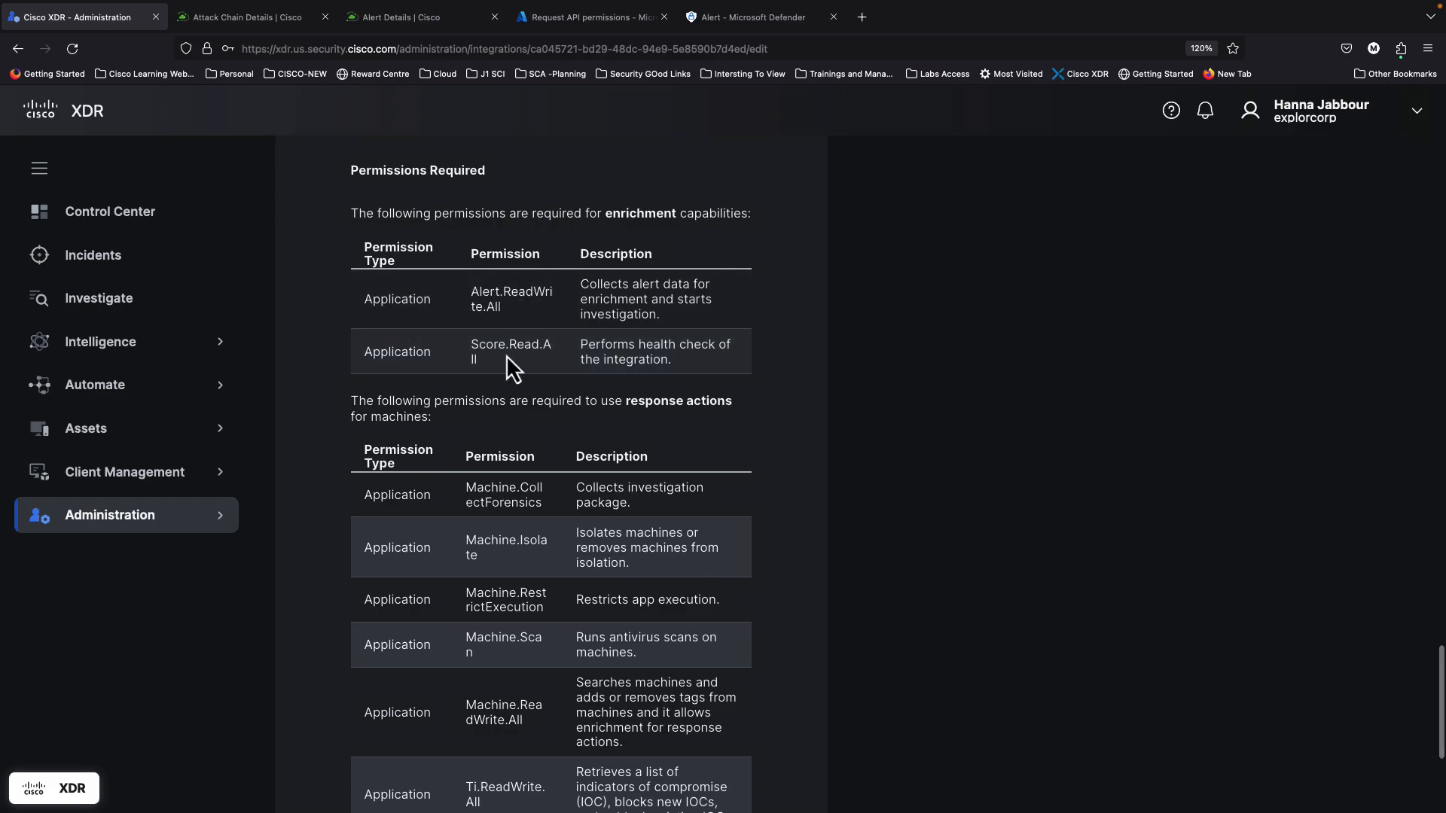
Step: Tick the Alert.Read.All and Alert.ReadWrite.All permissions and expand the Event group
left_click(576, 26)
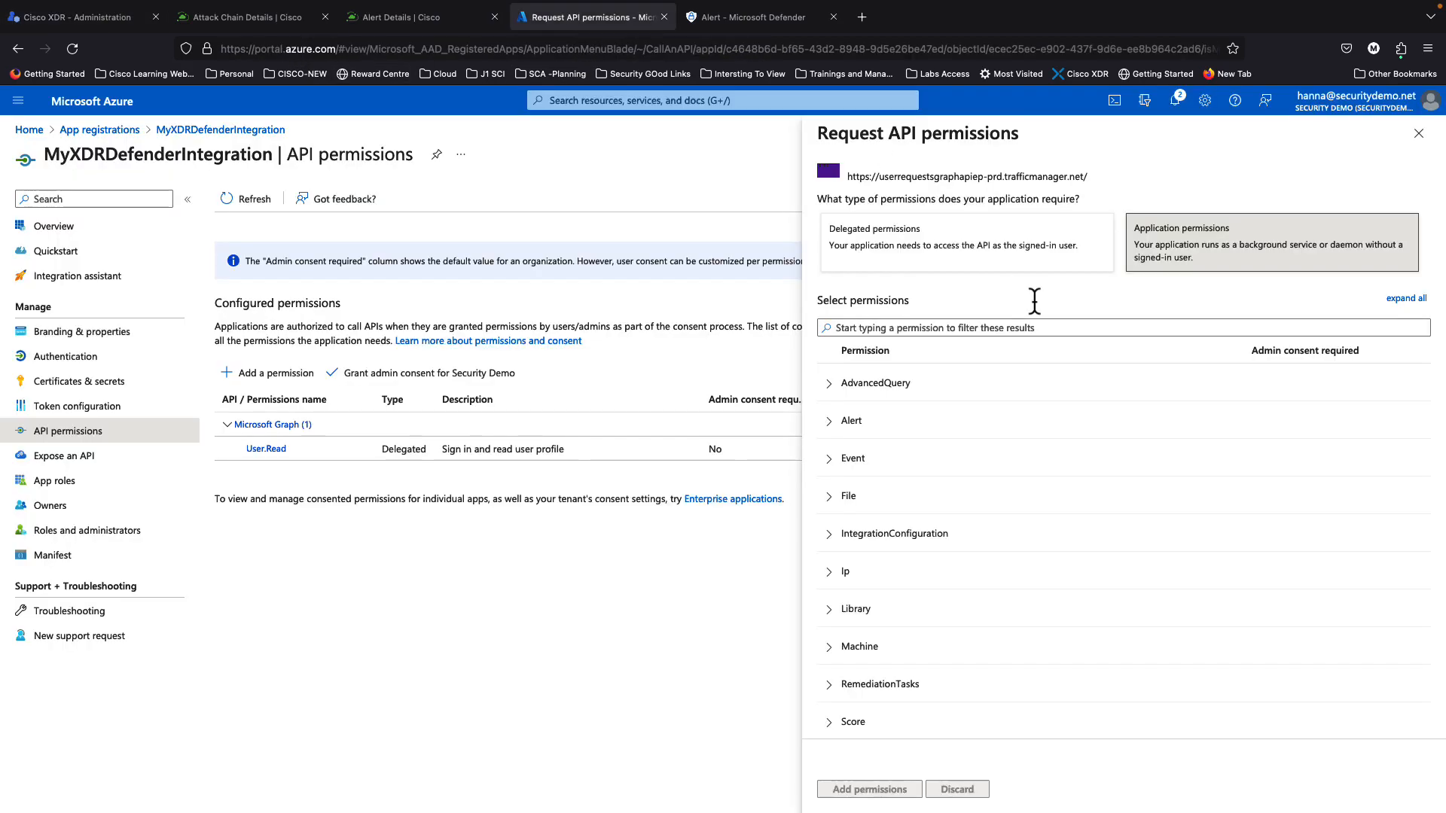
left_click(831, 423)
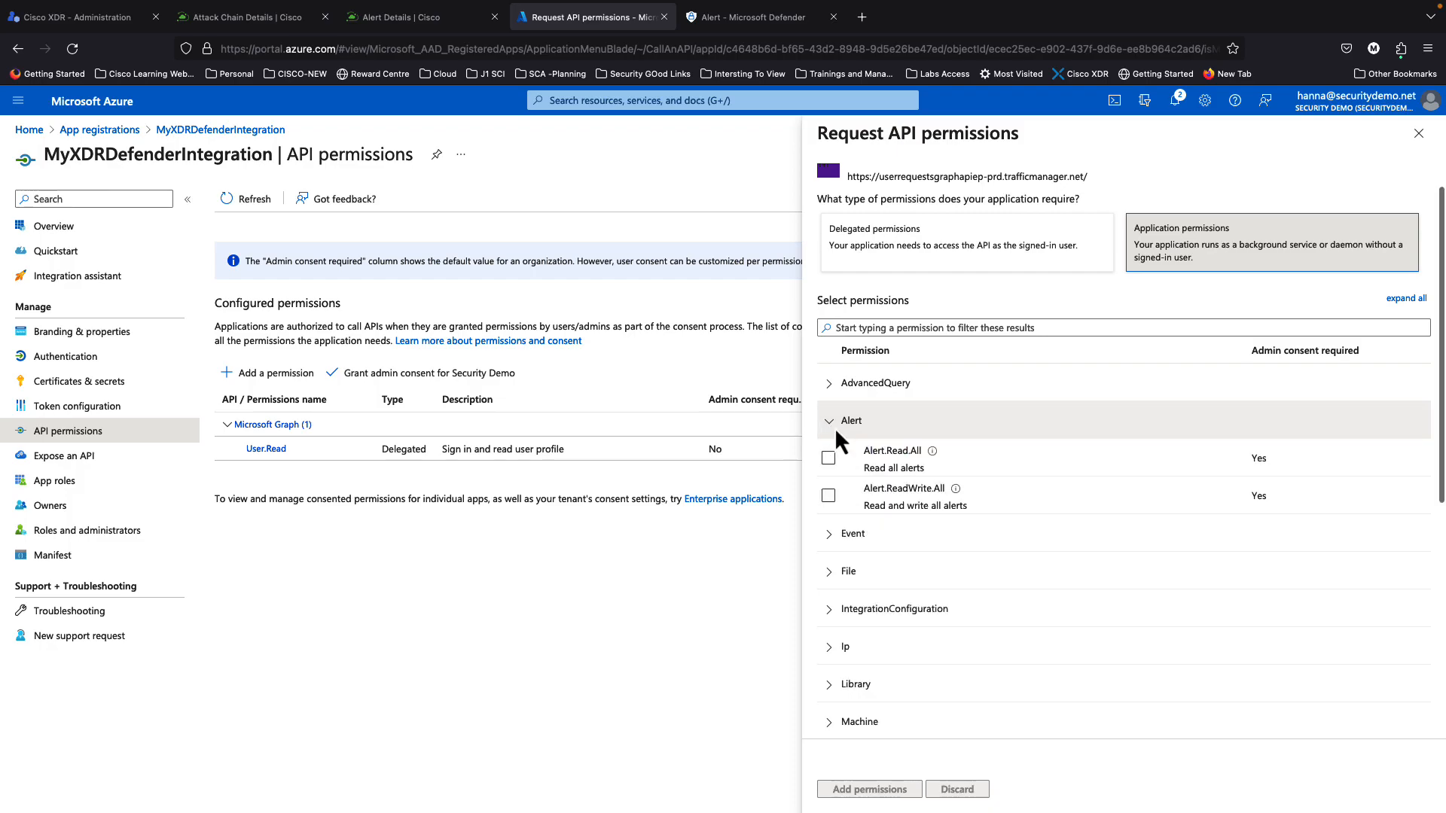
left_click(828, 457)
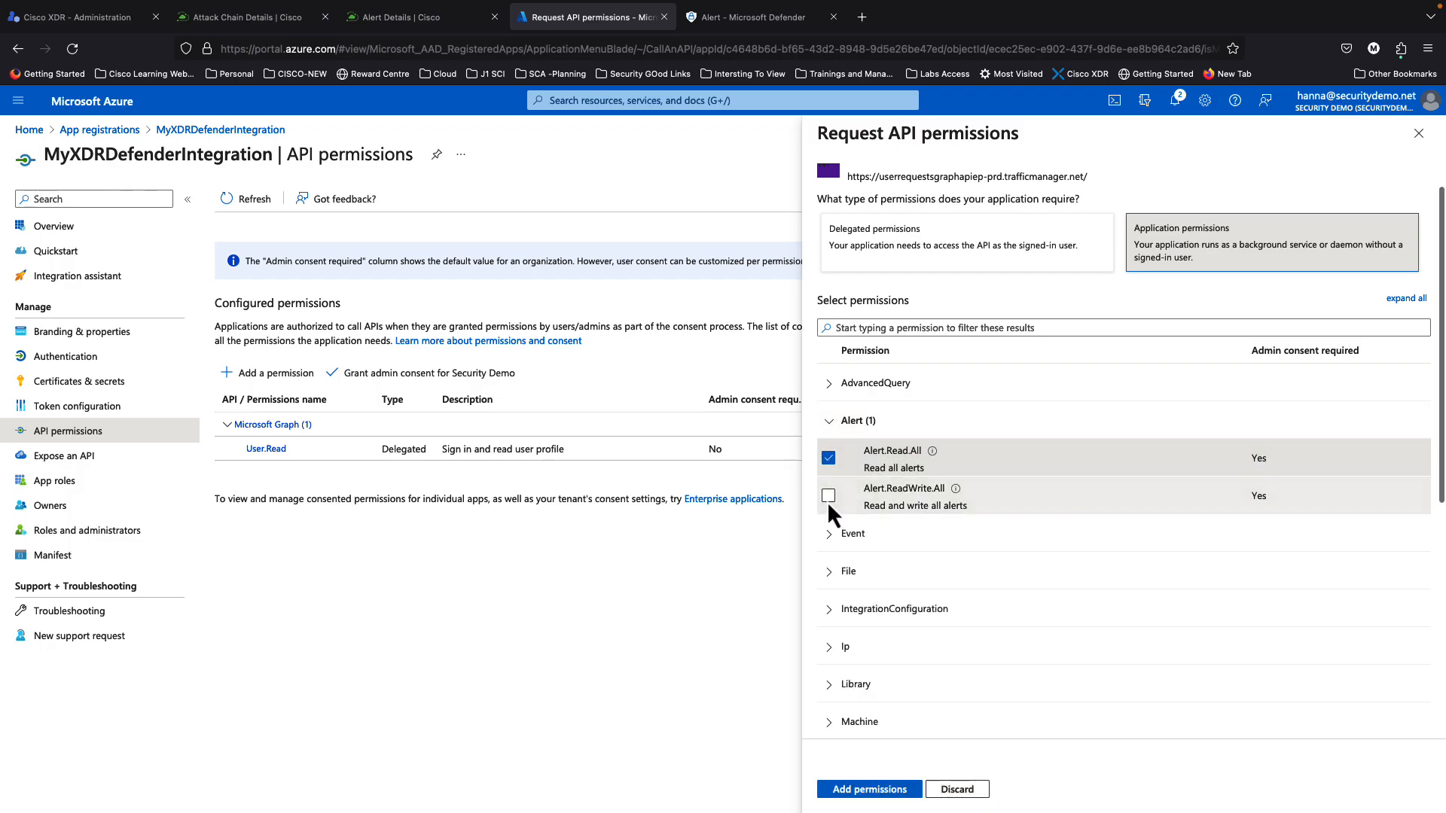
left_click(827, 496)
scroll(846, 602, "down", 3)
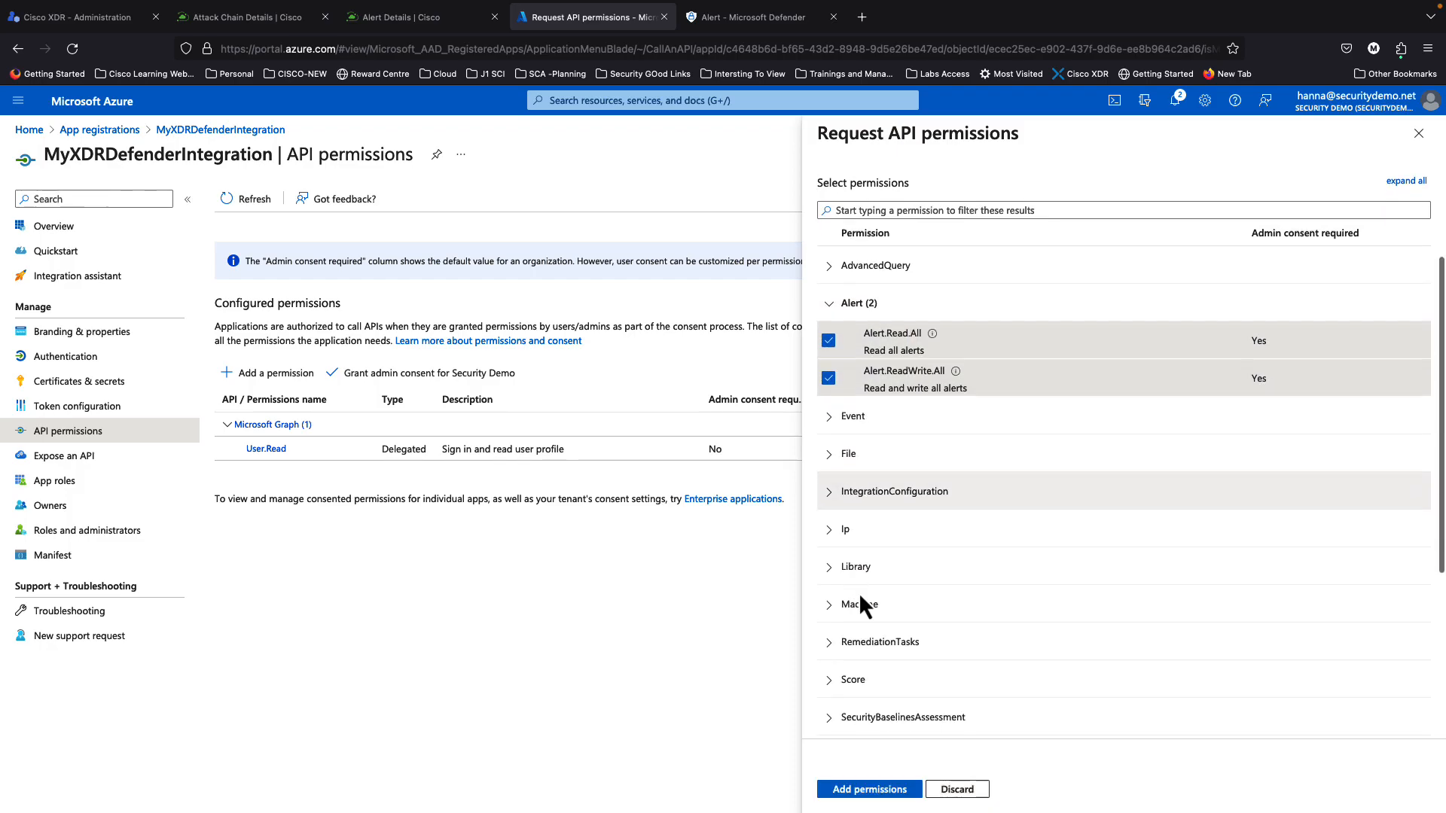
left_click(834, 423)
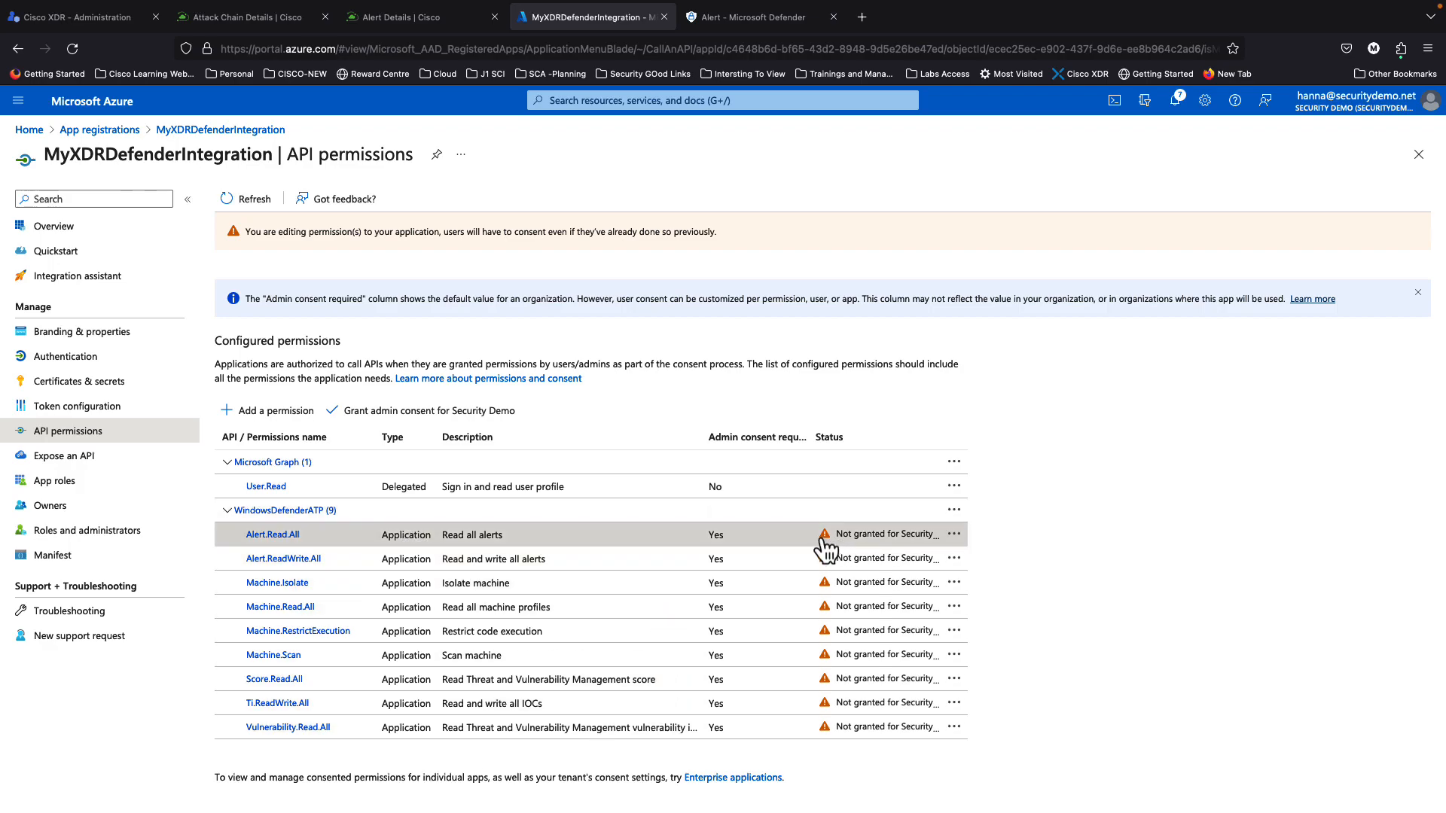
Step: Inspect the Alert.Read.All details, noting its admin consent requirement, then close them
left_click(862, 536)
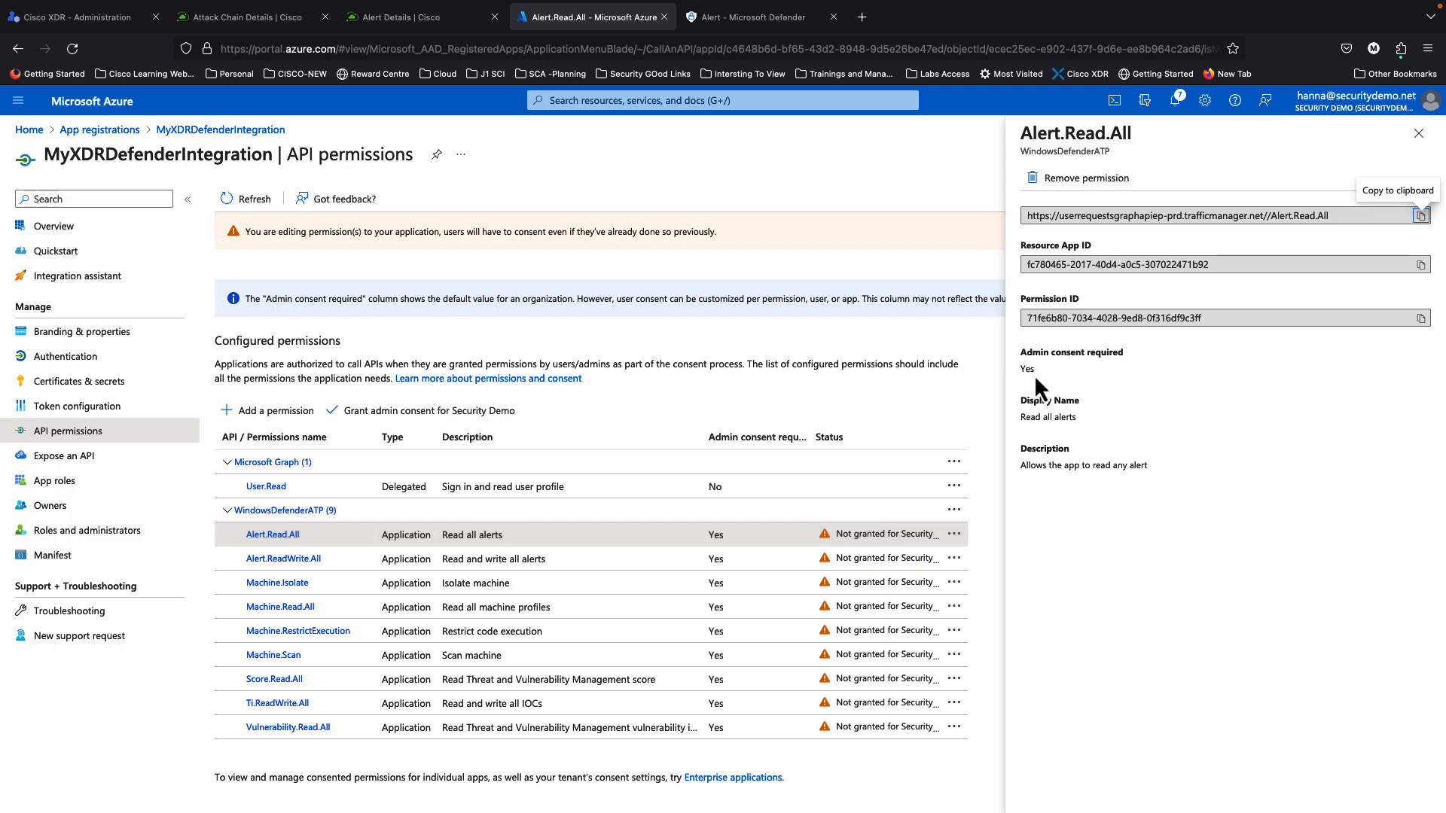
left_click_drag(1021, 353, 1128, 362)
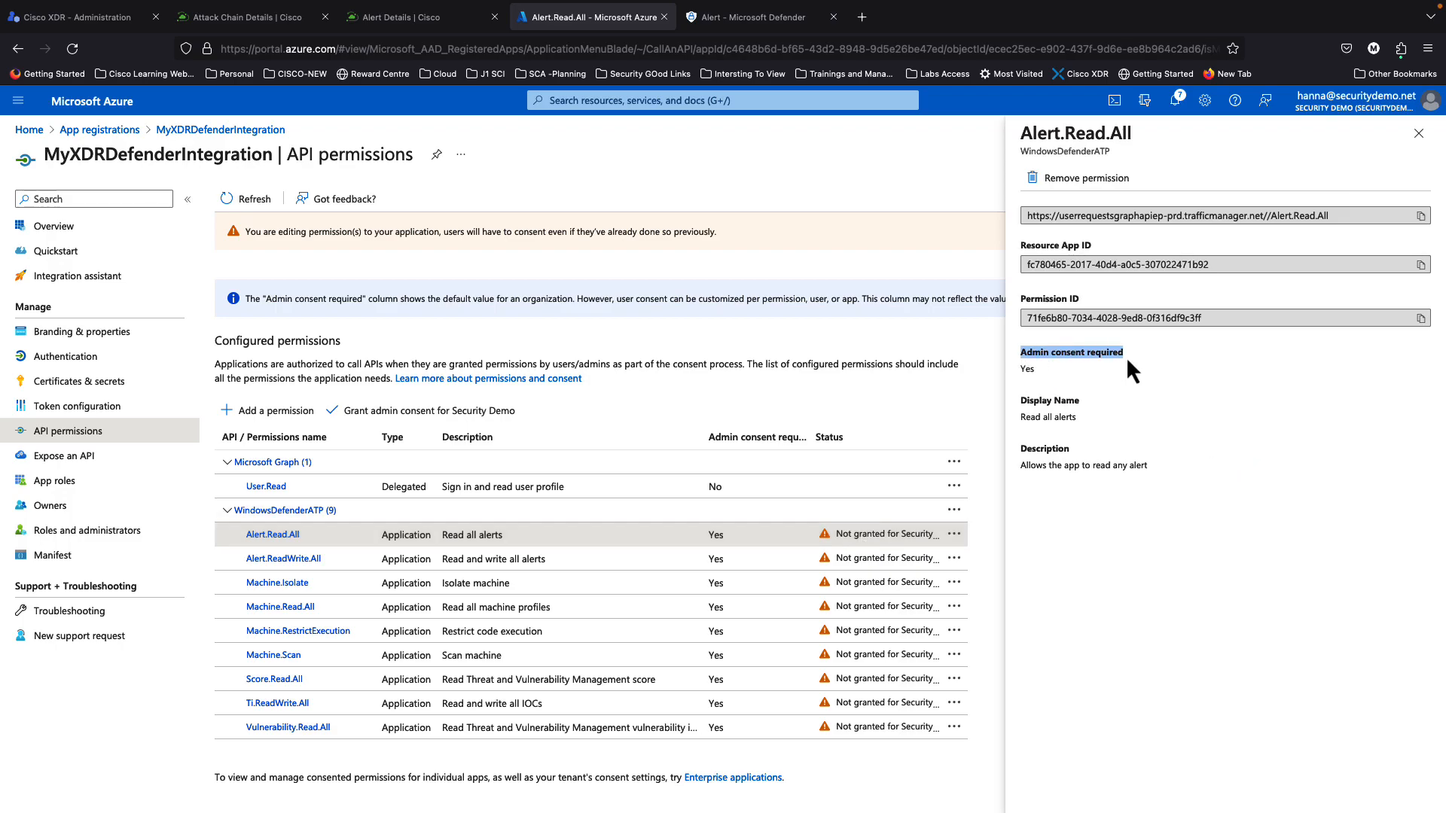
left_click(1418, 133)
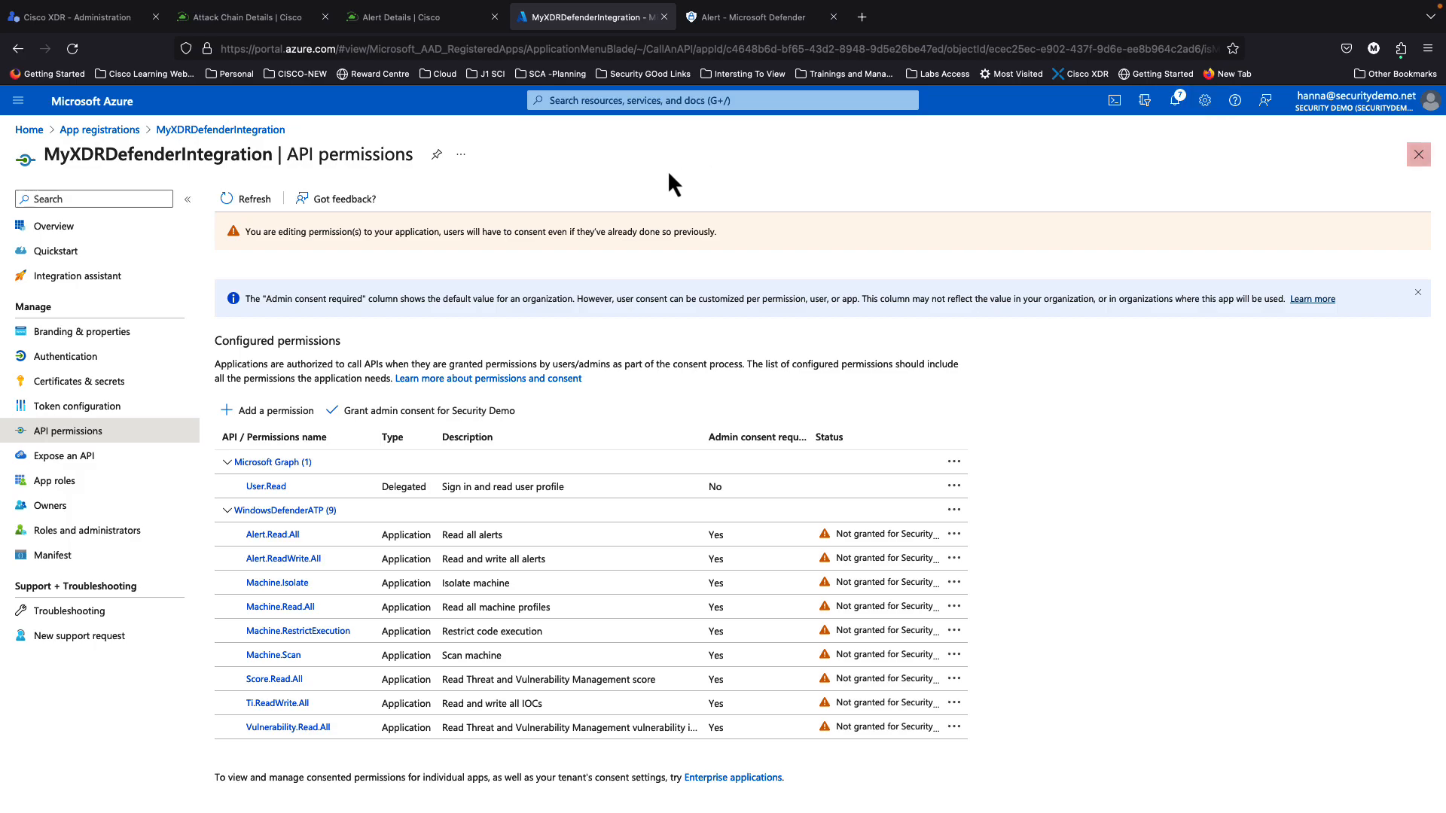
Step: Collapse the Microsoft Graph and Microsoft Threat Protection groups and scroll through the WindowsDefenderATP permissions
left_click(124, 133)
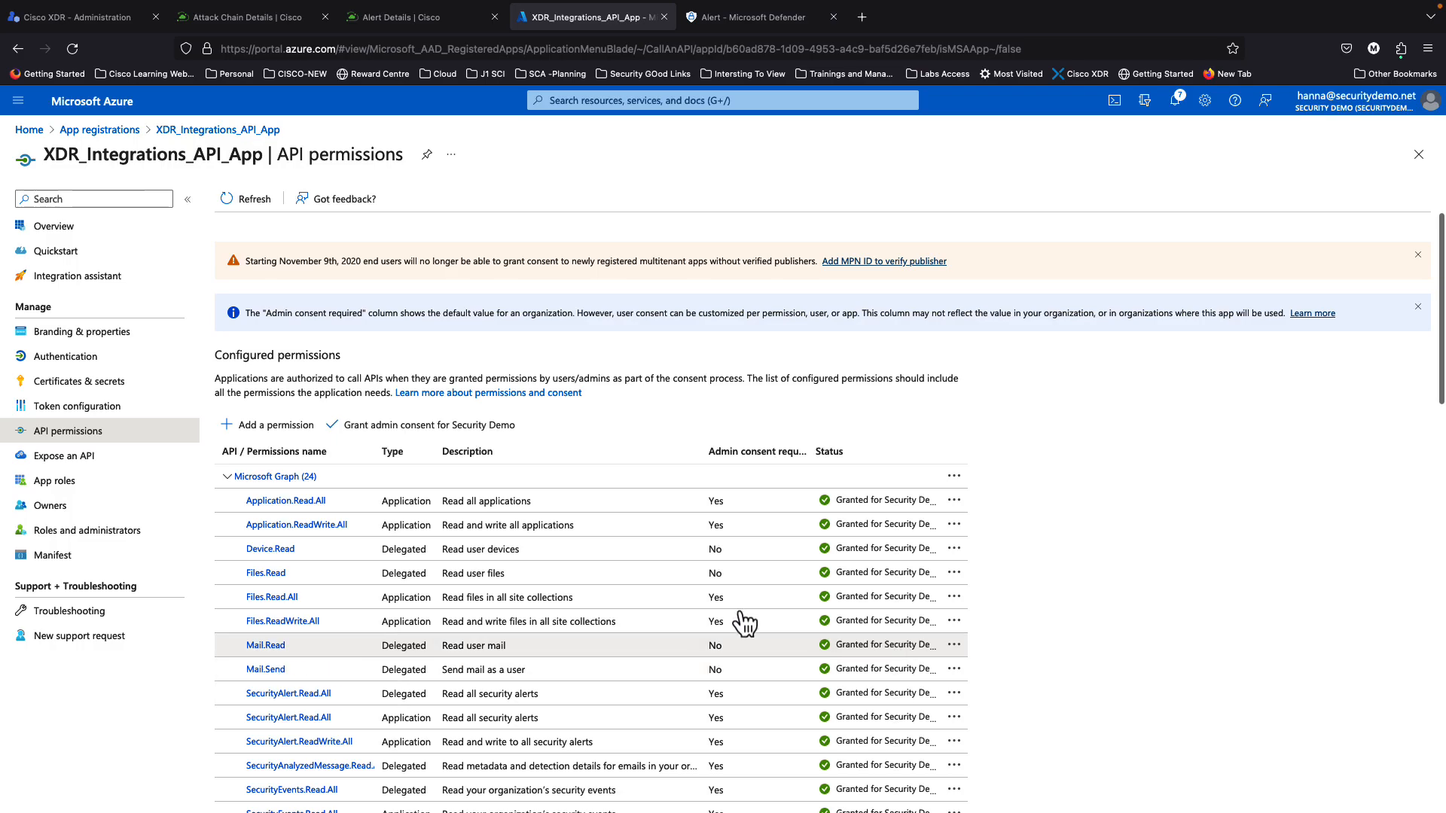
left_click(227, 477)
left_click(228, 501)
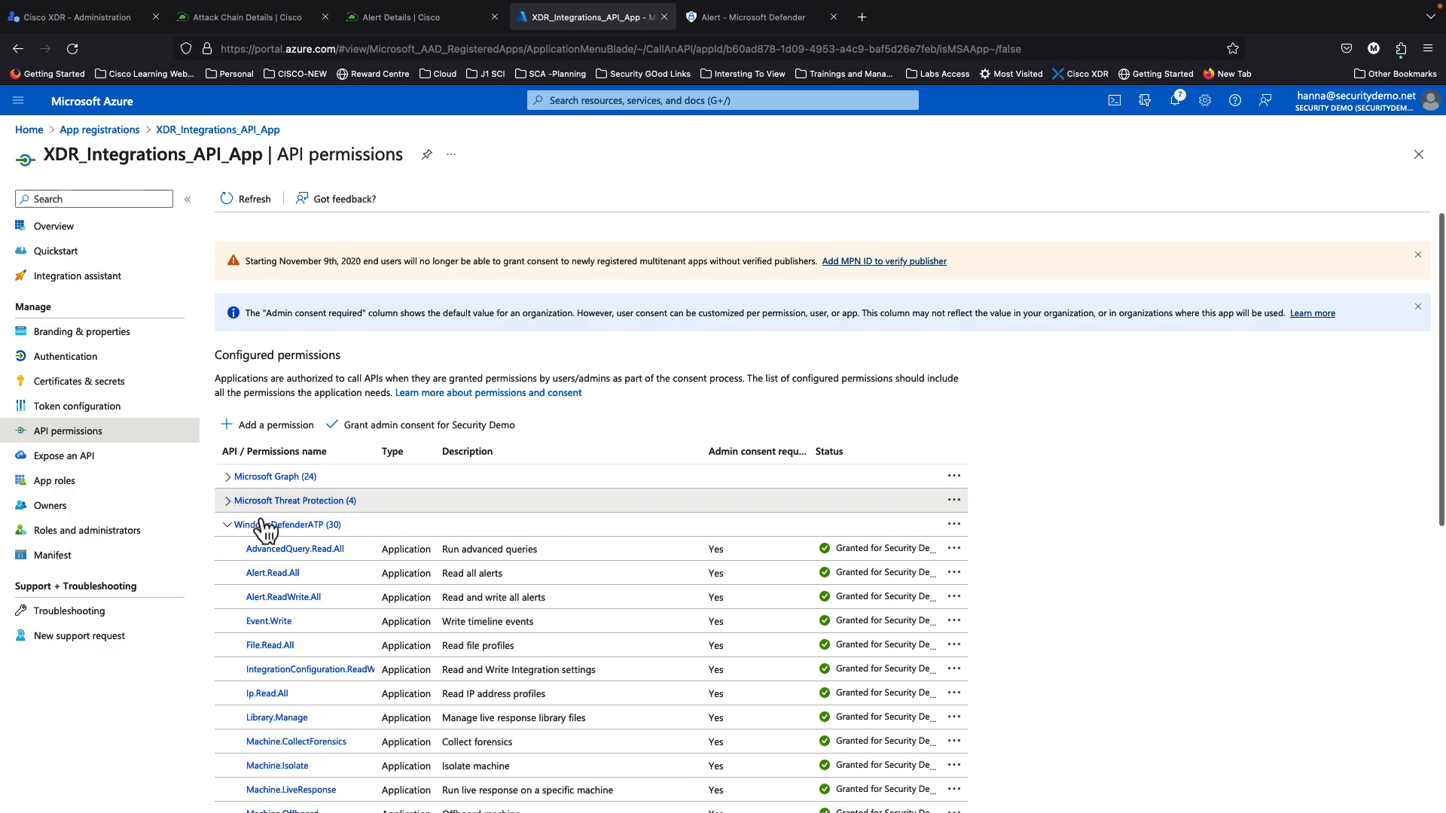
scroll(364, 555, "down", 3)
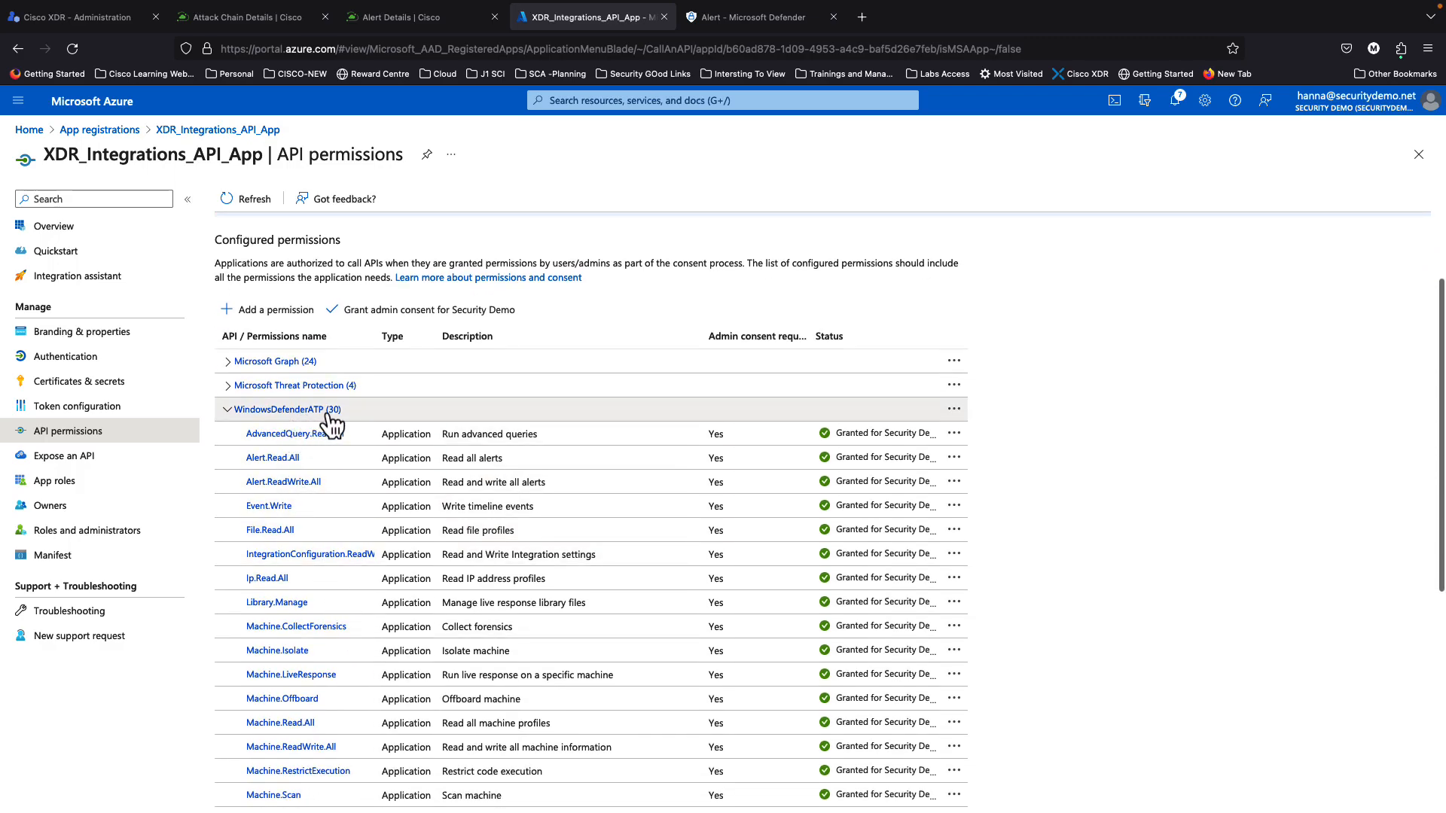
scroll(466, 557, "up", 1)
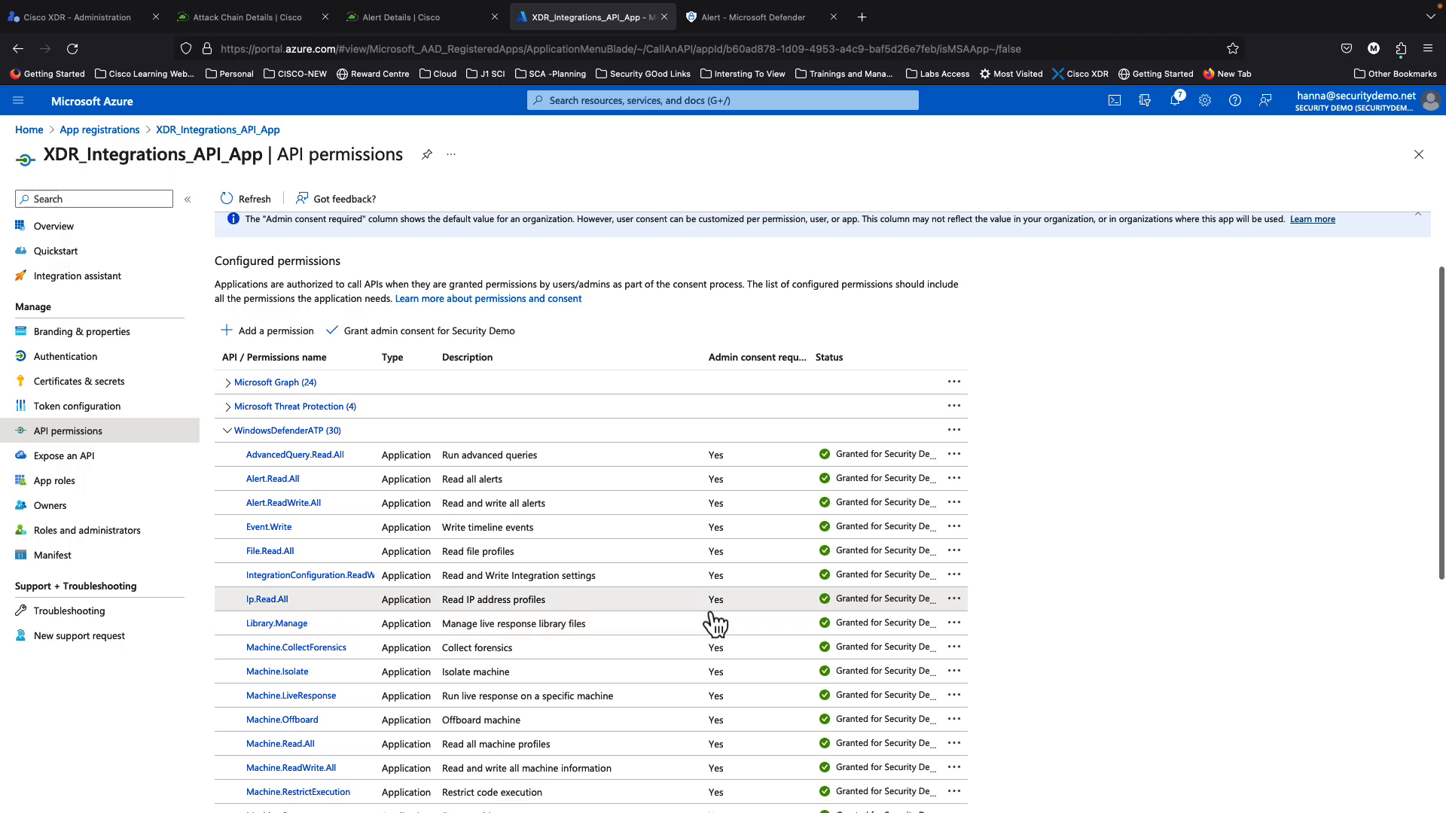
scroll(903, 682, "down", 2)
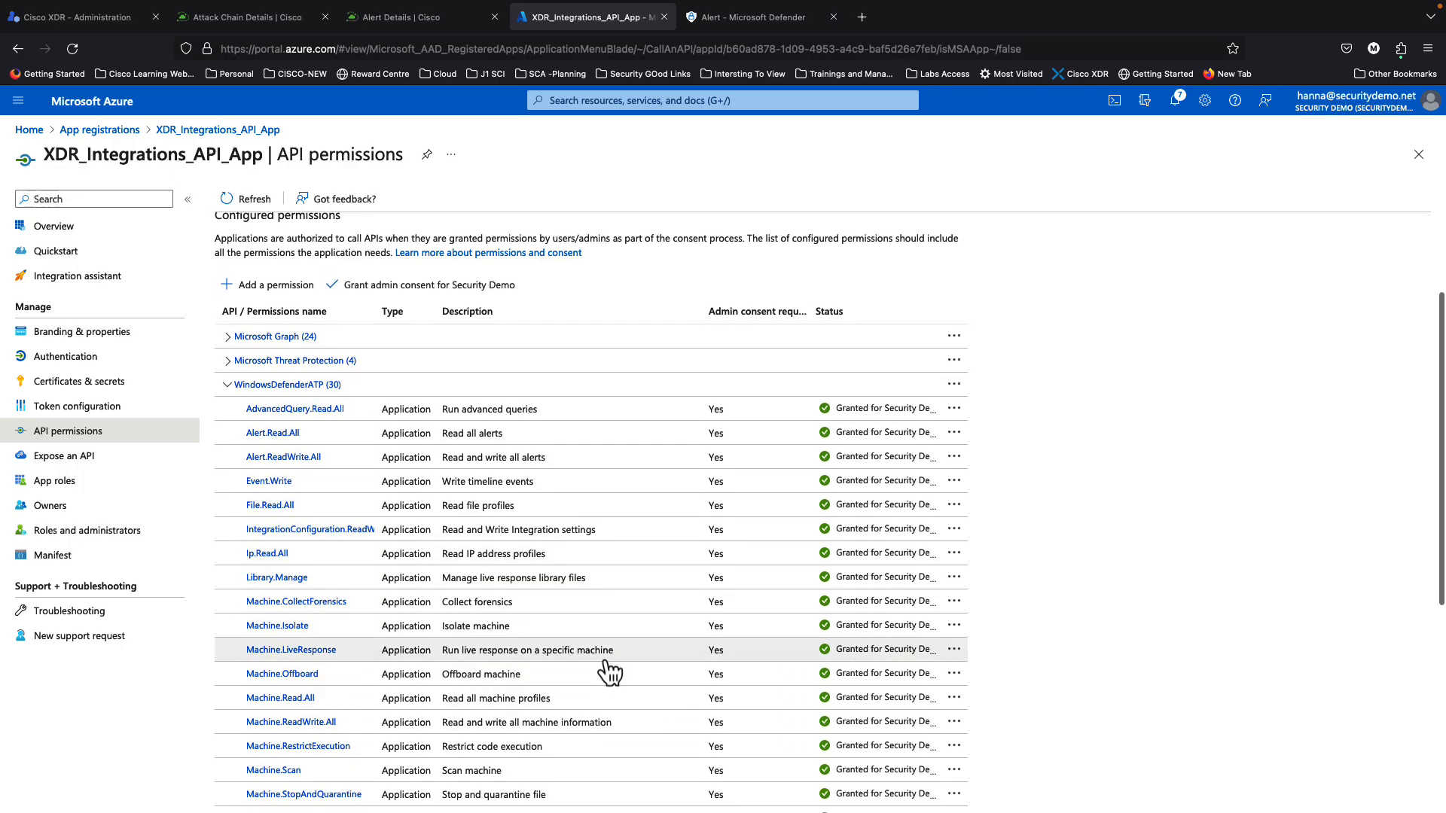
left_click(89, 18)
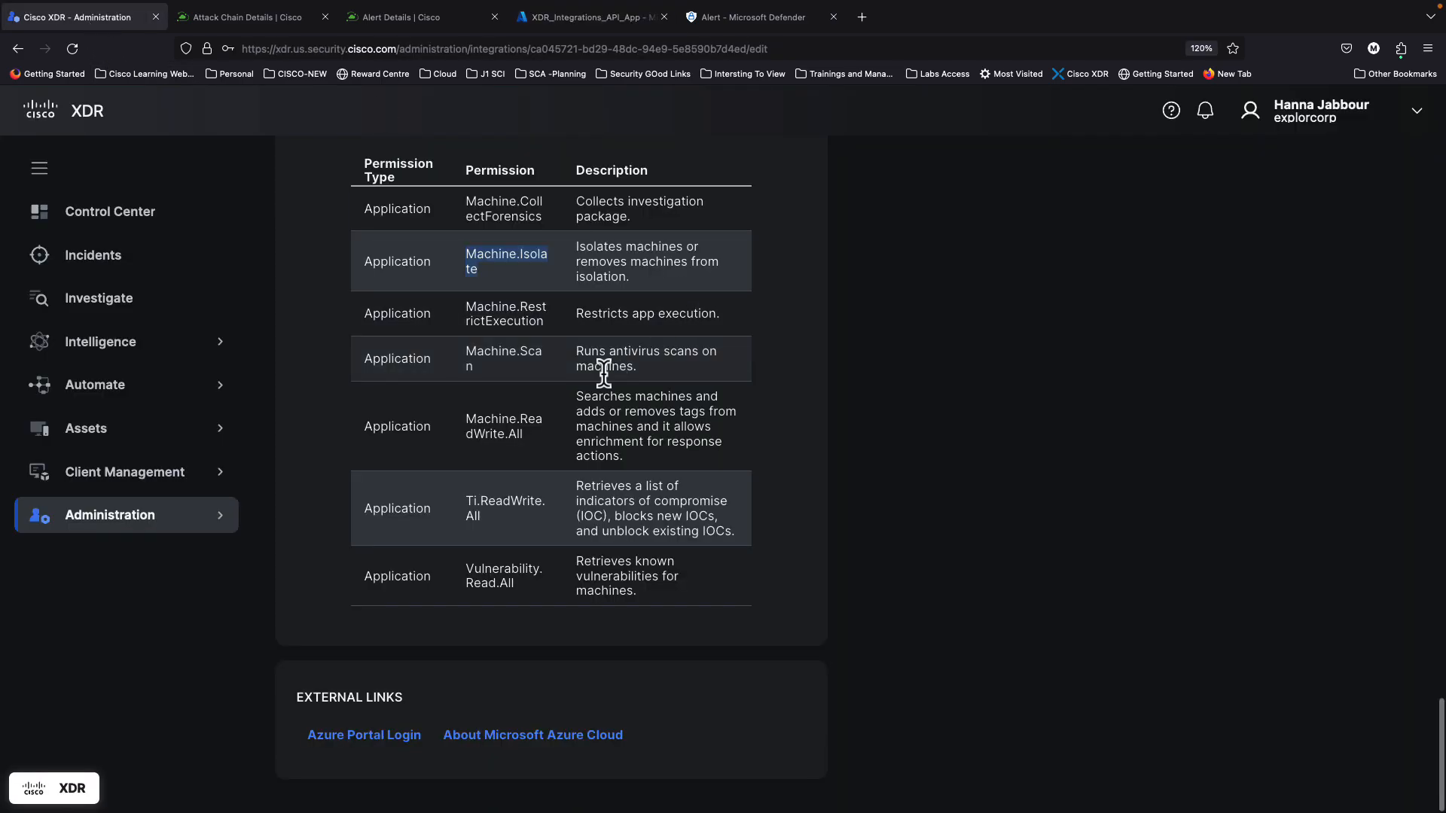
Step: Set the Microsoft Defender for Endpoint entities limit to 10 and try adding it
scroll(693, 369, "up", 20)
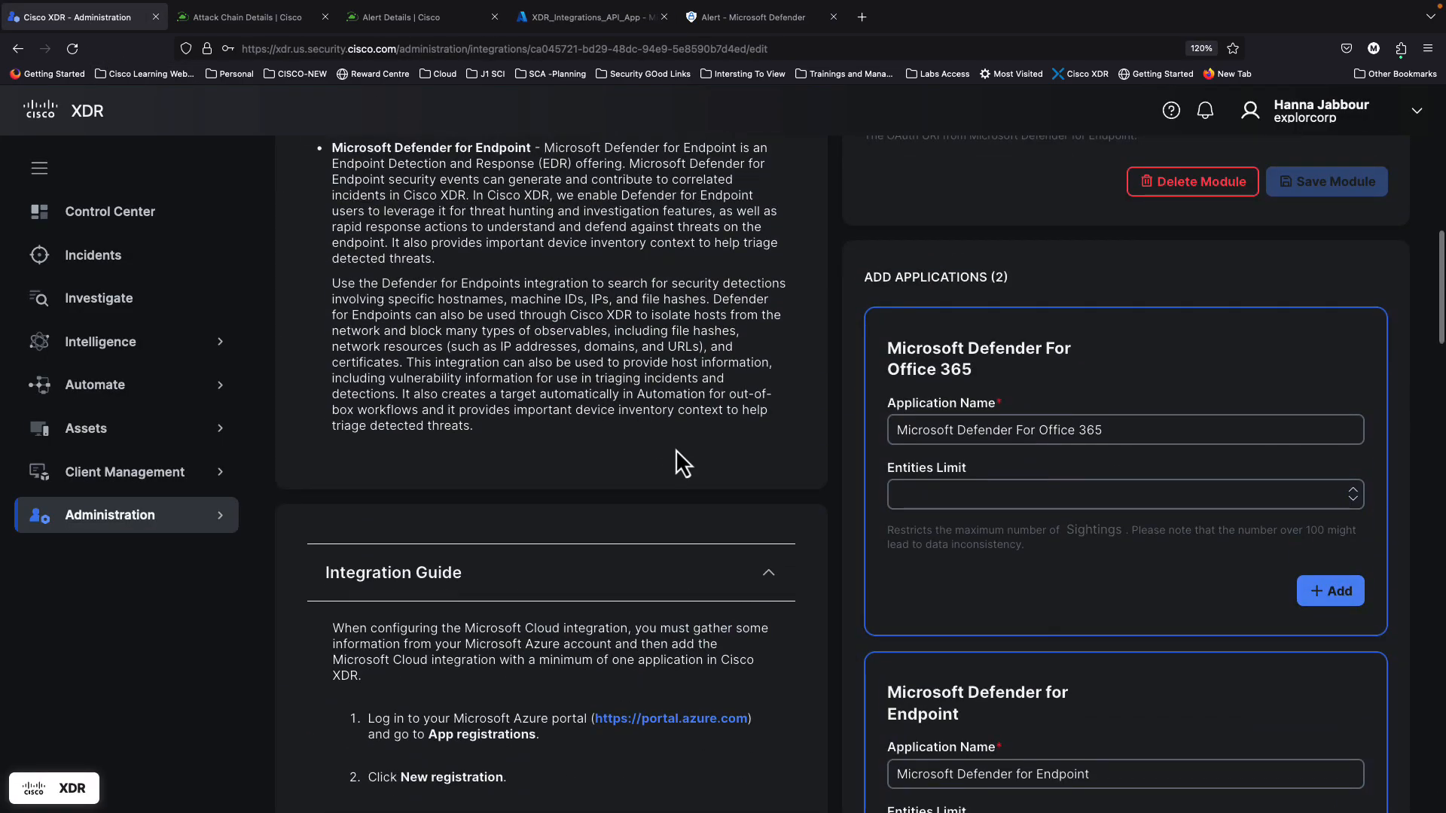
scroll(675, 448, "up", 5)
scroll(721, 527, "down", 15)
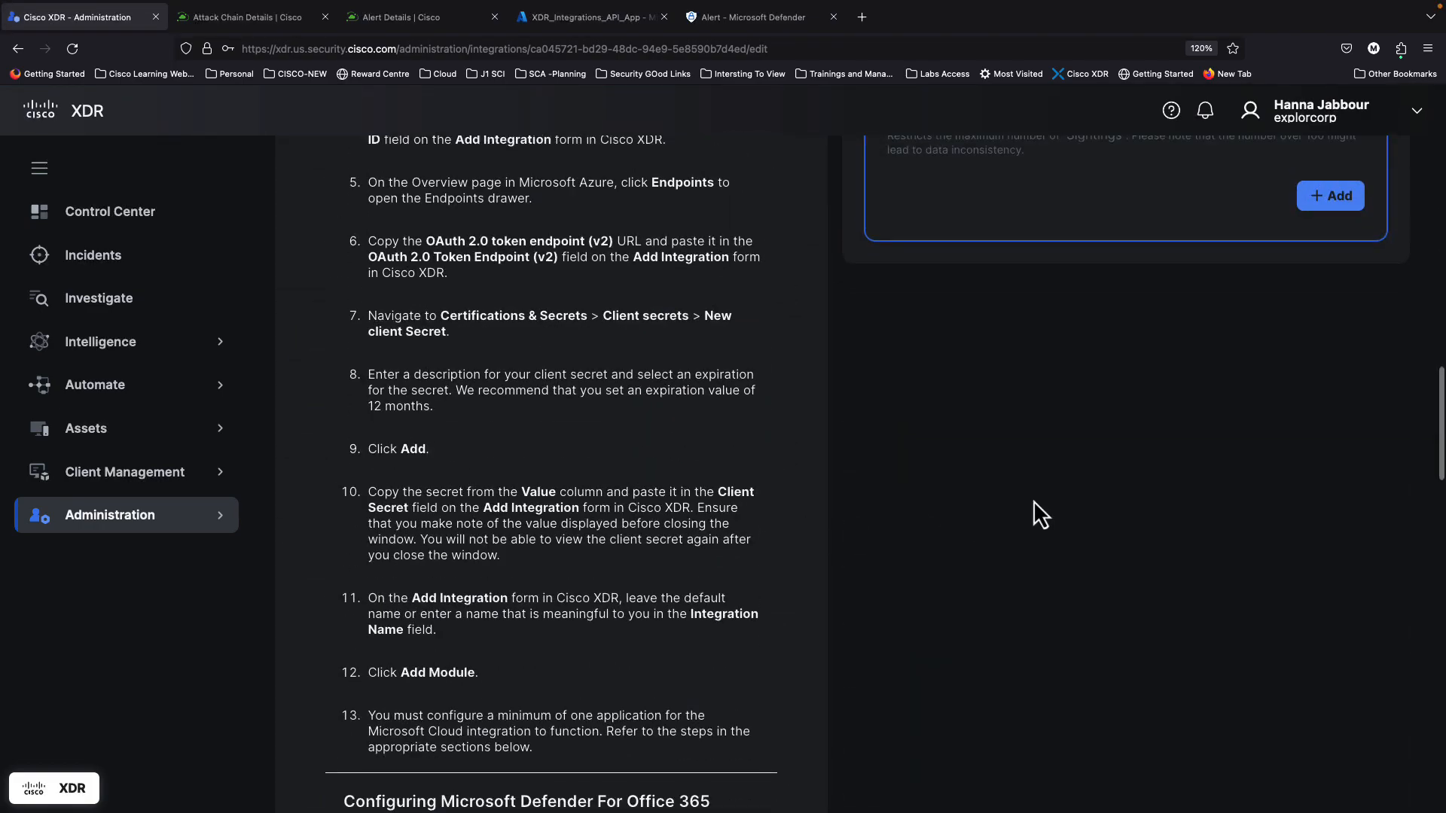
left_click(1096, 528)
type("1")
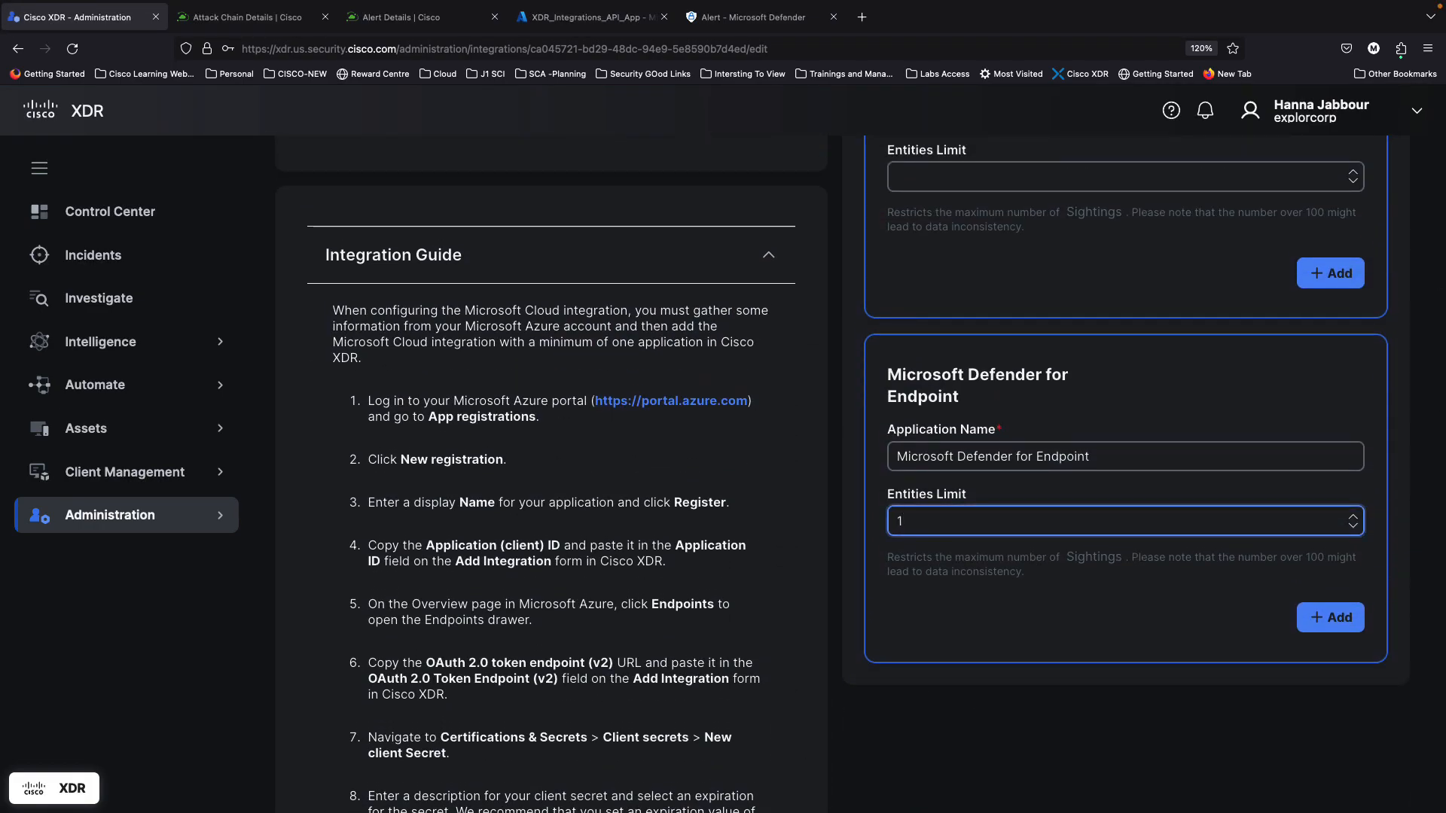
type("0")
left_click(1337, 621)
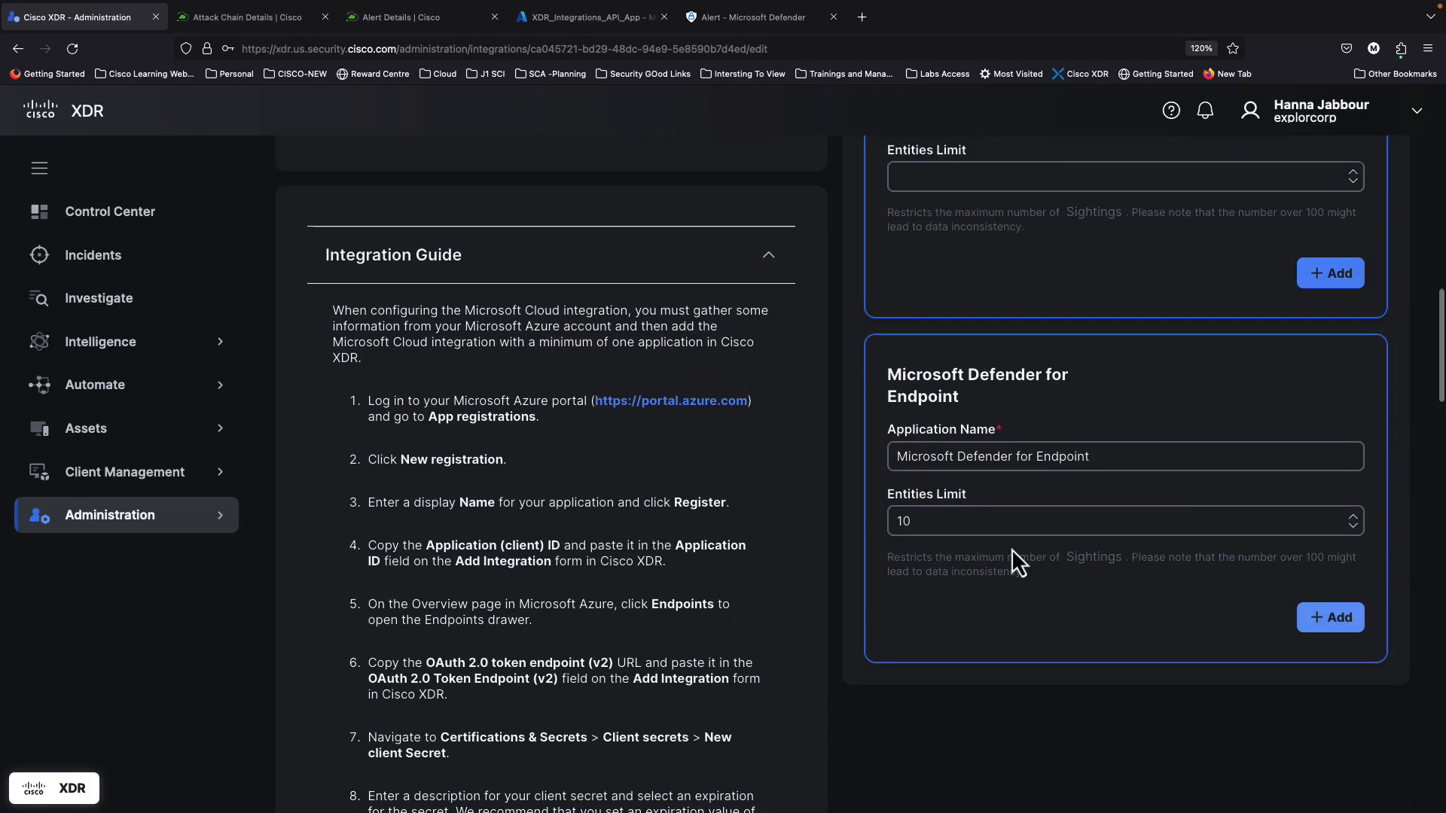
Step: Rename the duplicate application to 'Microsoft Defender for Endpoint 2' and add it
scroll(994, 587, "up", 5)
scroll(975, 628, "down", 4)
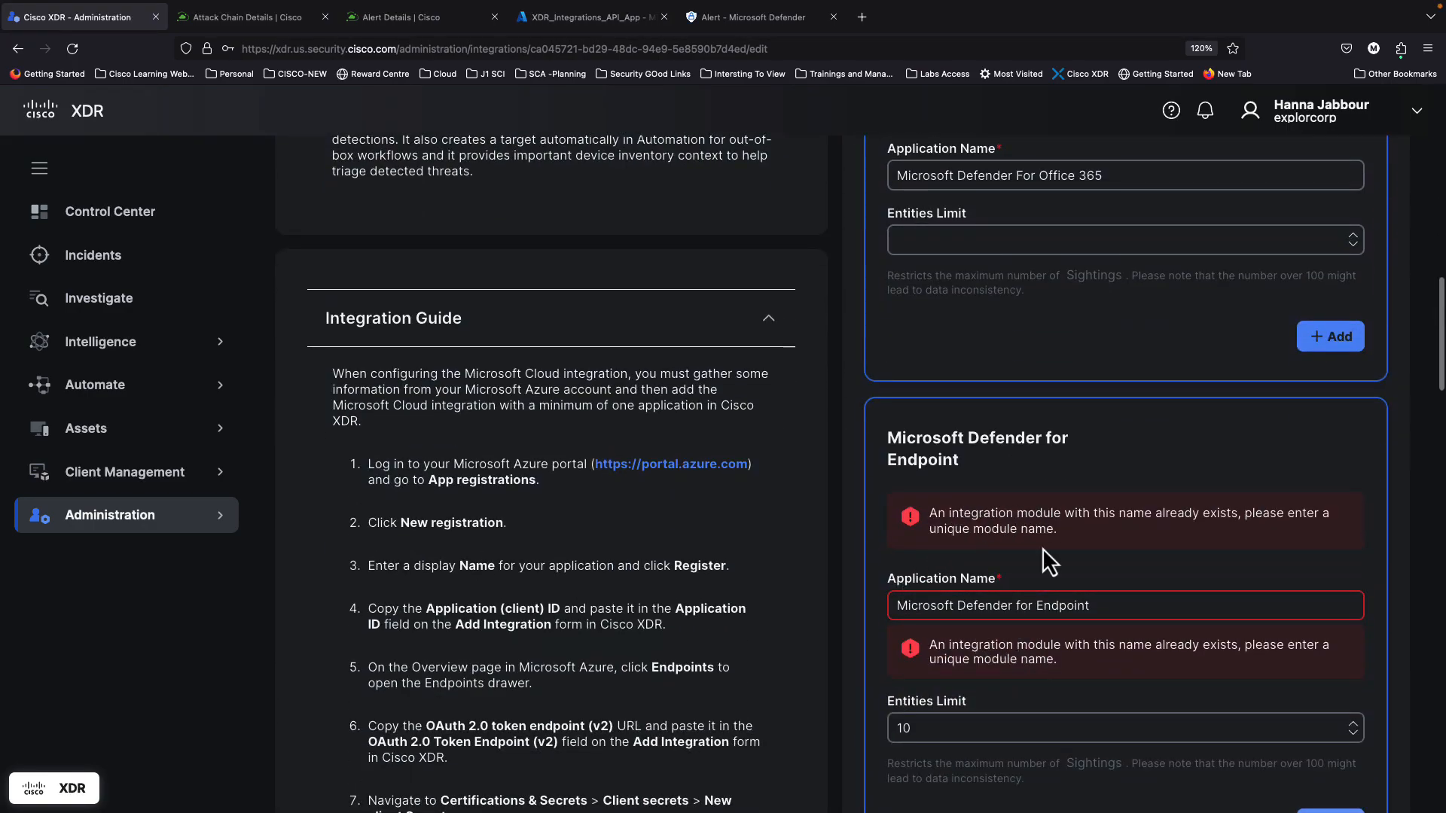
left_click(1110, 605)
type("2")
left_click(1310, 760)
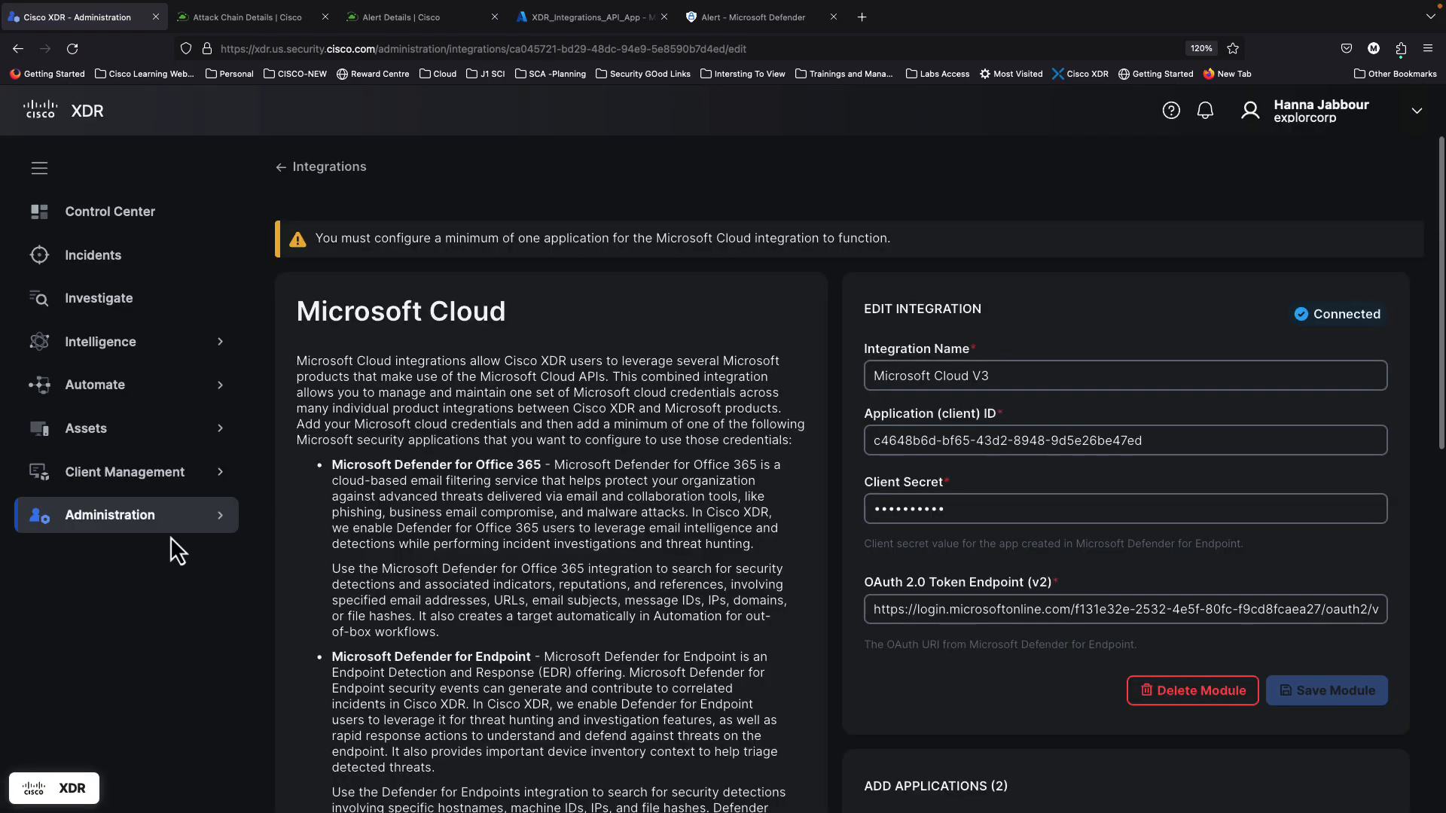
Step: Go to Administration > Integrations, expand My Integrations, and open Microsoft Cloud 2
left_click(158, 527)
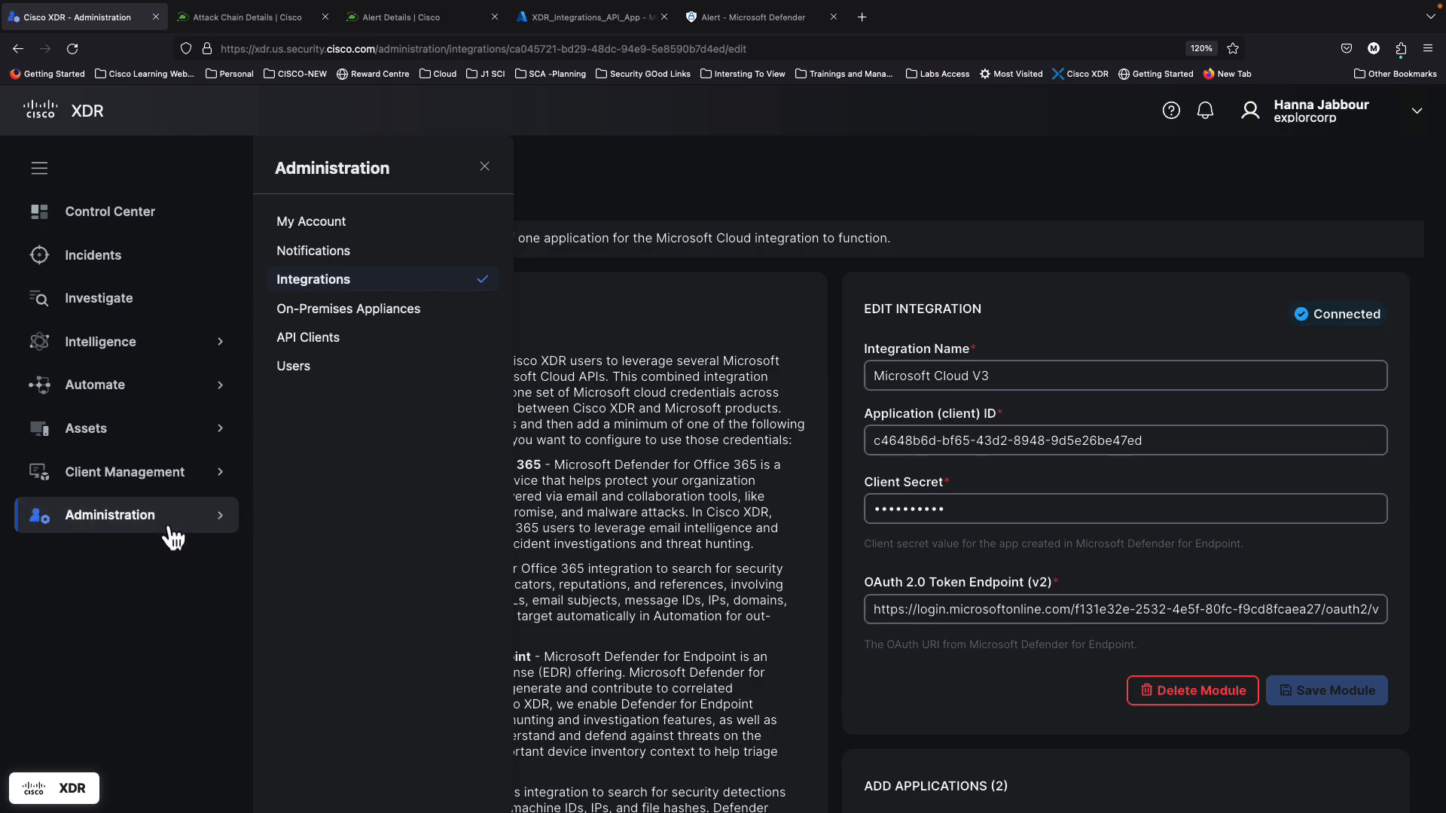
left_click(157, 527)
left_click(331, 280)
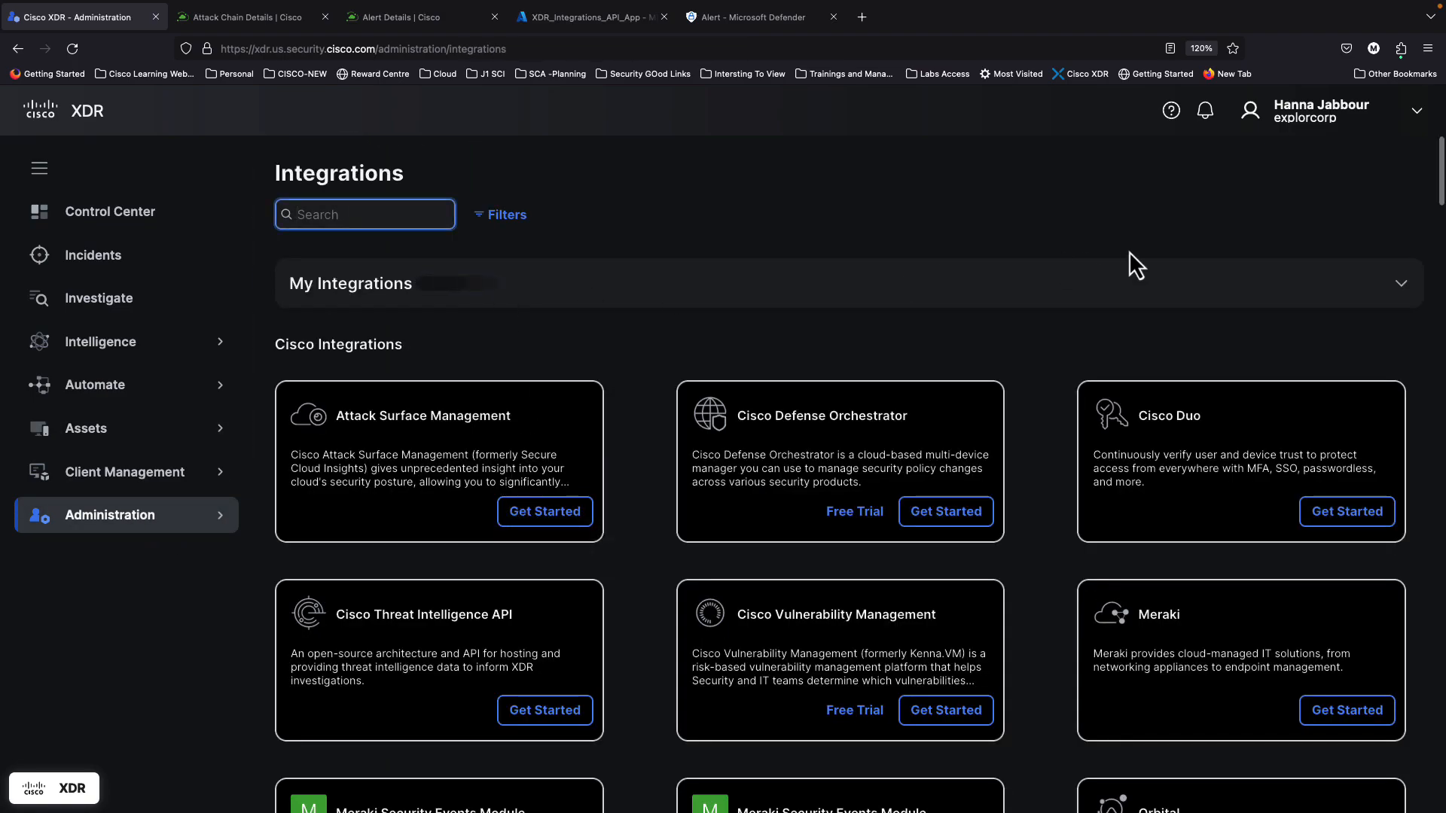
left_click(1401, 283)
scroll(874, 495, "down", 10)
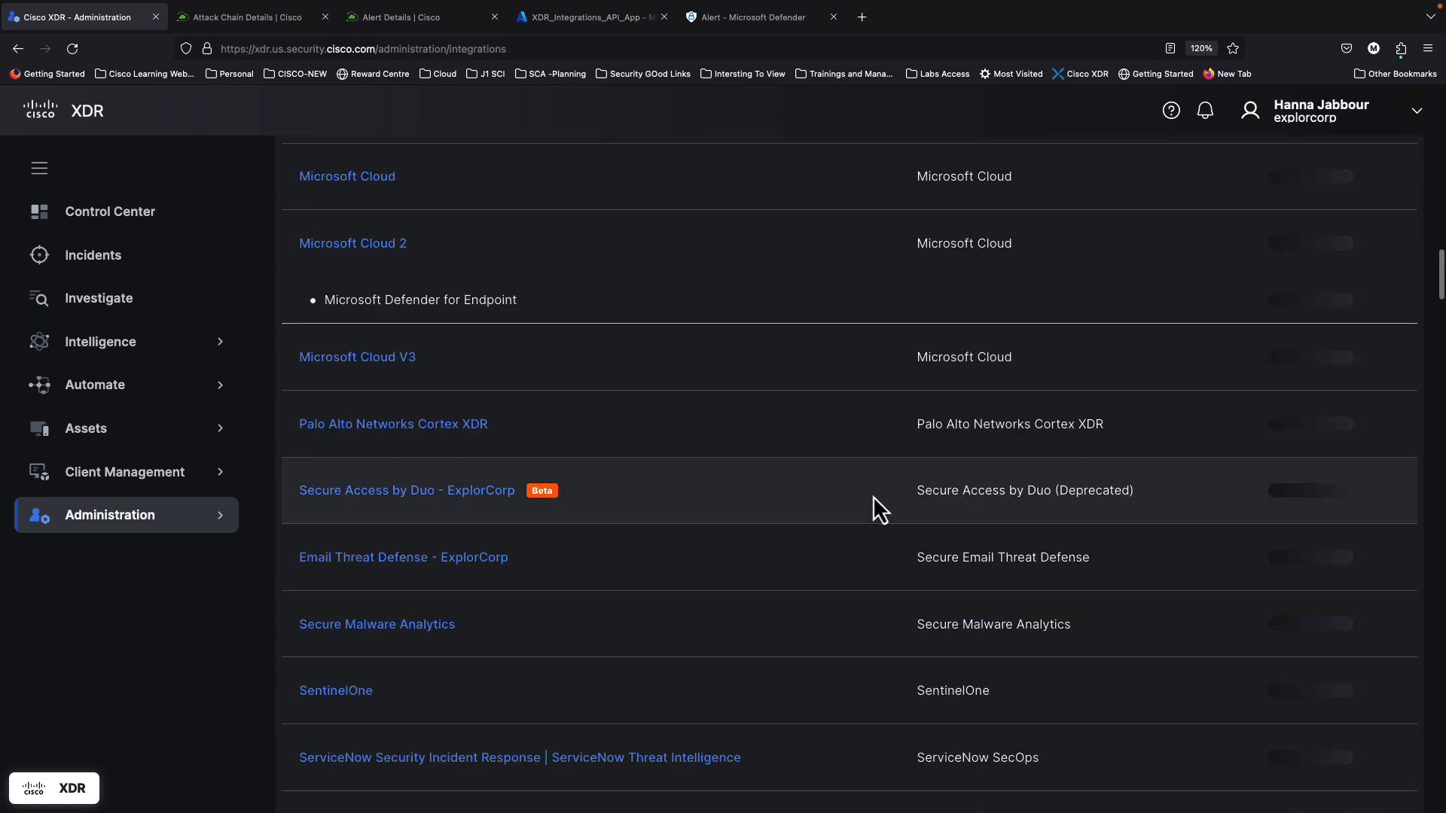
scroll(712, 646, "down", 5)
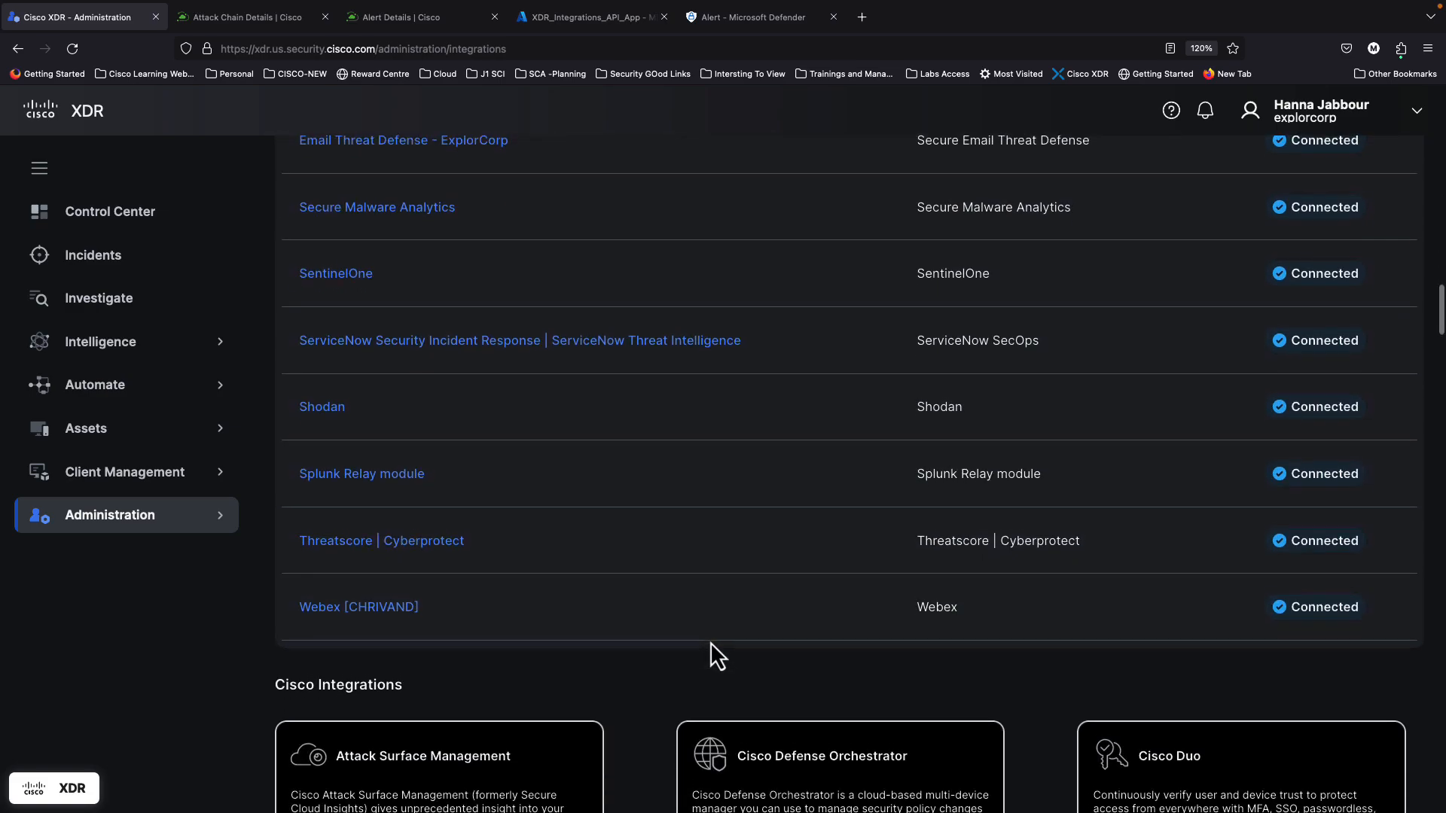
scroll(711, 642, "up", 5)
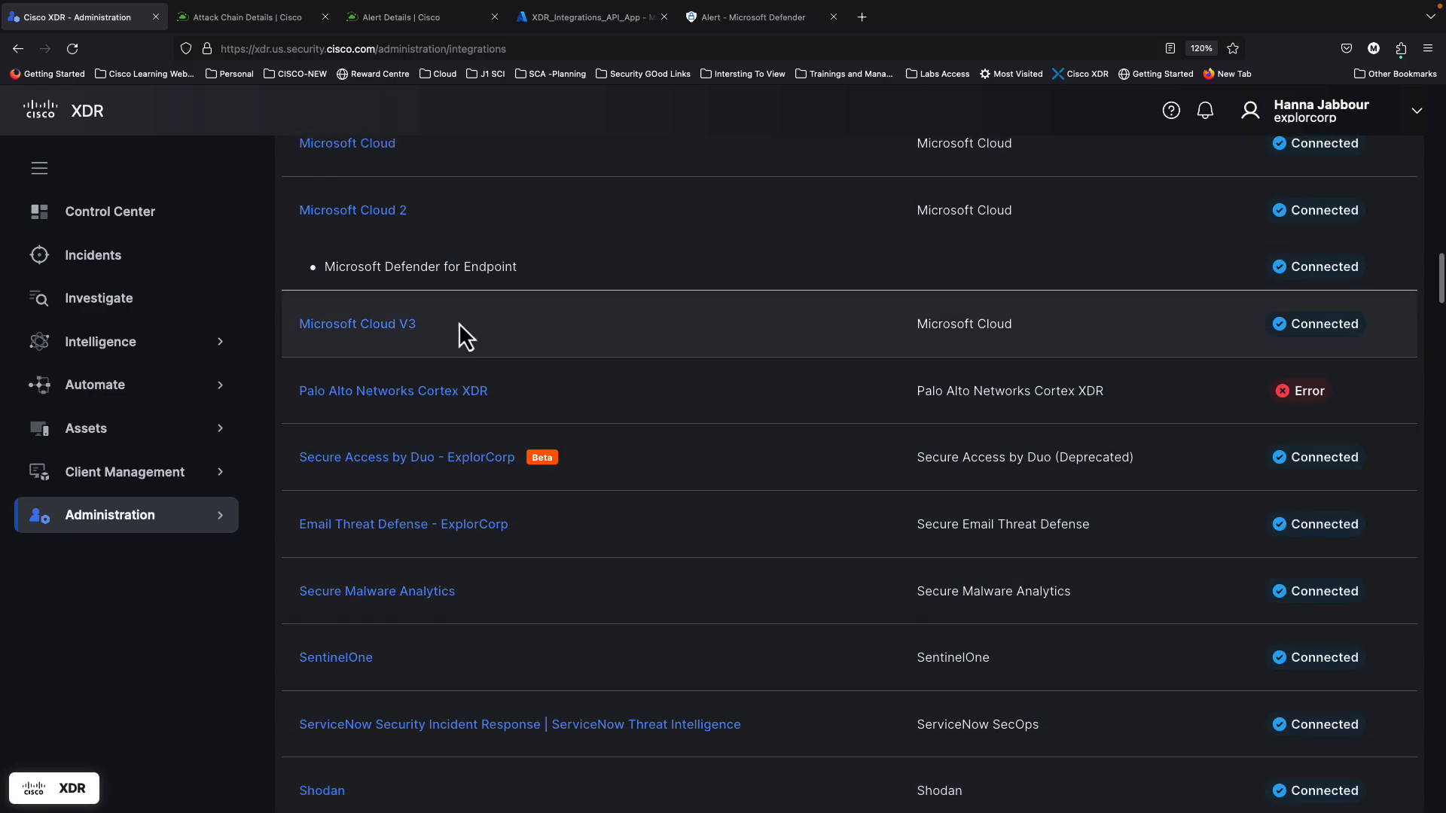
scroll(460, 328, "up", 1)
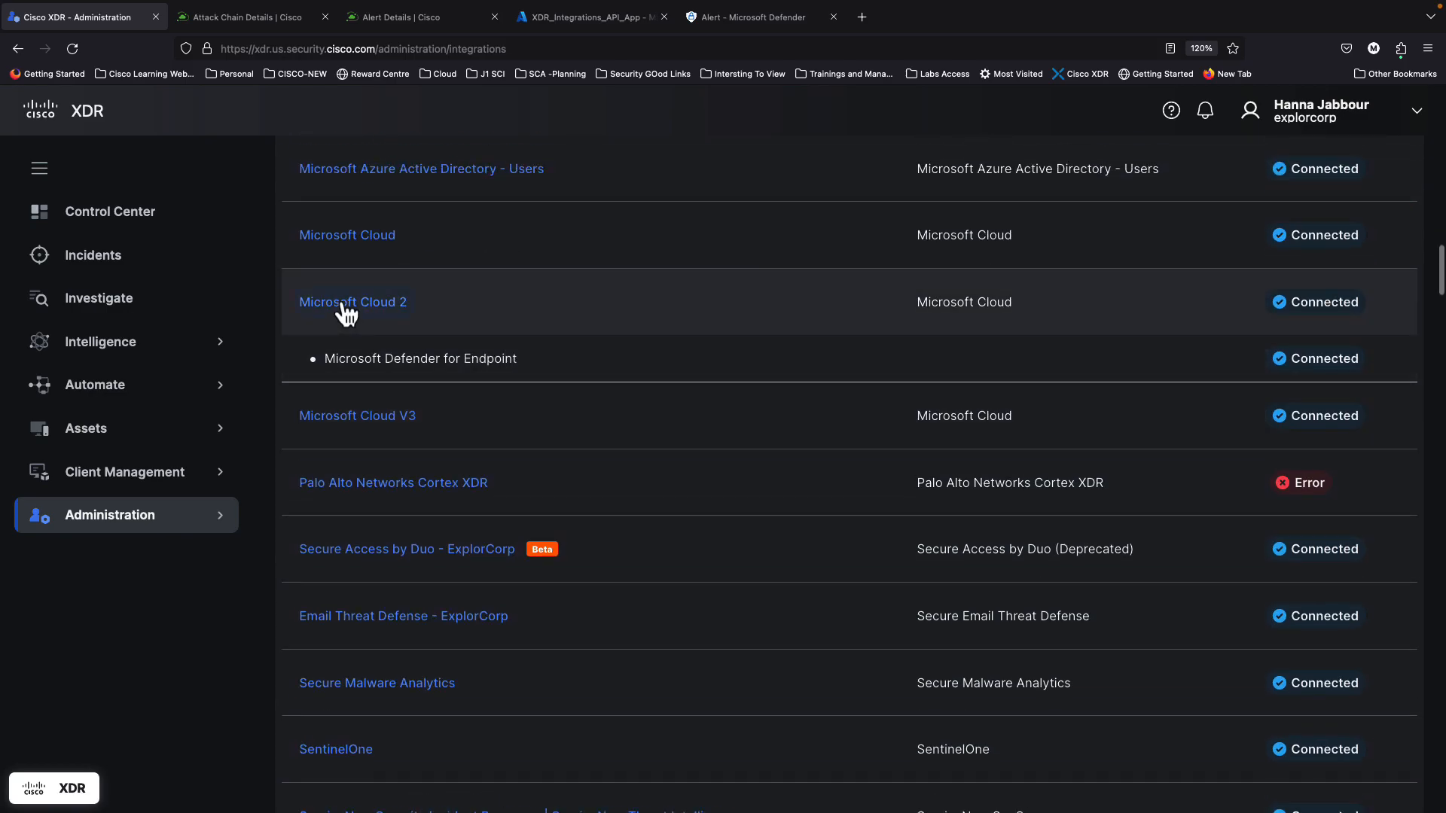
left_click(346, 305)
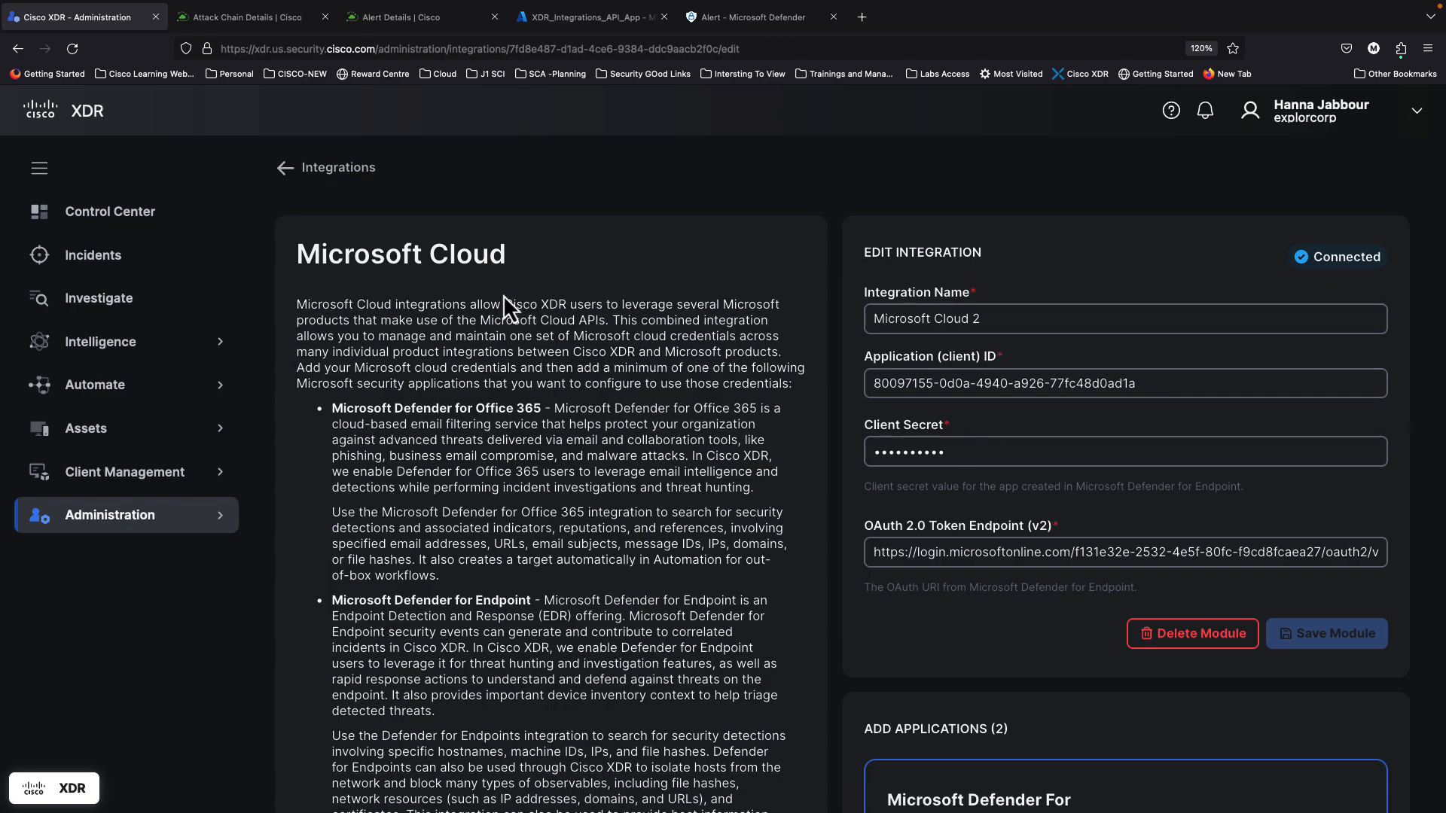
scroll(987, 648, "down", 6)
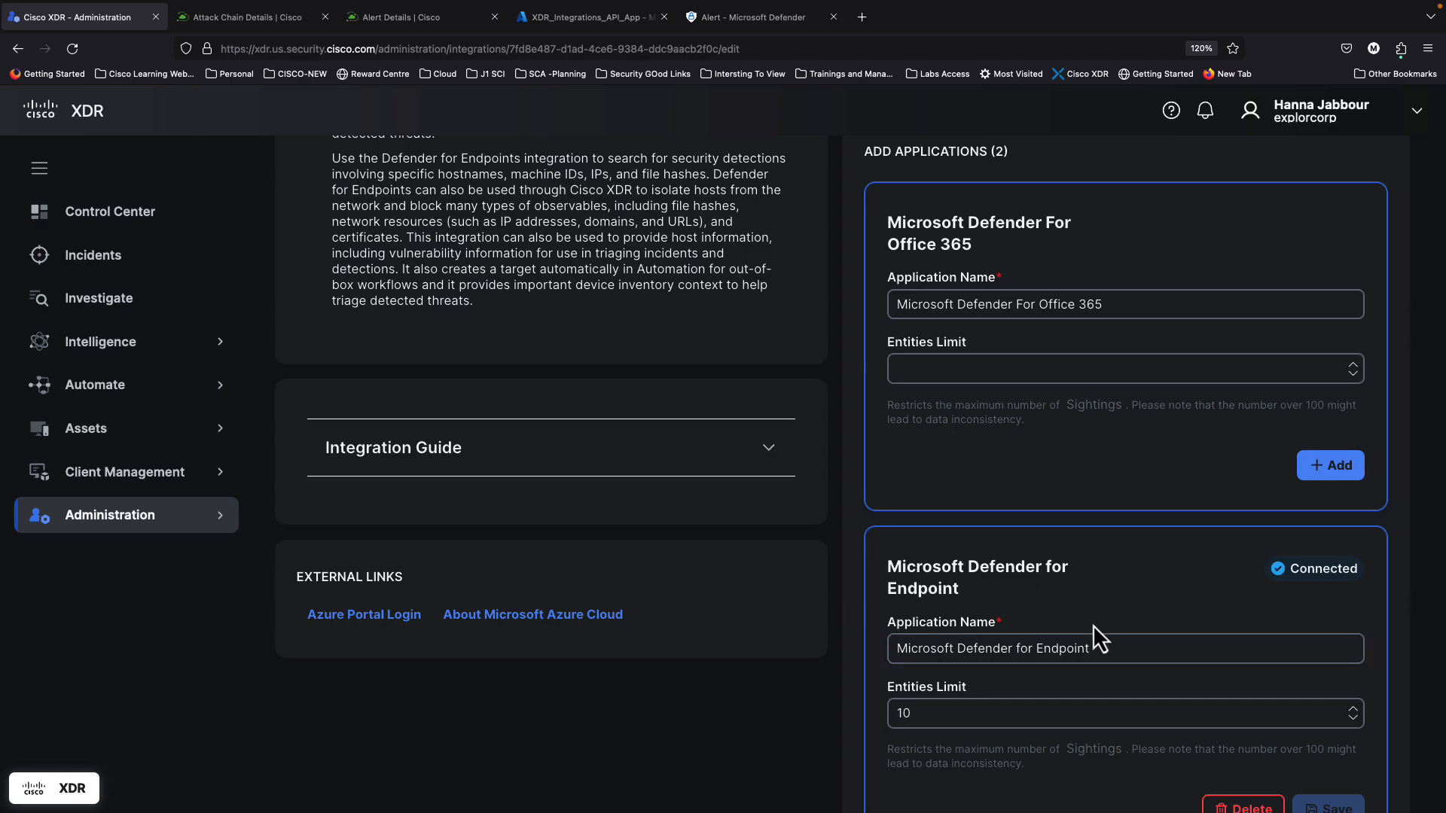
scroll(1092, 625, "down", 1)
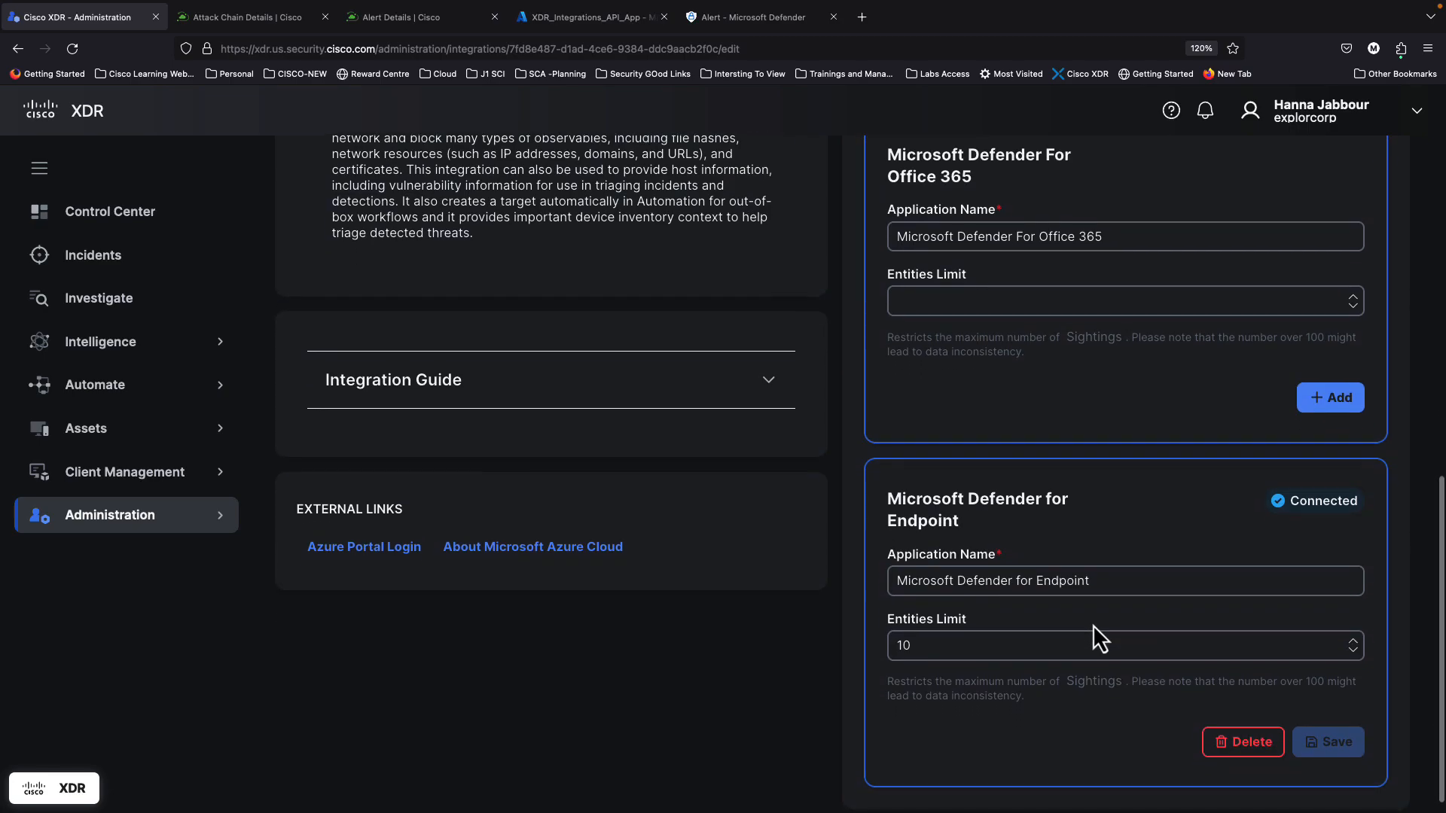
scroll(1019, 631, "up", 8)
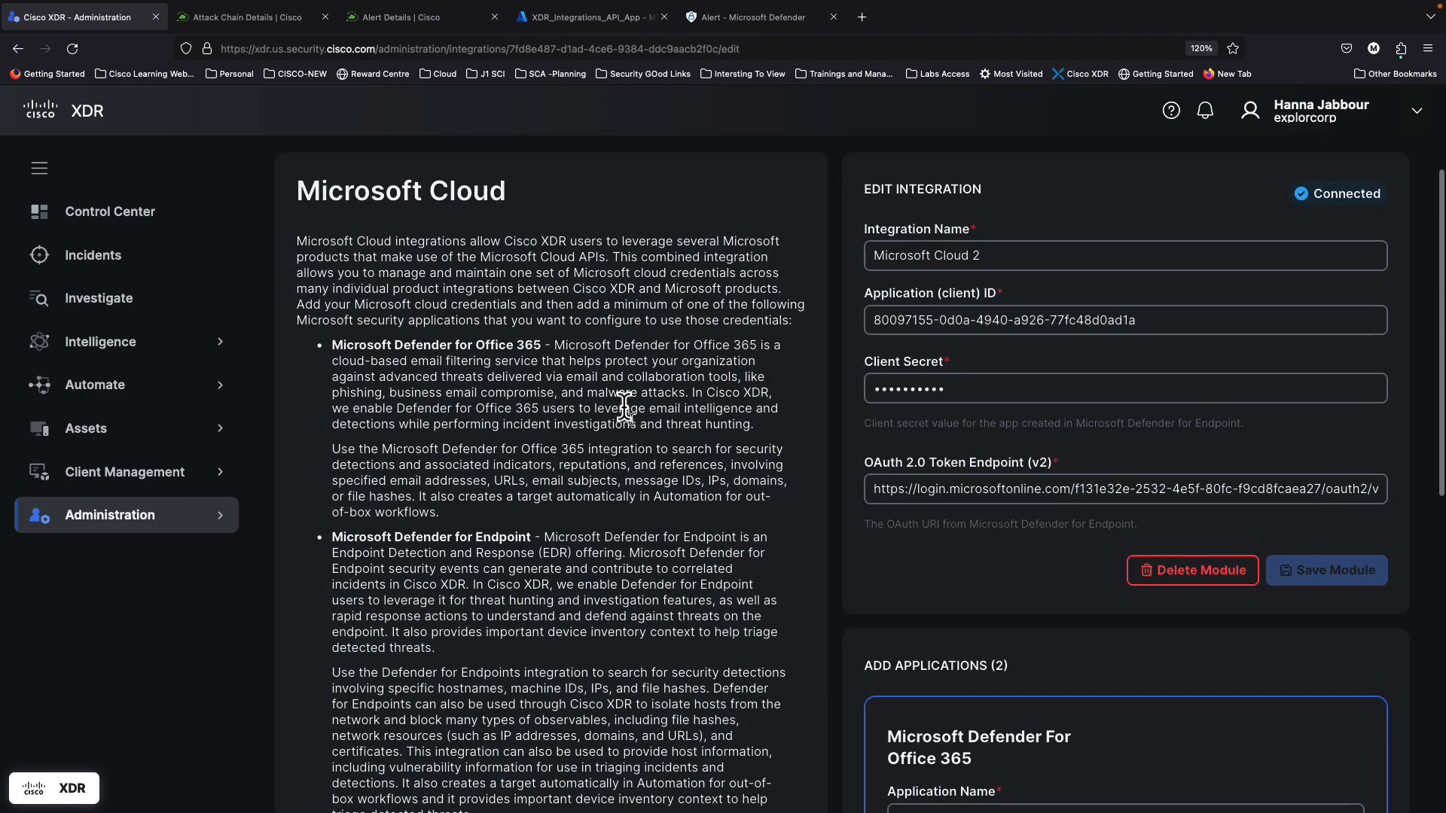
left_click_drag(479, 257, 602, 256)
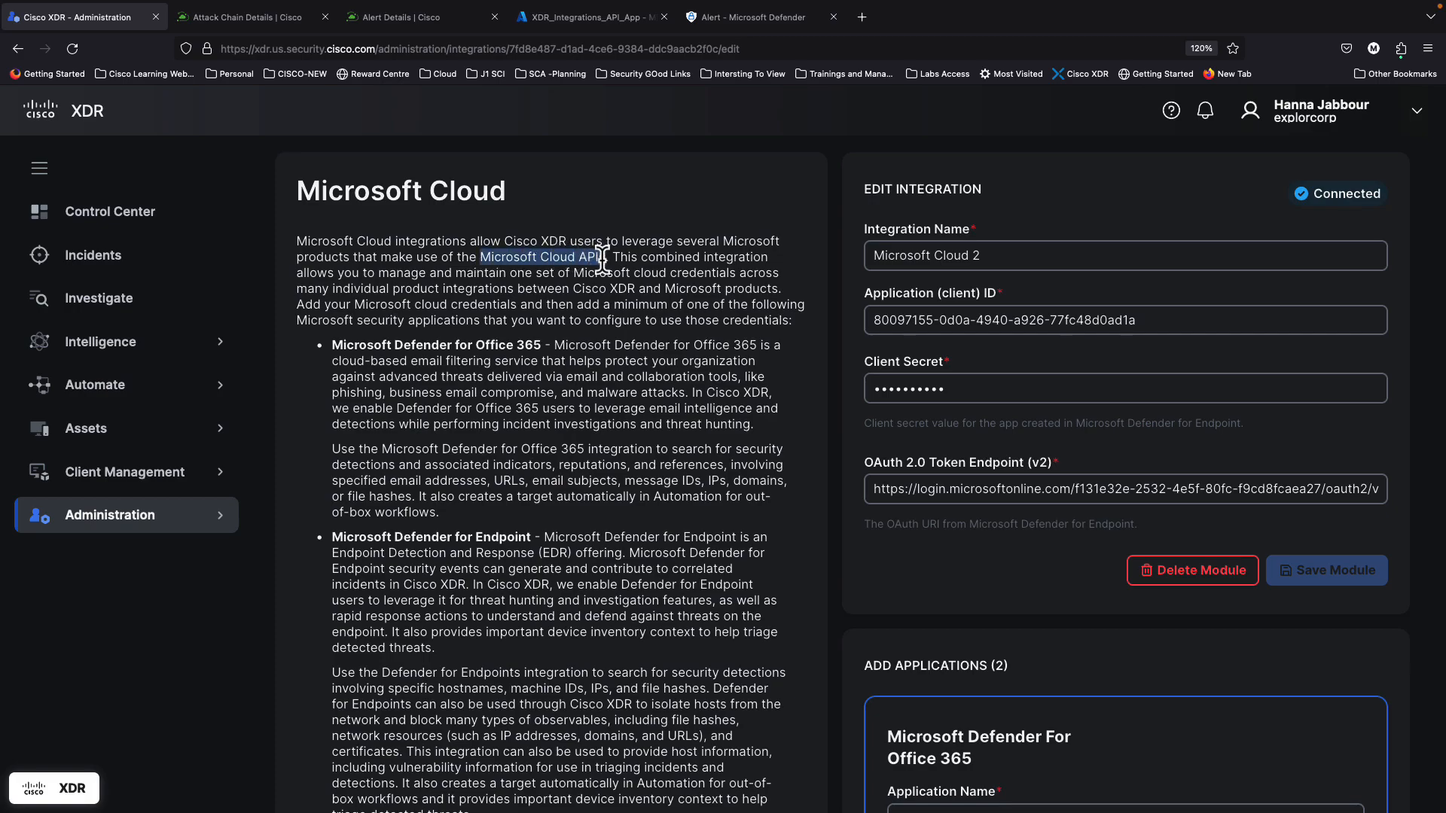